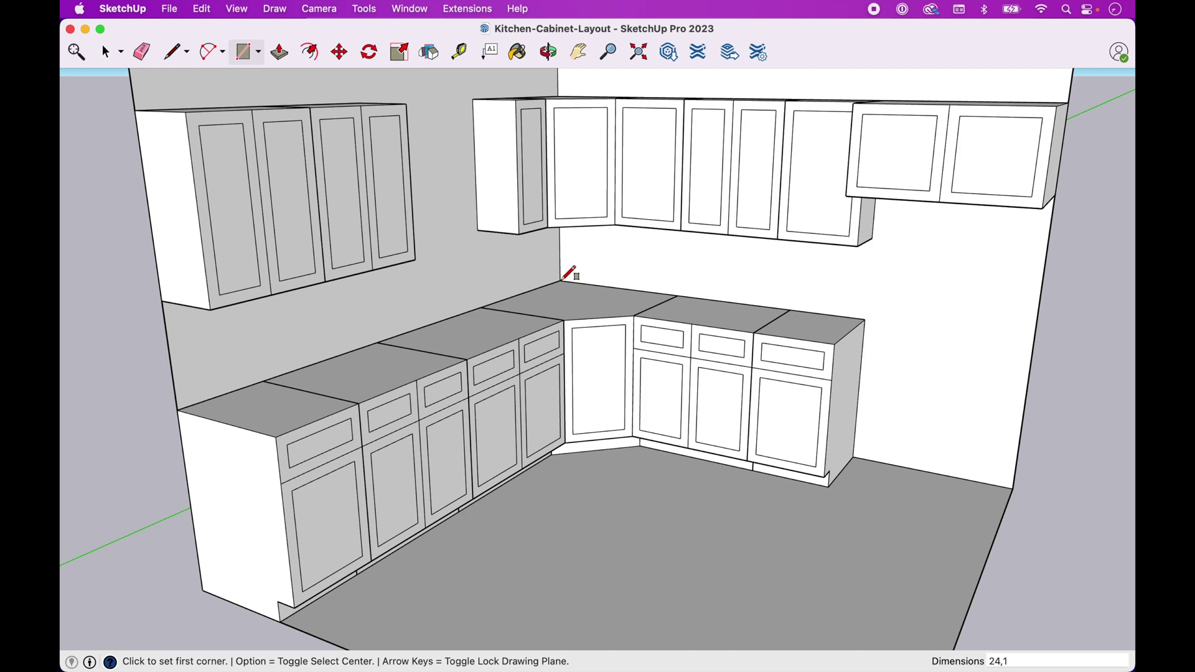
Step: Zoom in on the countertop's back inside corner and start a rectangle there
scroll(560, 281, "up", 8)
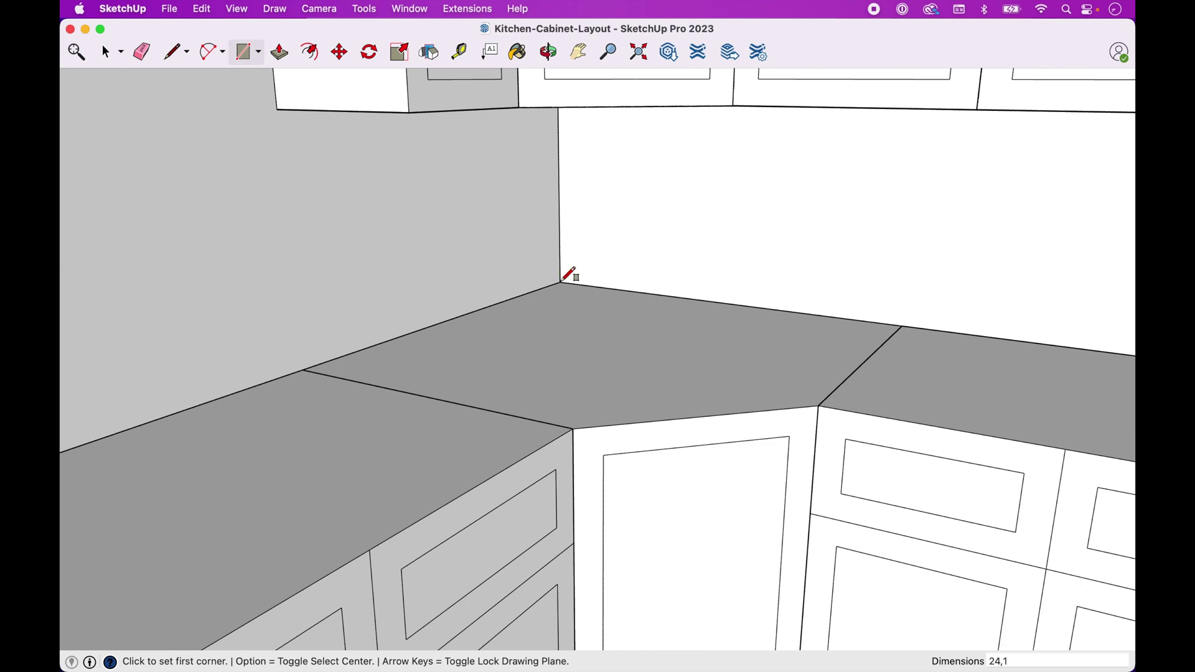
scroll(562, 282, "up", 4)
scroll(562, 282, "up", 2)
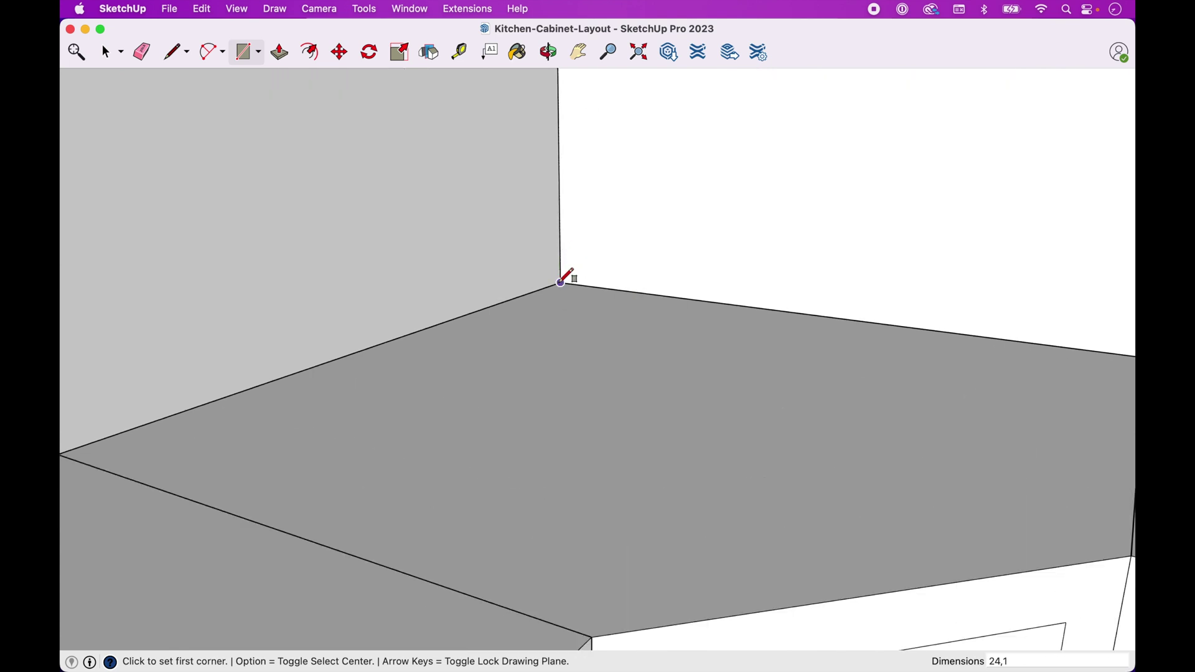
left_click(561, 283)
Step: Size the wall rectangle at 24 by 1
scroll(1022, 287, "down", 5)
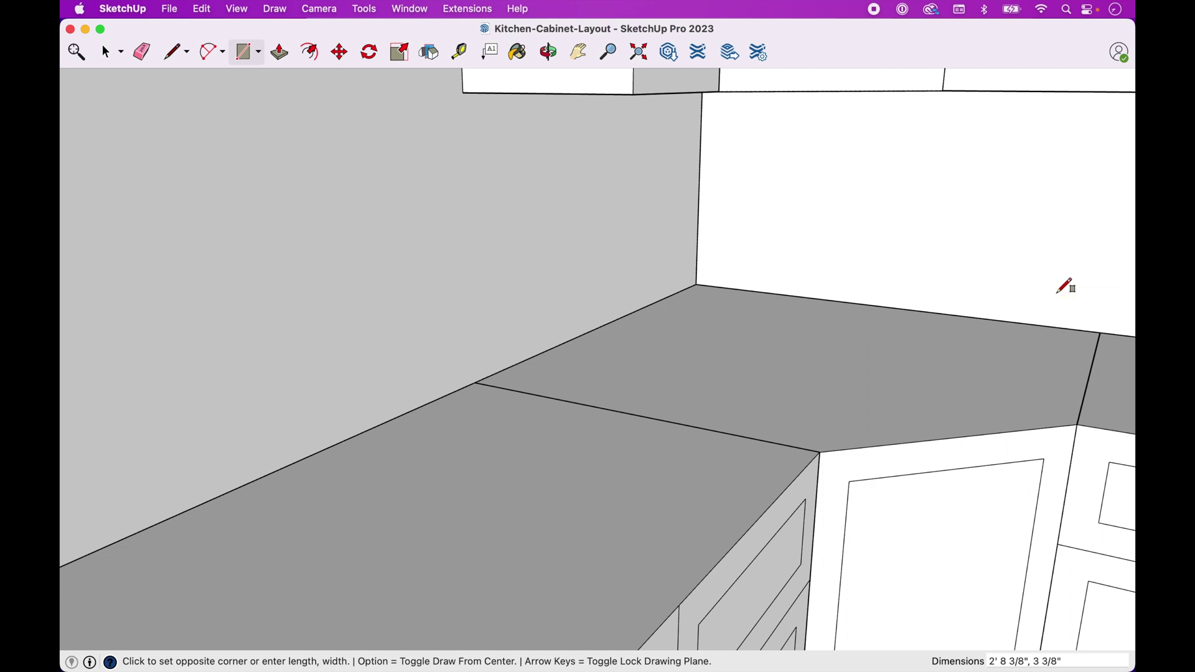
type("24,1")
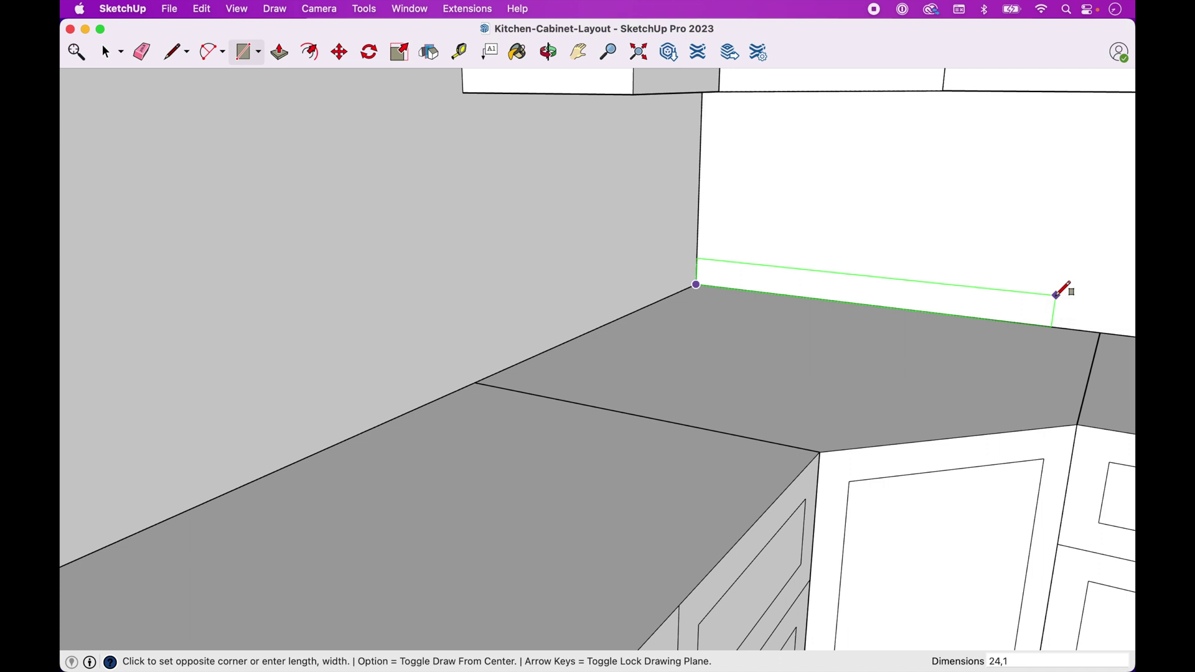
key("Return")
Step: Make the thin 24" by 1" rectangle face into a group
key("space")
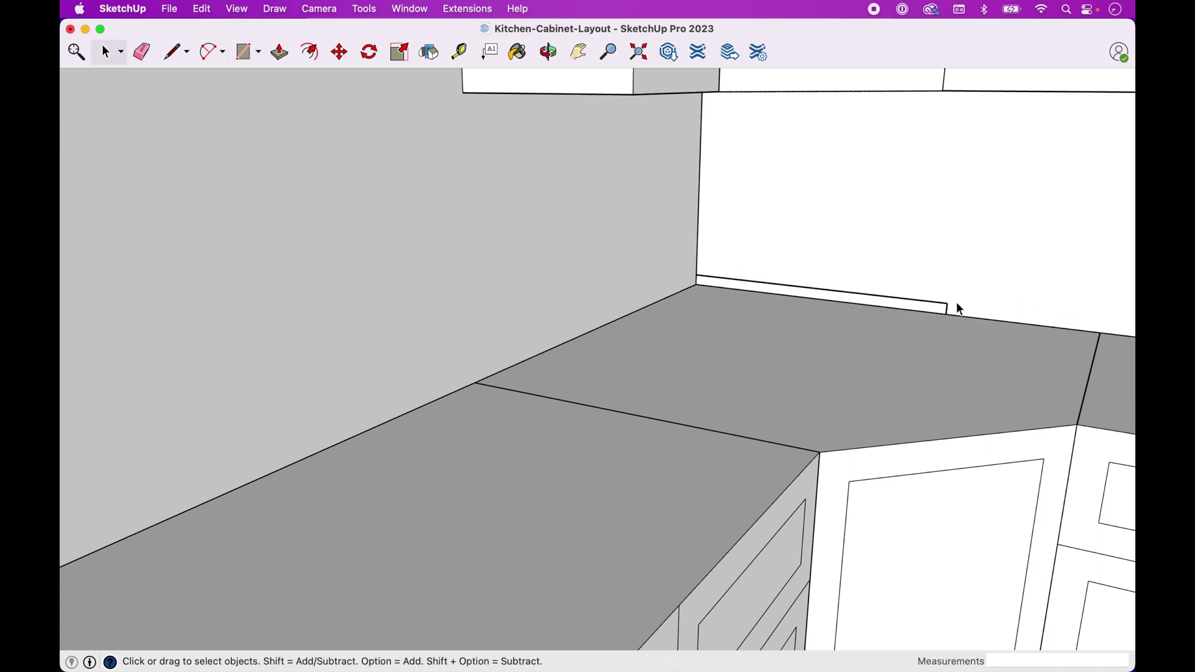
left_click(942, 308)
right_click(940, 307)
left_click(1023, 439)
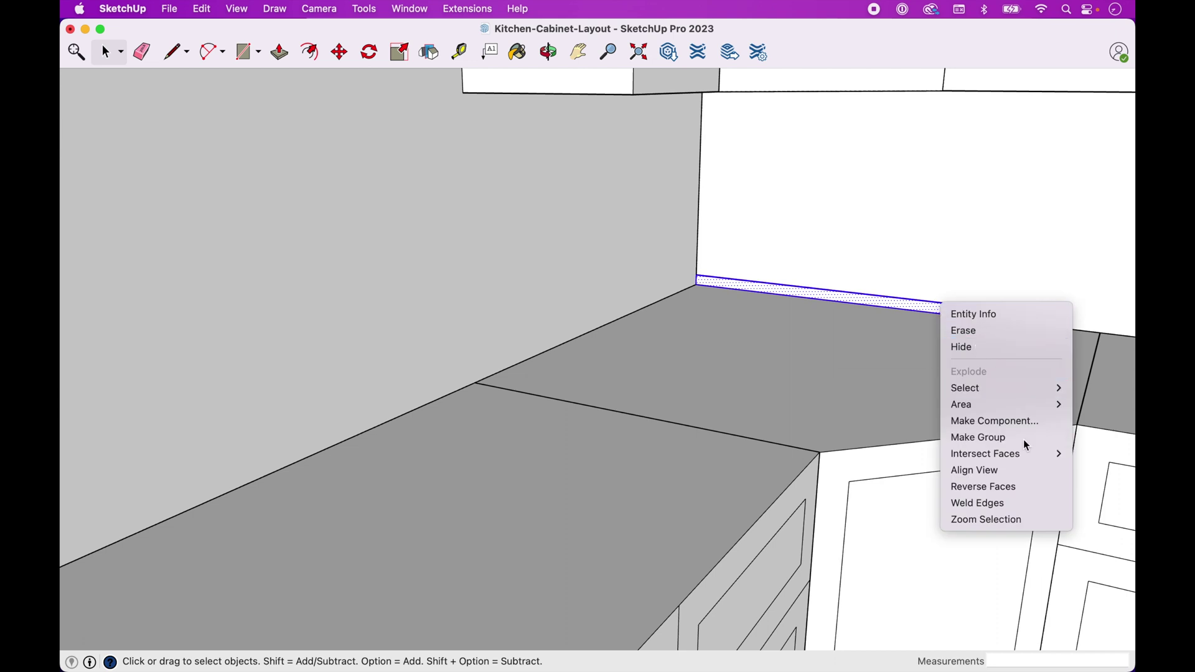
scroll(1021, 435, "down", 3)
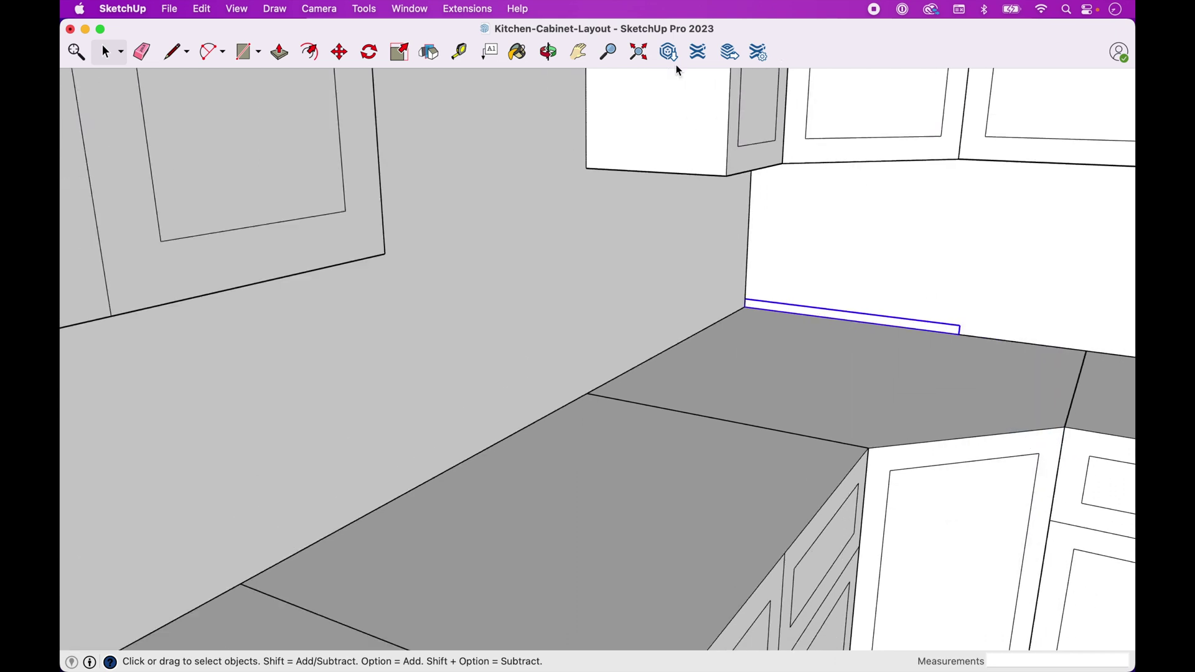
Step: Edit the group and push/pull its profile into a 10' long countertop slab
left_click(579, 52)
left_click_drag(763, 319, 764, 243)
scroll(766, 240, "down", 3)
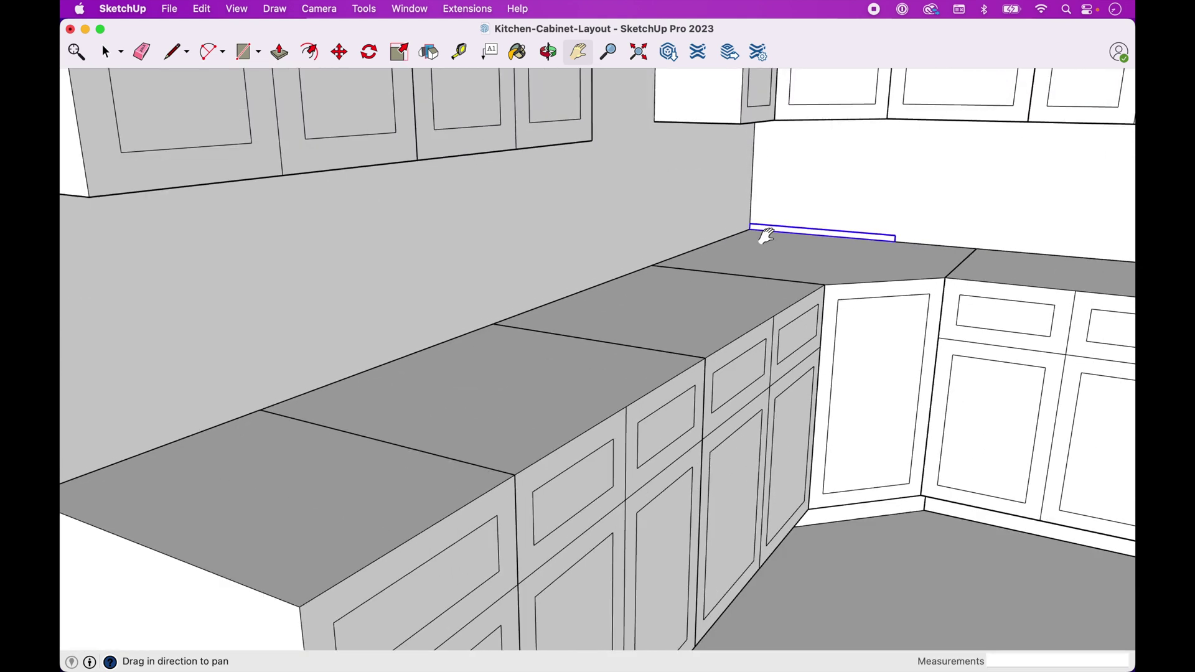
key("p")
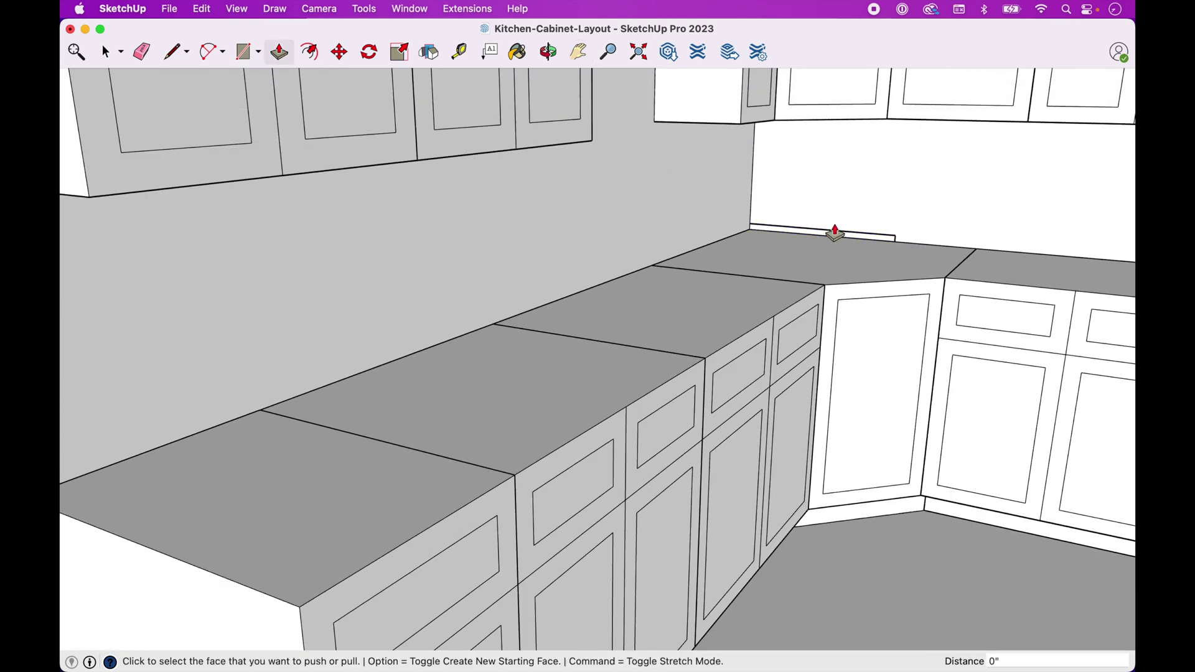
key("space")
double_click(831, 240)
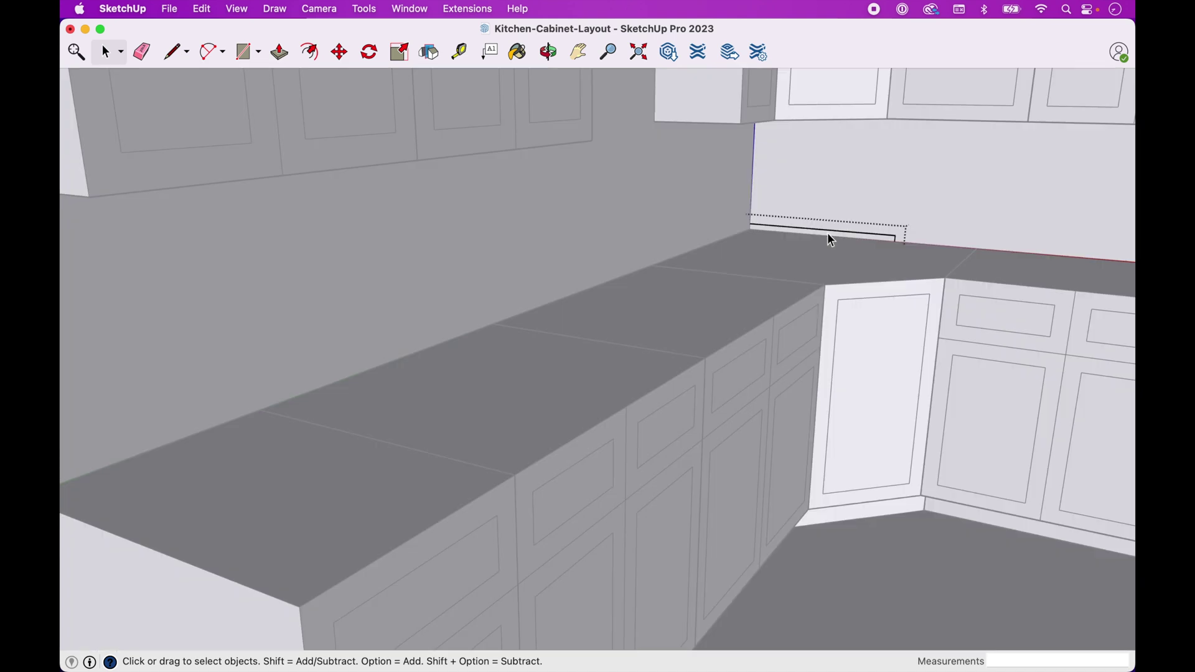
key("p")
left_click(837, 239)
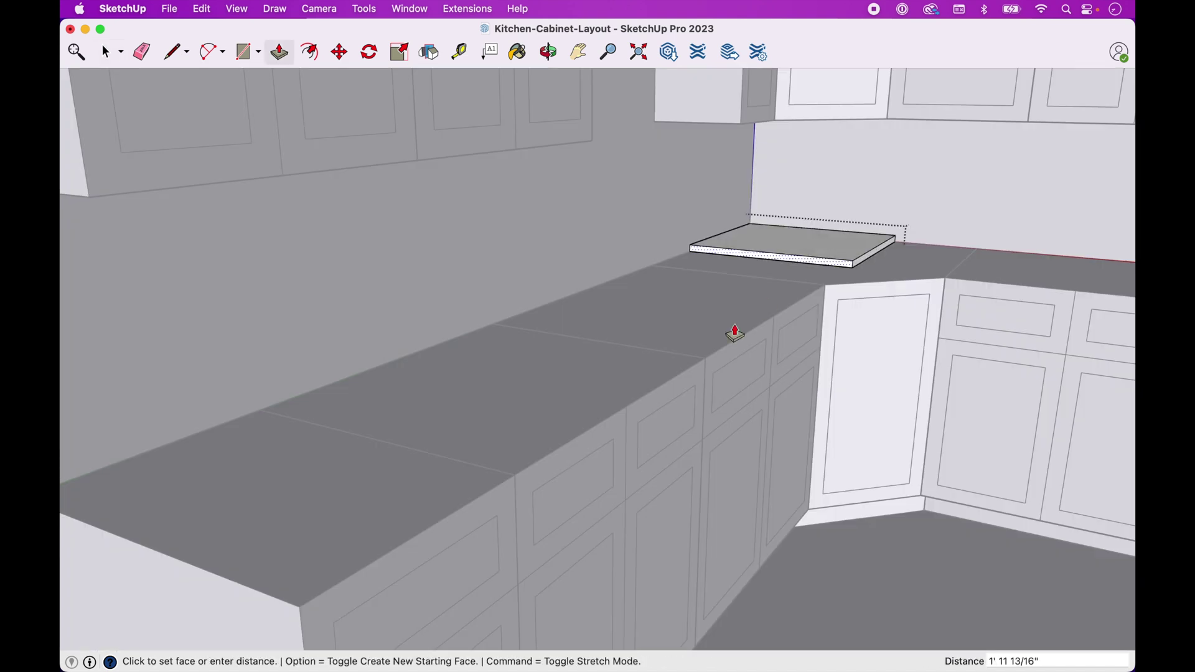
scroll(678, 370, "down", 5)
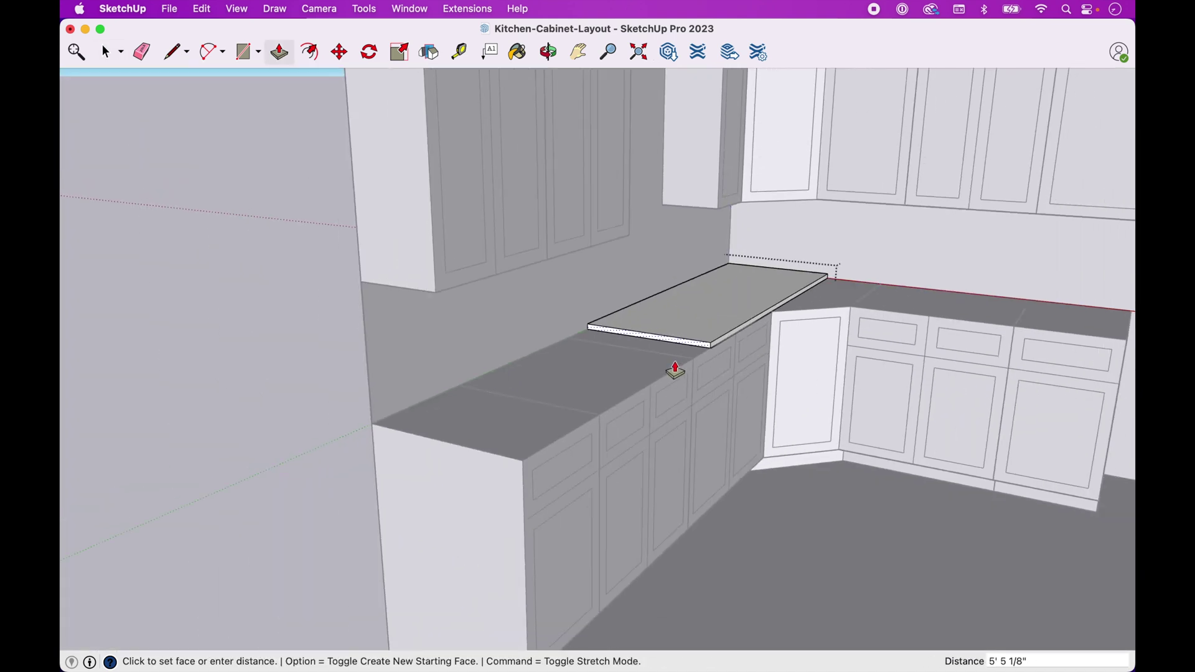
left_click(516, 468)
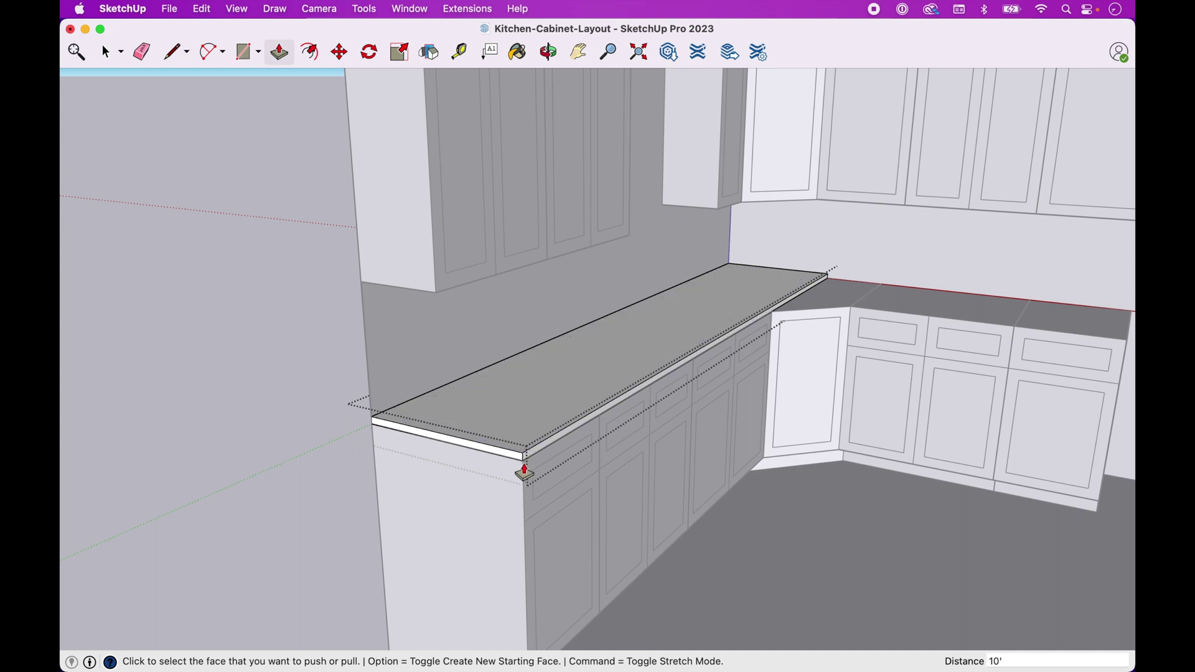
Step: Push the slab's front face and left end out 1" each for overhangs
scroll(524, 471, "up", 5)
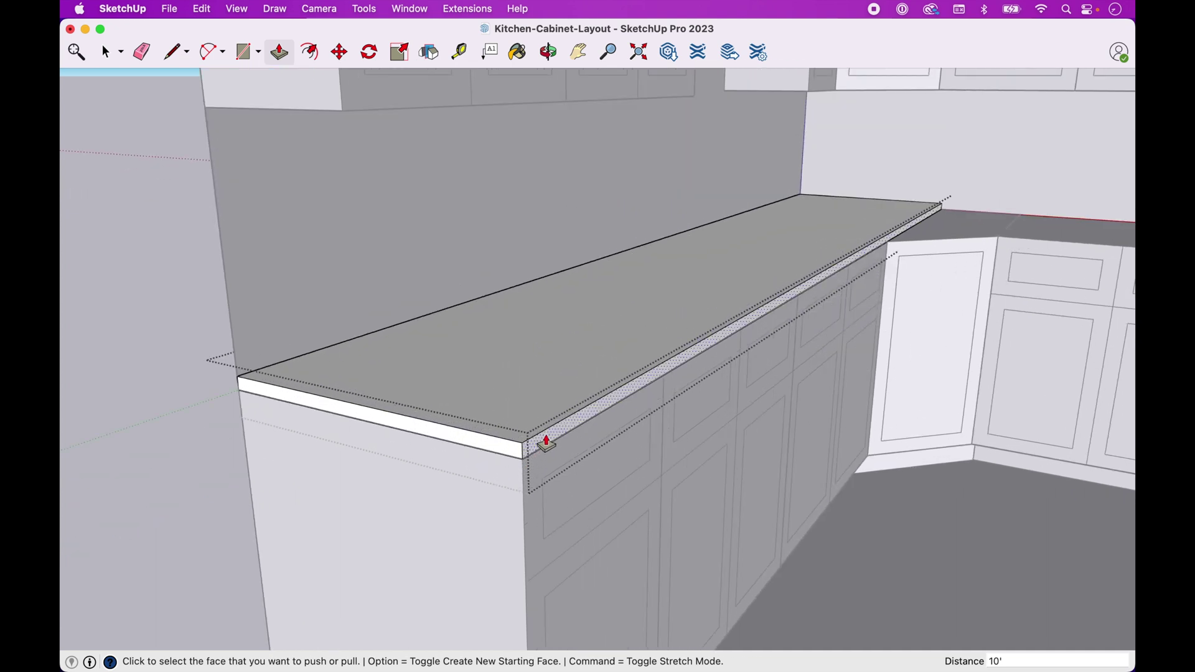
left_click(547, 443)
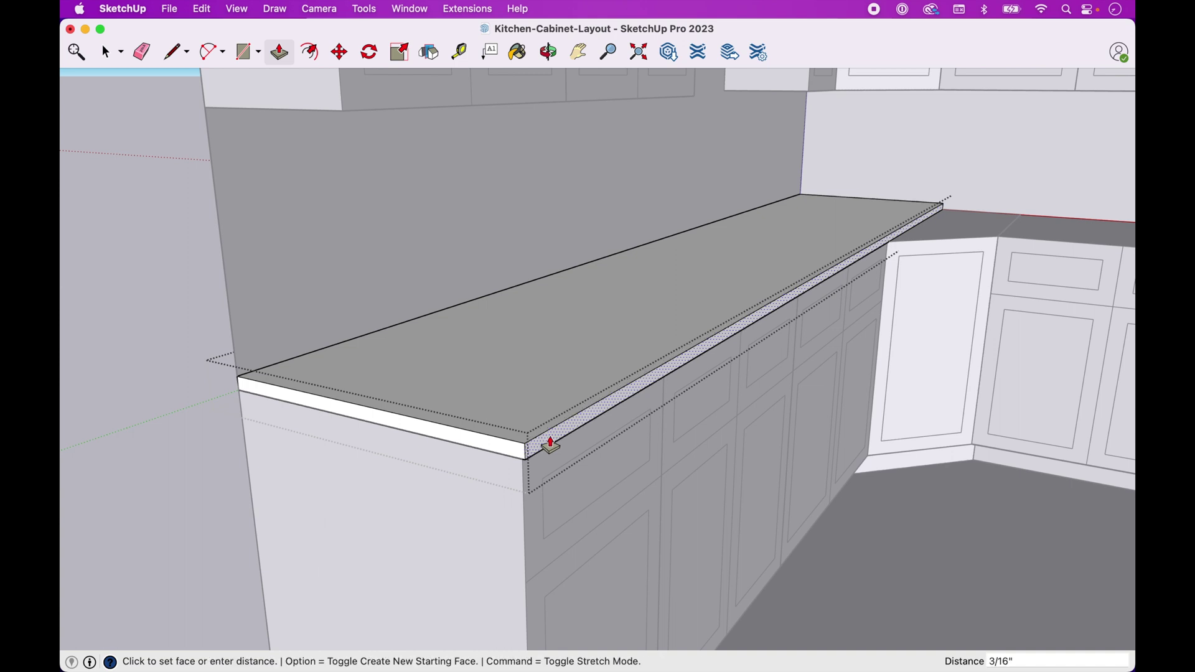
key("Return")
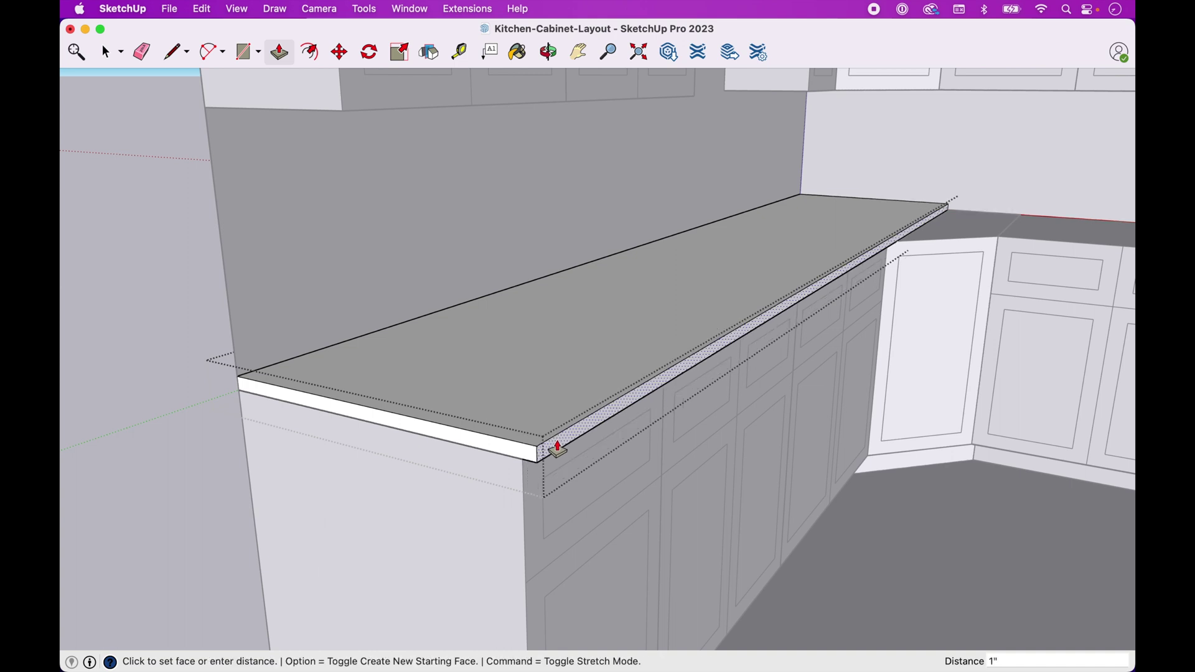
double_click(515, 458)
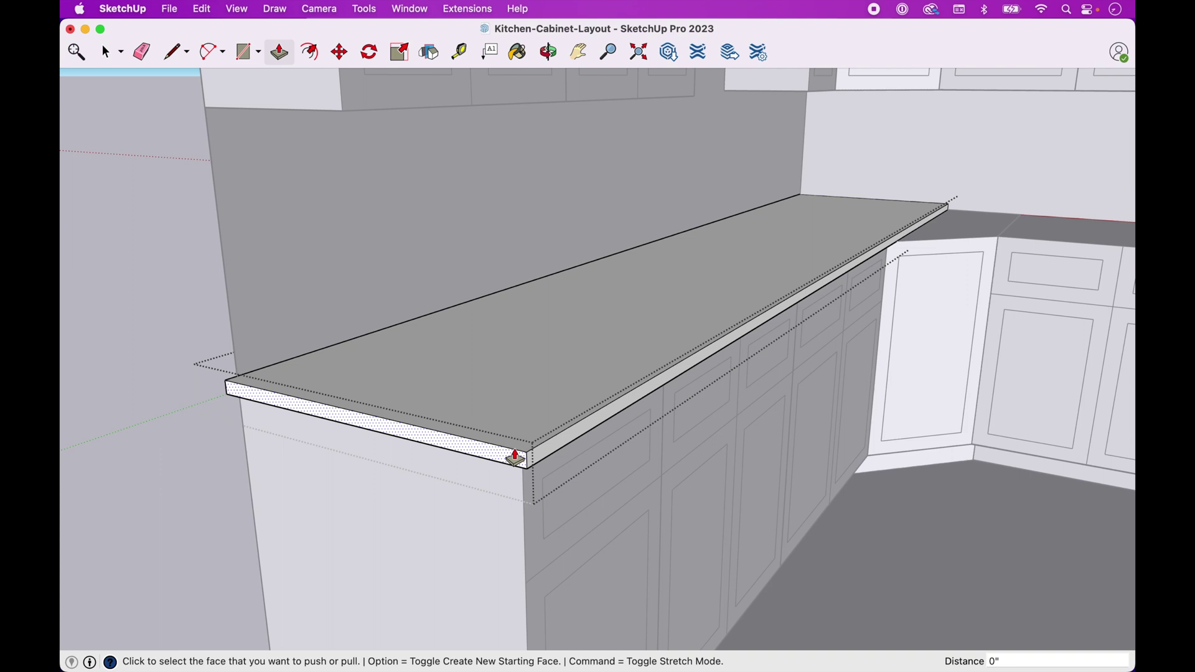
scroll(516, 457, "down", 5)
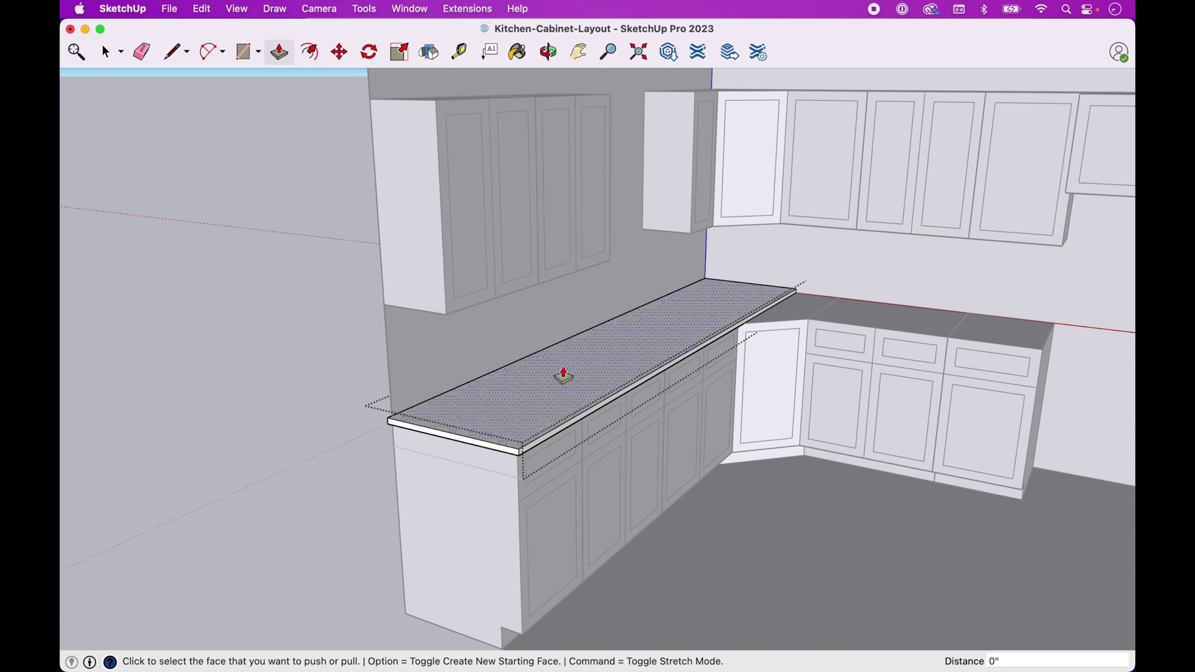
Step: Orbit toward the slab's back corner and place a Tape Measure guide along its front face
left_click(549, 53)
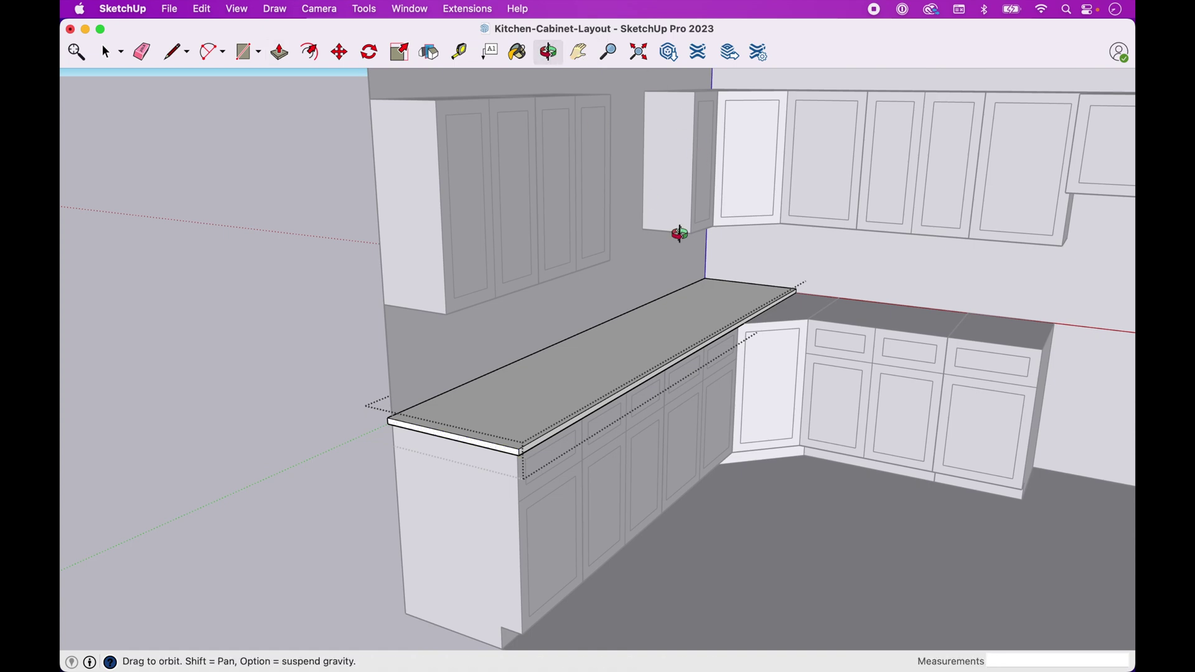
left_click_drag(715, 334, 651, 314)
scroll(862, 266, "up", 3)
scroll(861, 265, "up", 3)
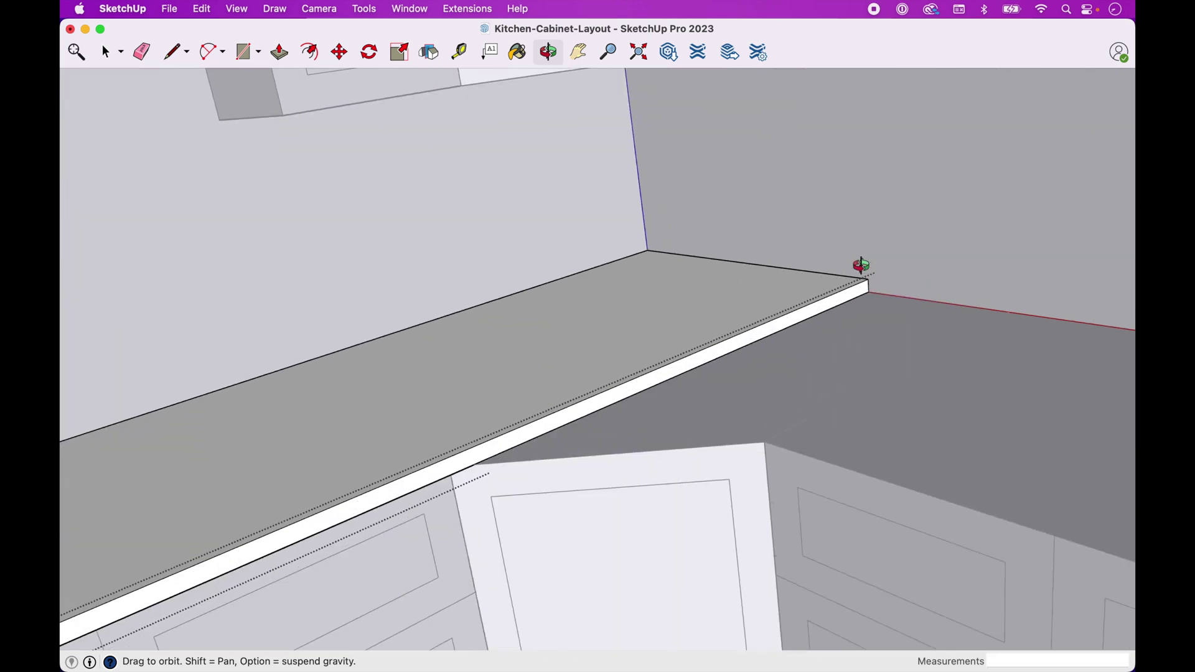
left_click(459, 53)
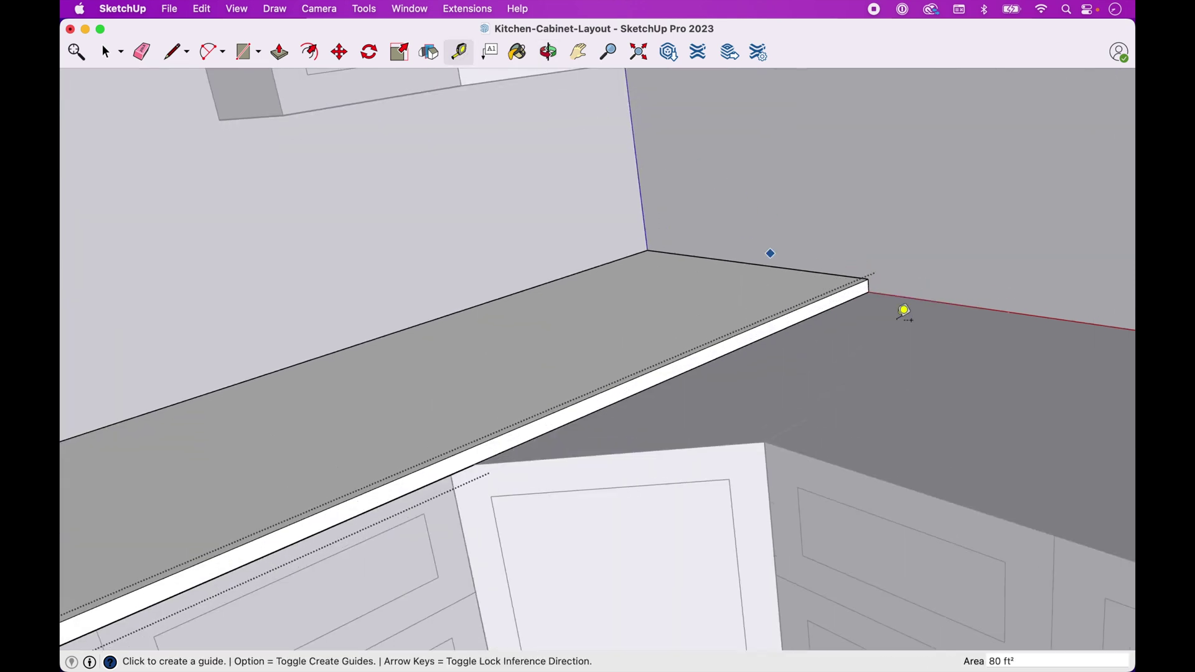
middle_click_drag(902, 309, 672, 336)
left_click(672, 336)
scroll(674, 336, "down", 3)
scroll(674, 336, "down", 1)
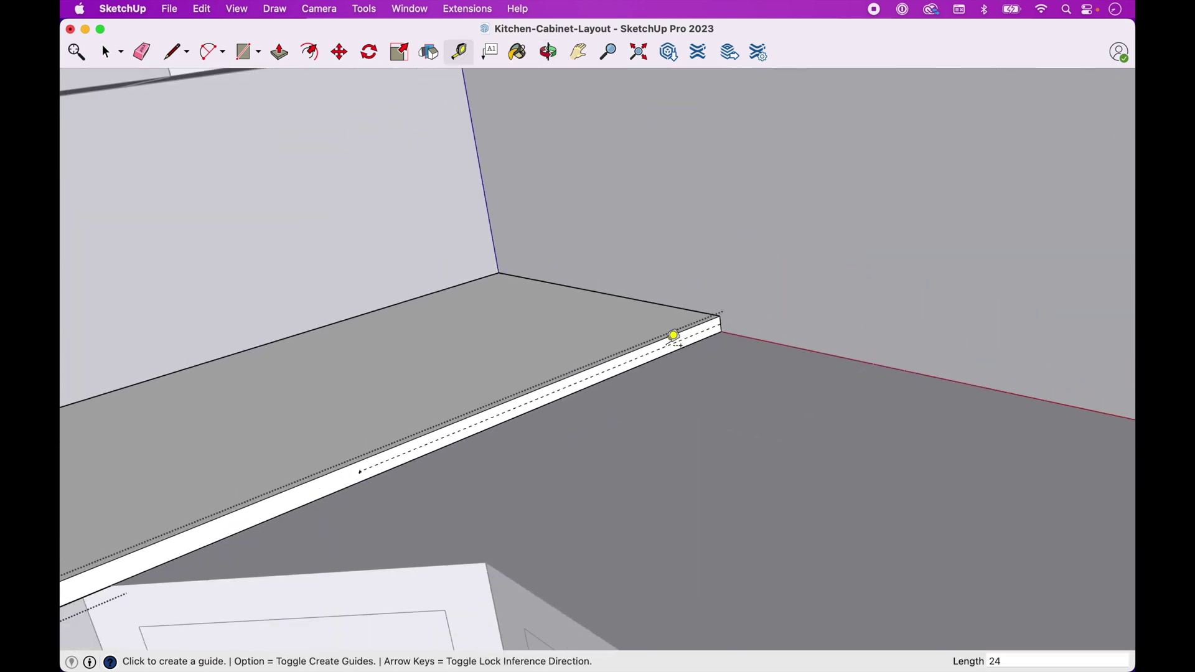
Step: Draw a vertical line splitting the slab's front face near the corner
key("l")
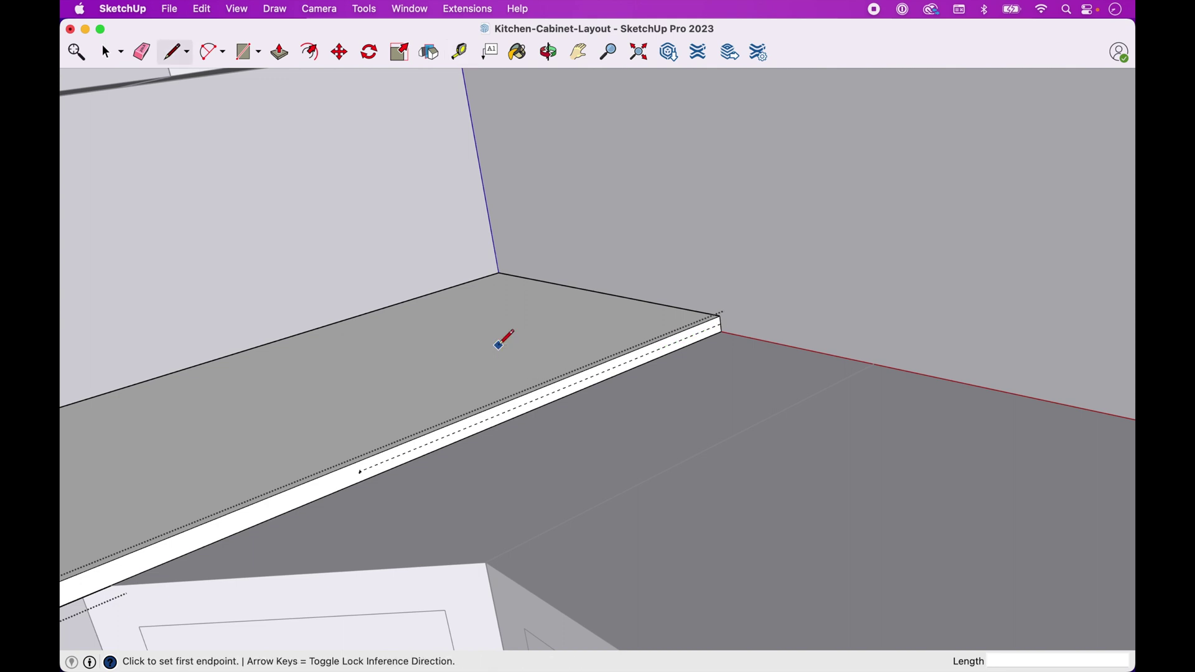
left_click(359, 471)
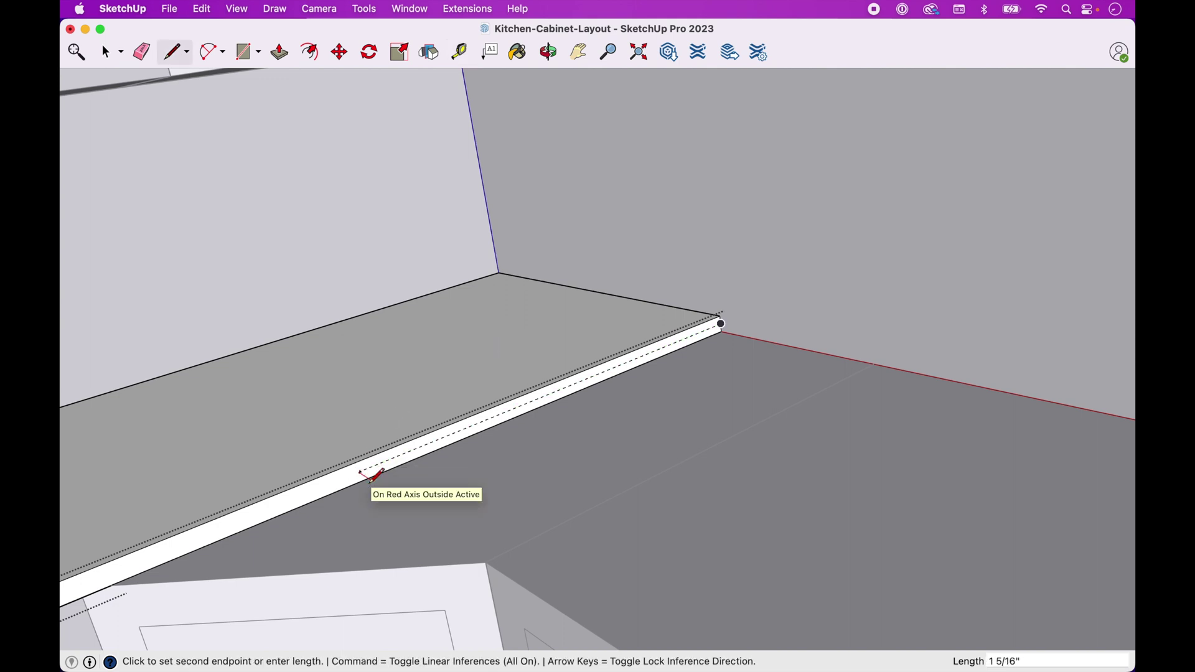
scroll(371, 476, "up", 4)
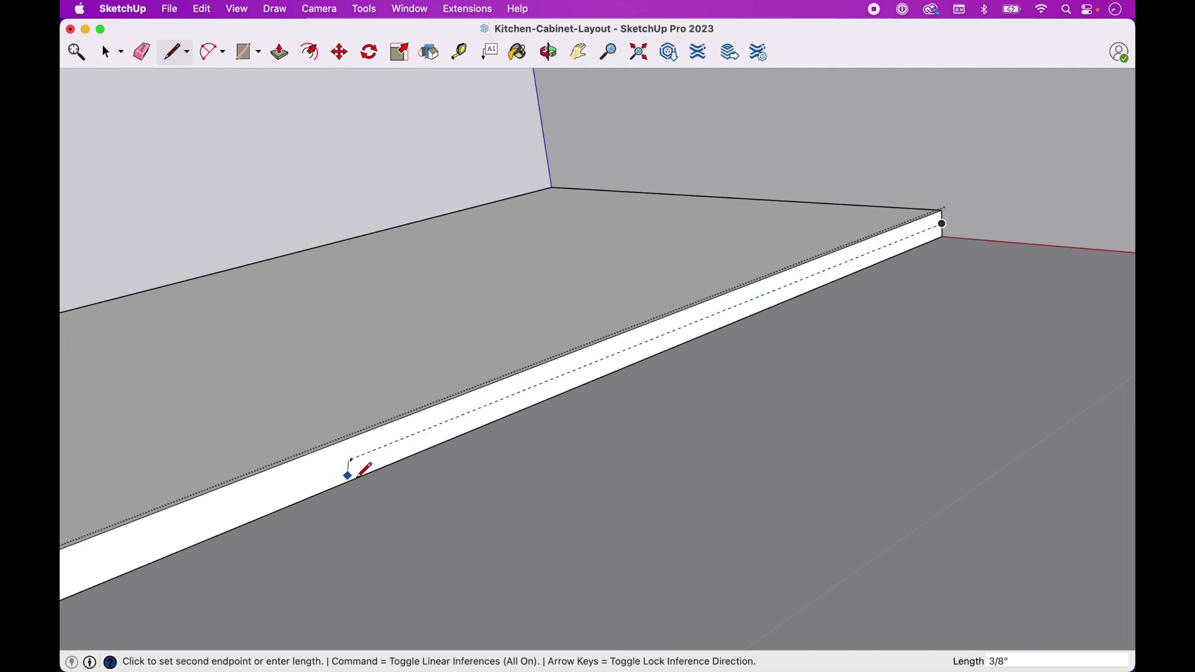
scroll(366, 473, "up", 3)
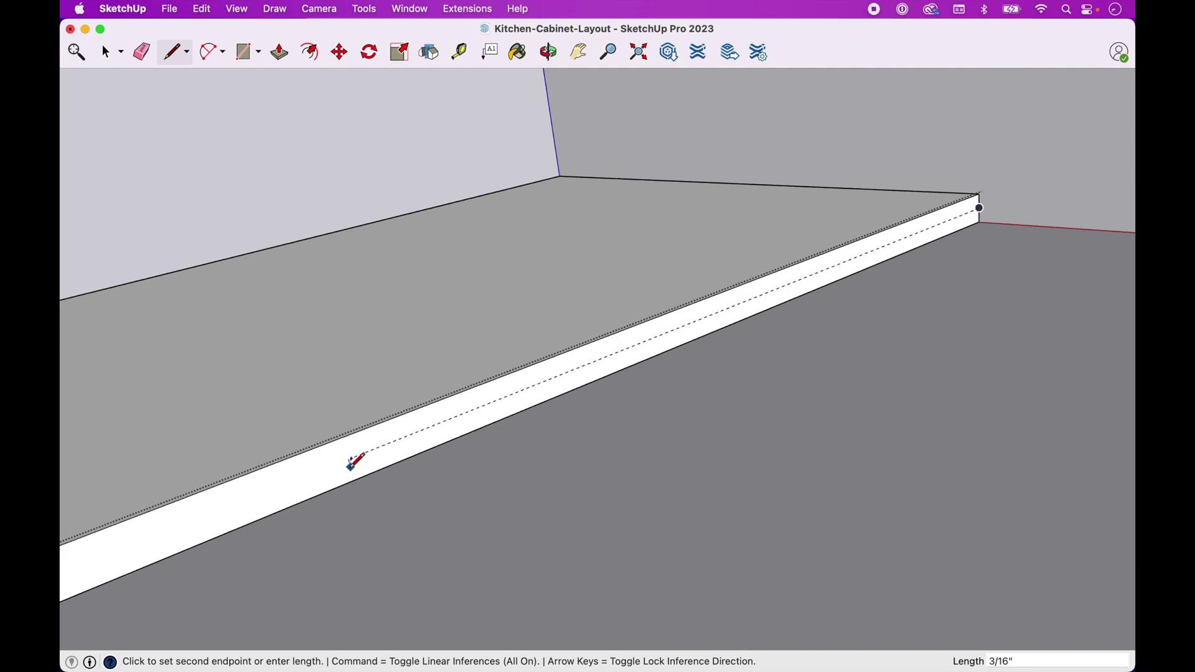
left_click(359, 492)
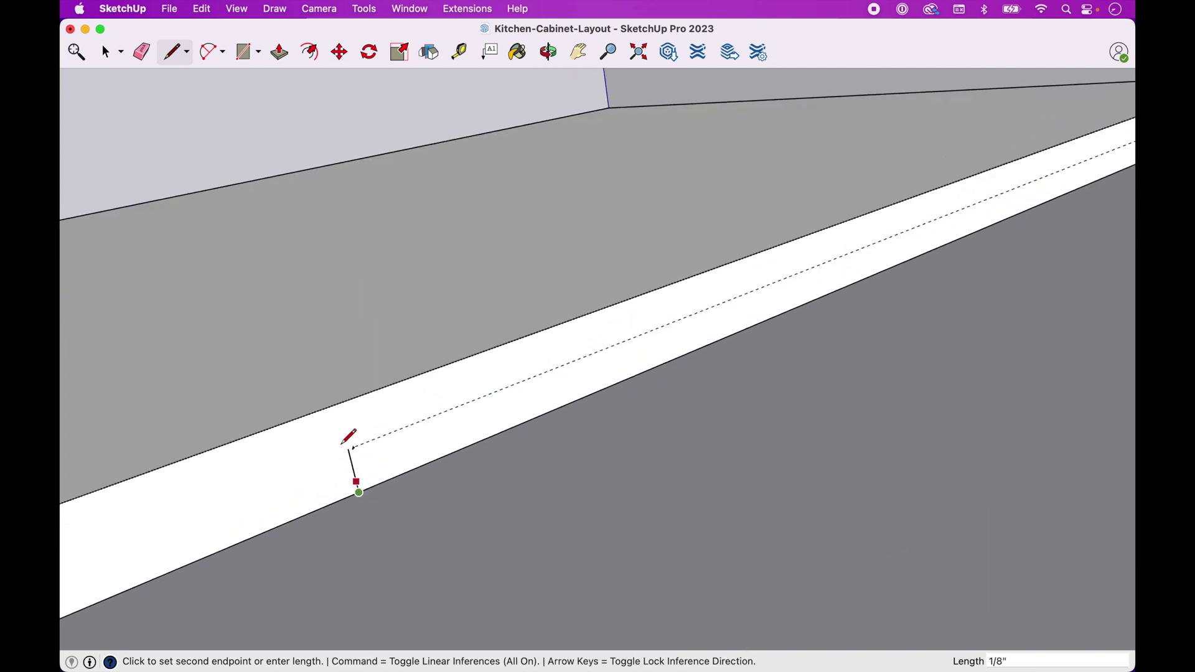
left_click(338, 404)
scroll(338, 403, "down", 3)
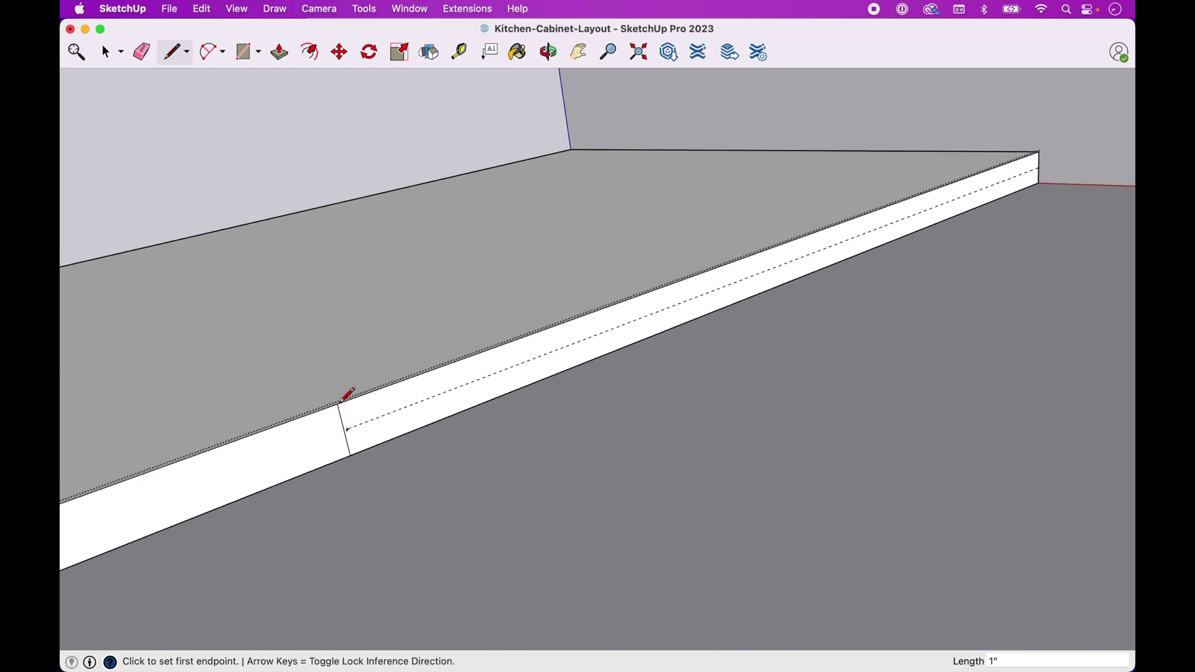
key("space")
key("e")
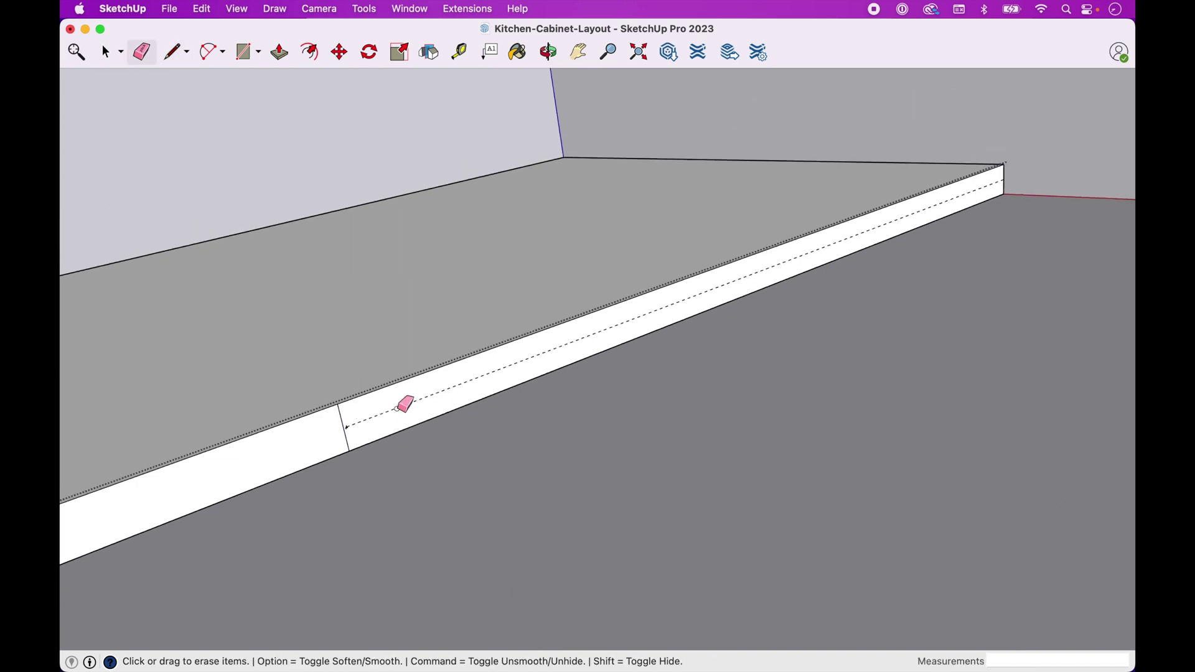
scroll(399, 409, "down", 3)
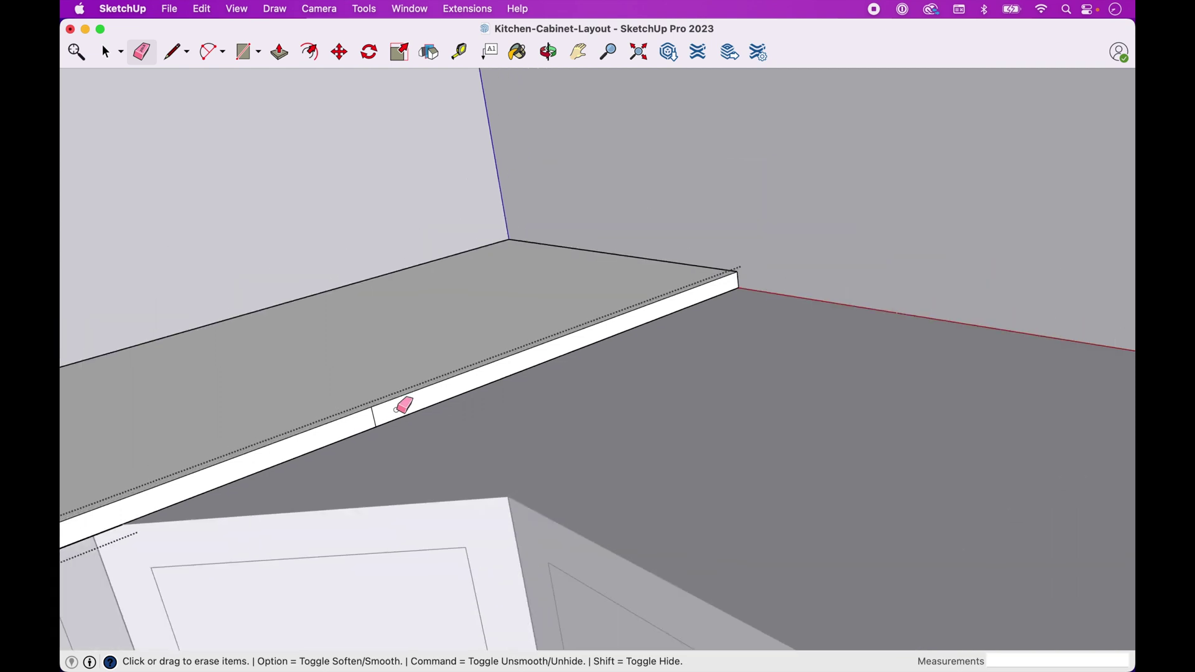
Step: Pull the right section of the front edge strip out to 4' 11"
key("p")
left_click(411, 411)
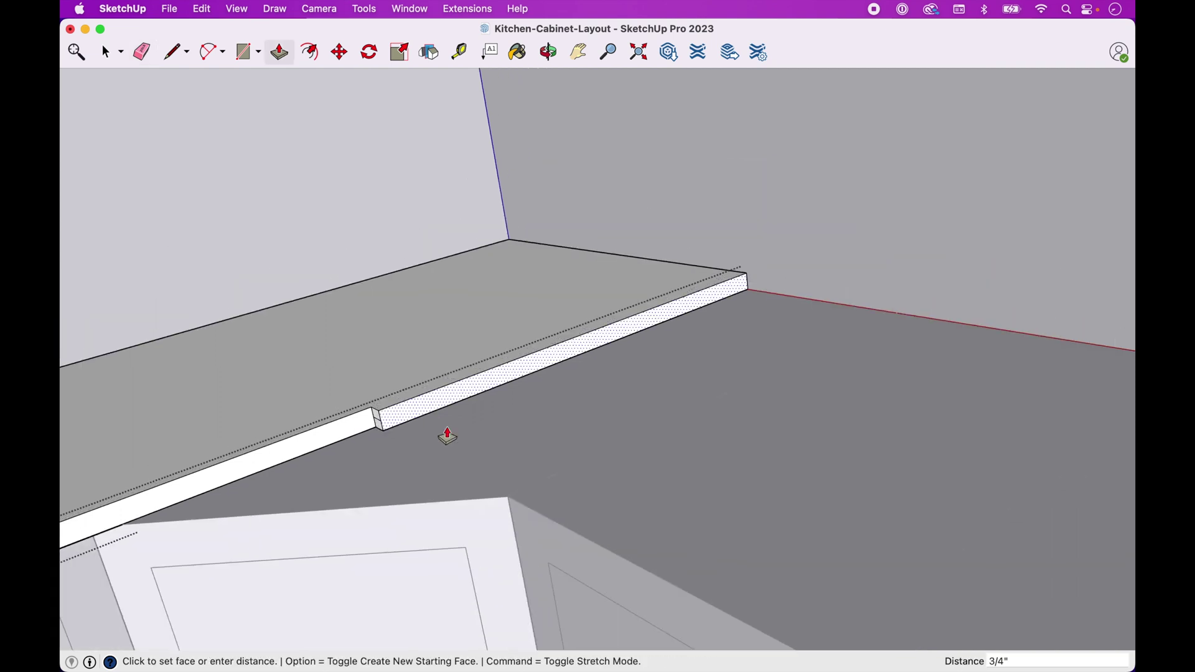
scroll(558, 494, "down", 6)
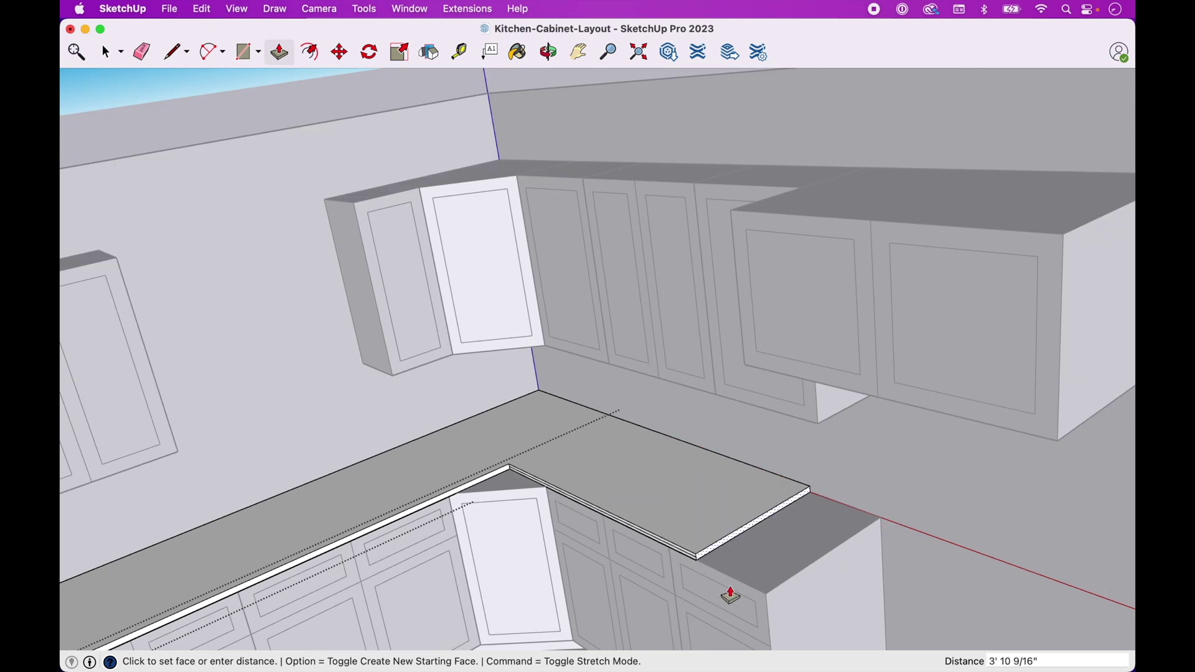
left_click(776, 598)
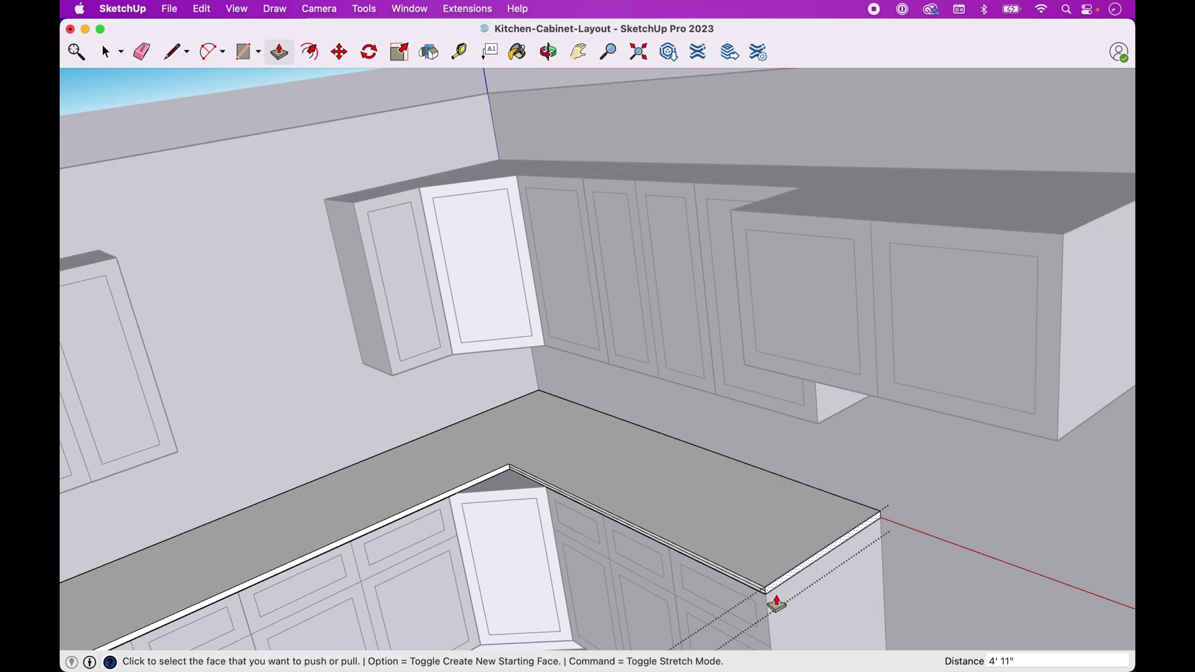
key("space")
Step: Erase the extra inner line along the front lip
scroll(737, 569, "up", 3)
scroll(738, 569, "up", 3)
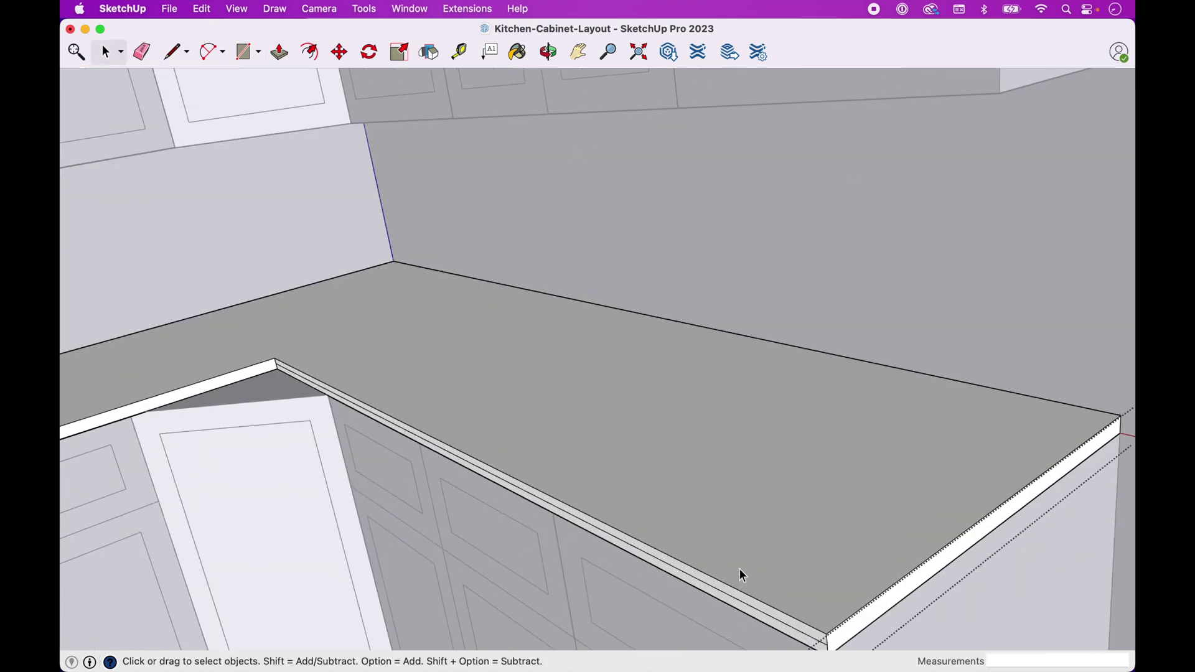
key("e")
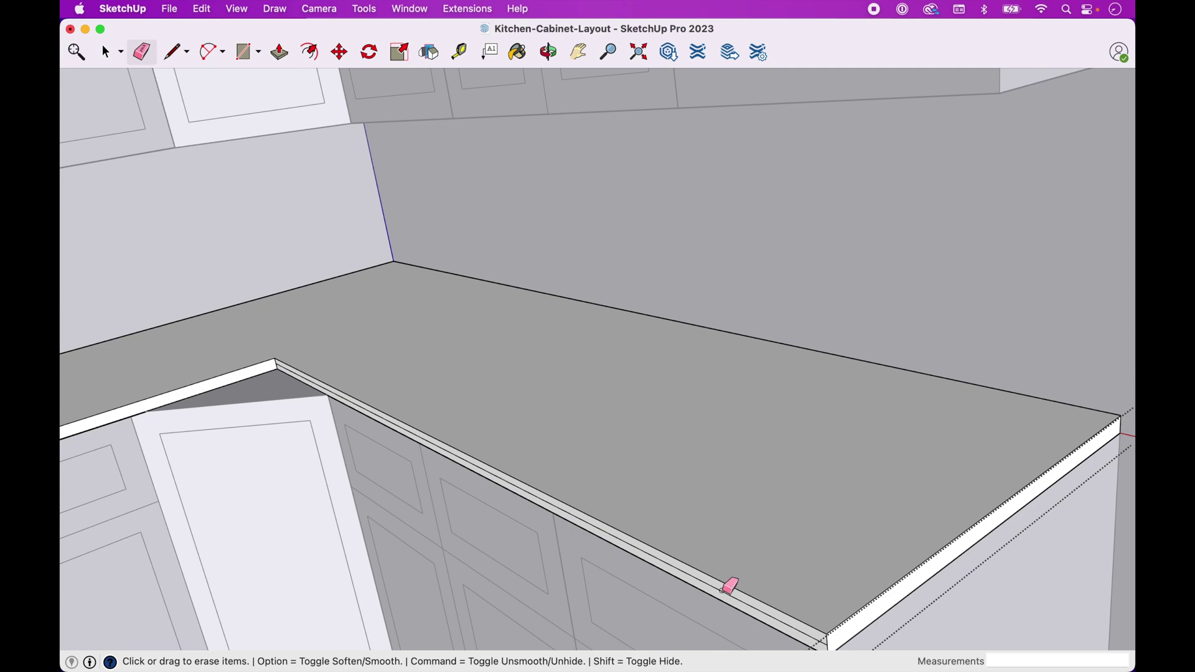
left_click(720, 589)
scroll(722, 589, "down", 2)
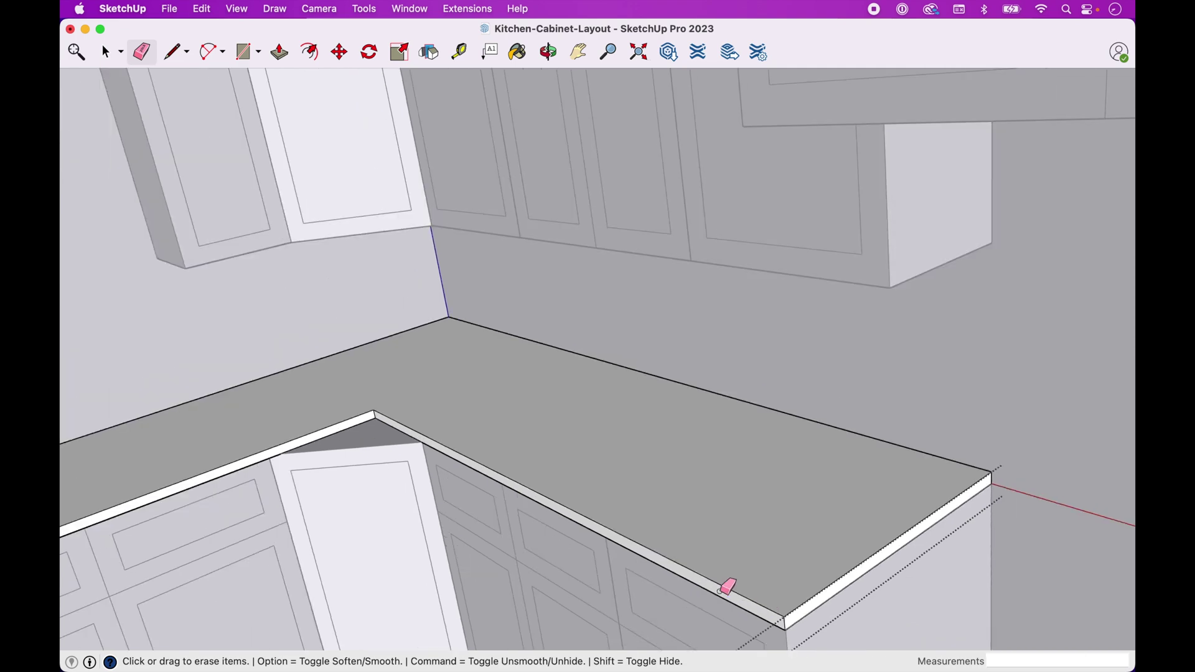
scroll(721, 589, "down", 5)
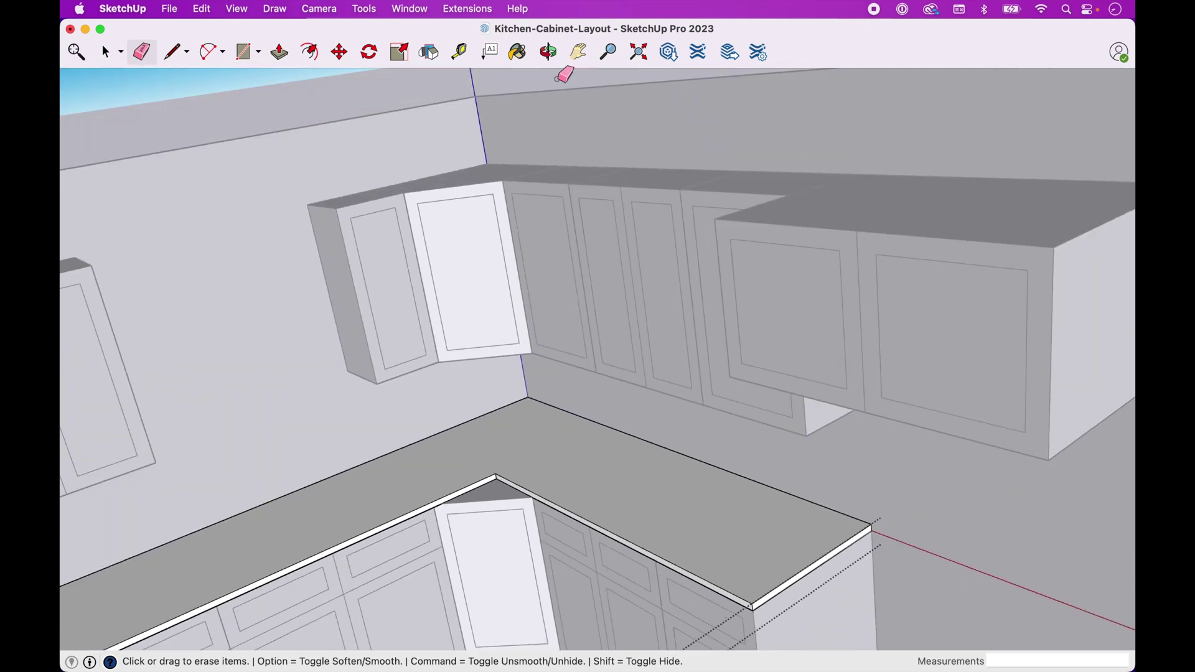
Step: Push the countertop's right-hand front edge face out 1"
left_click(576, 54)
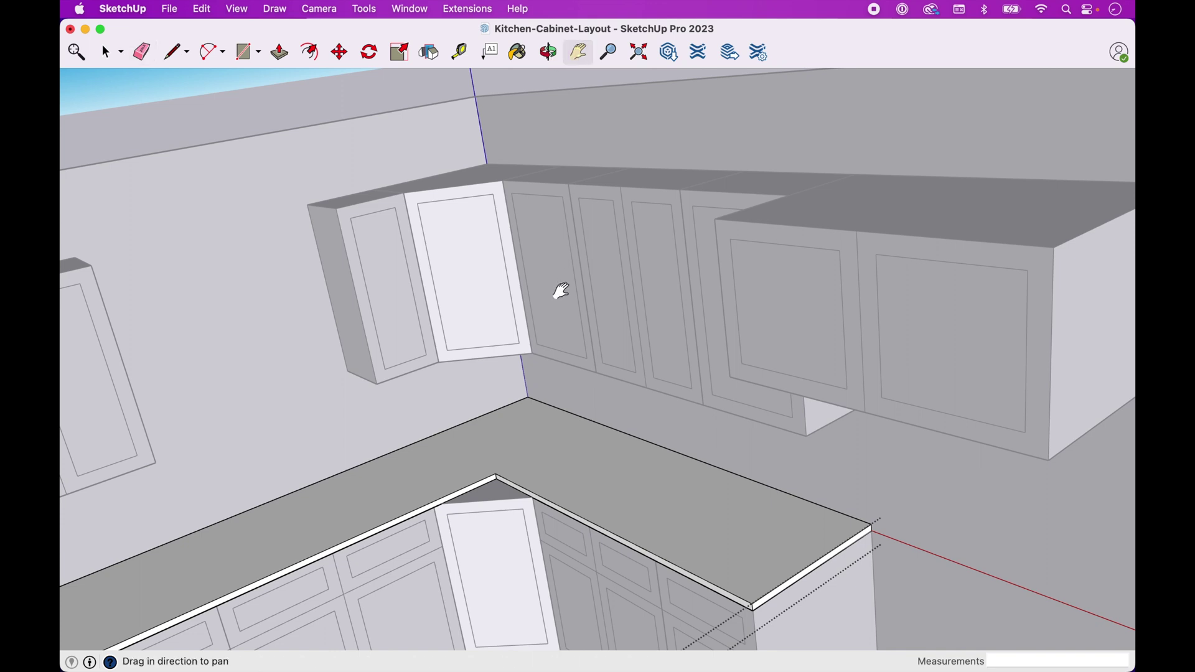
left_click_drag(560, 288, 619, 183)
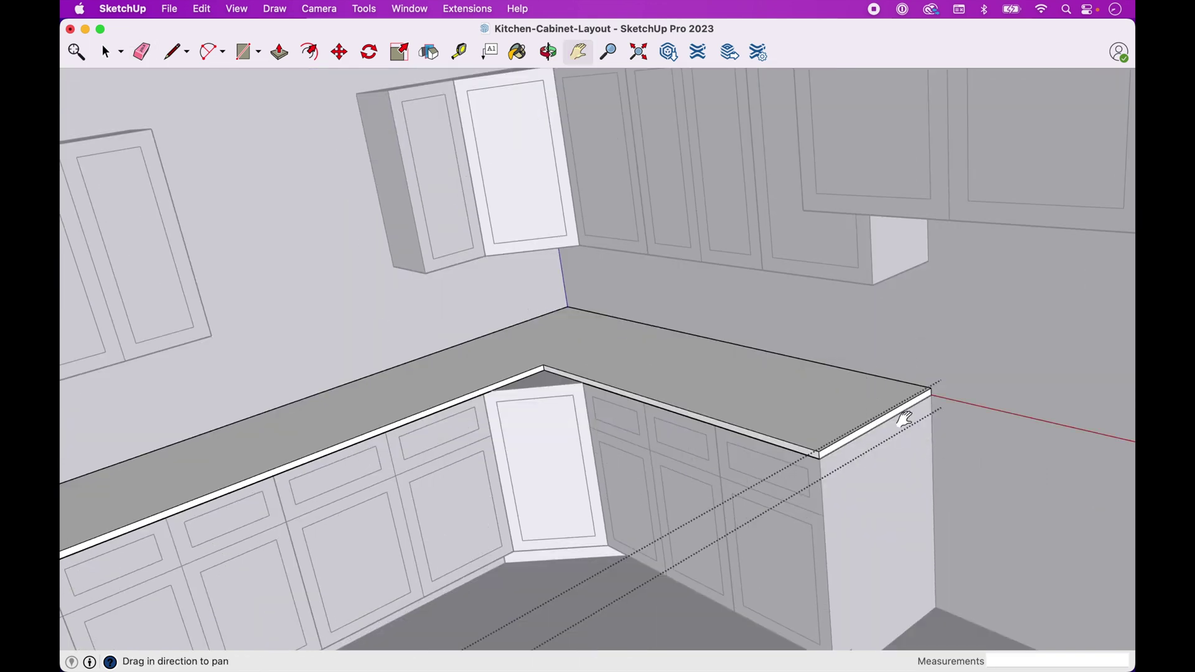
key("p")
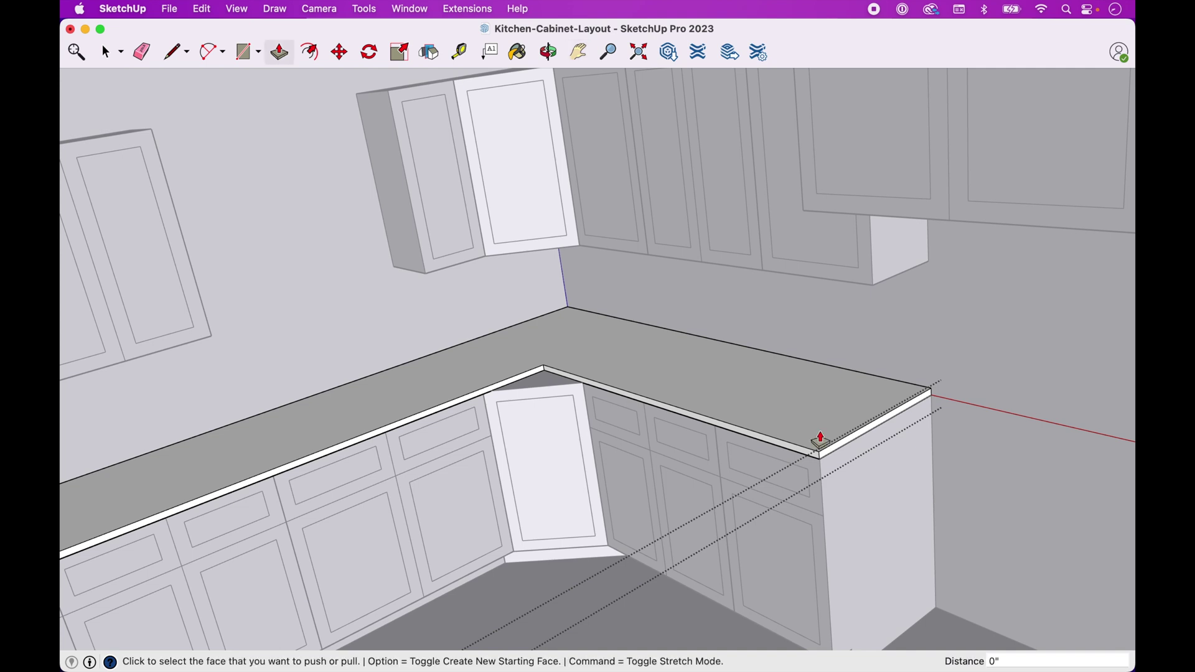
left_click(797, 454)
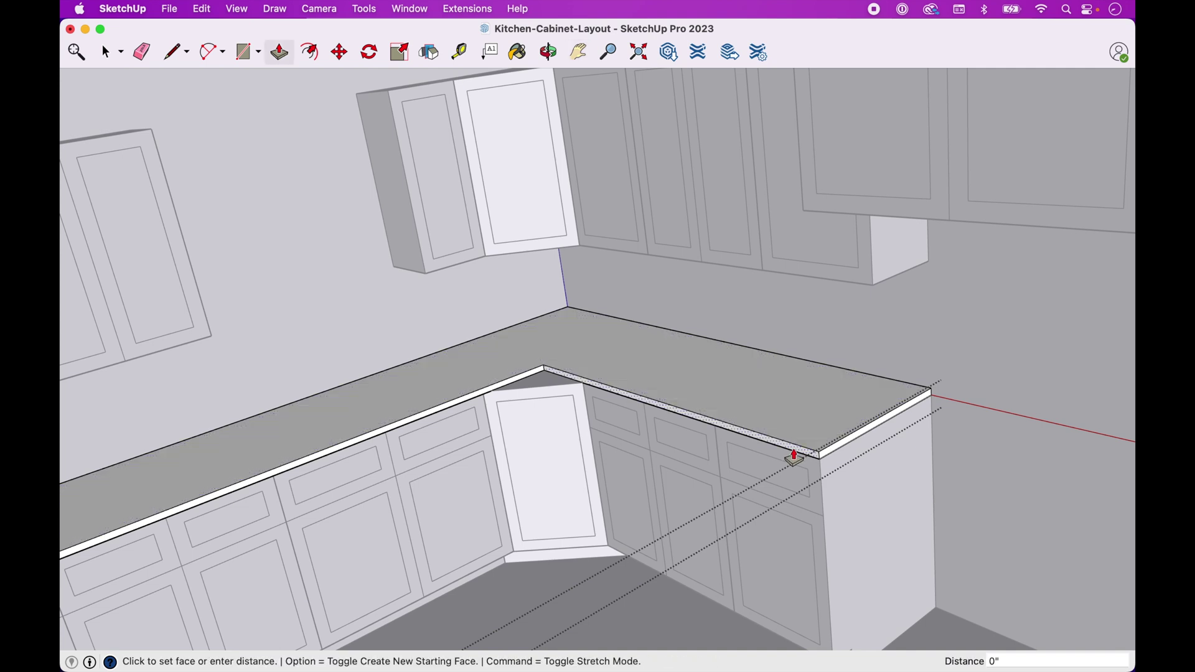
type("1\"")
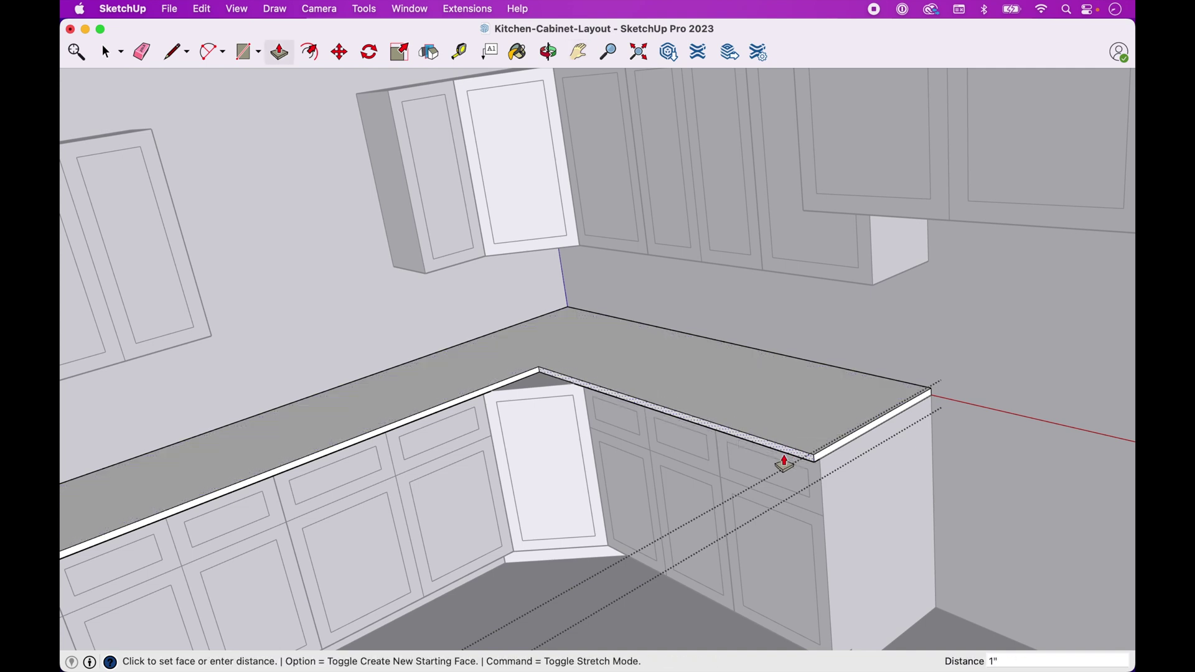
key("Return")
scroll(496, 380, "up", 3)
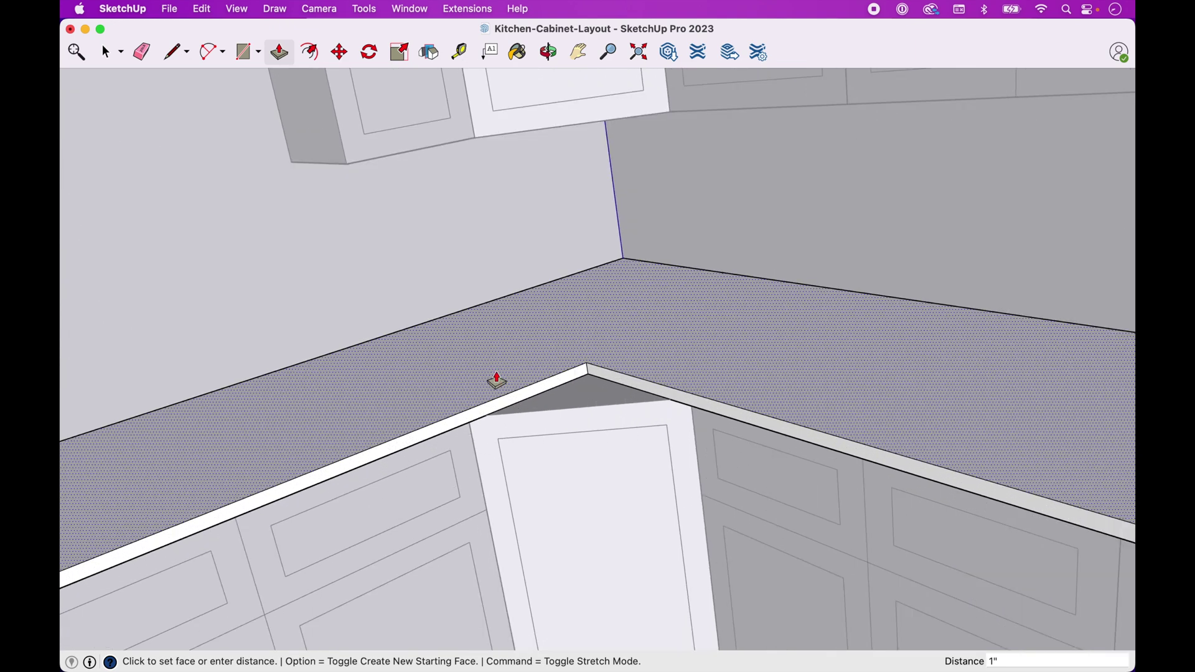
scroll(496, 379, "up", 2)
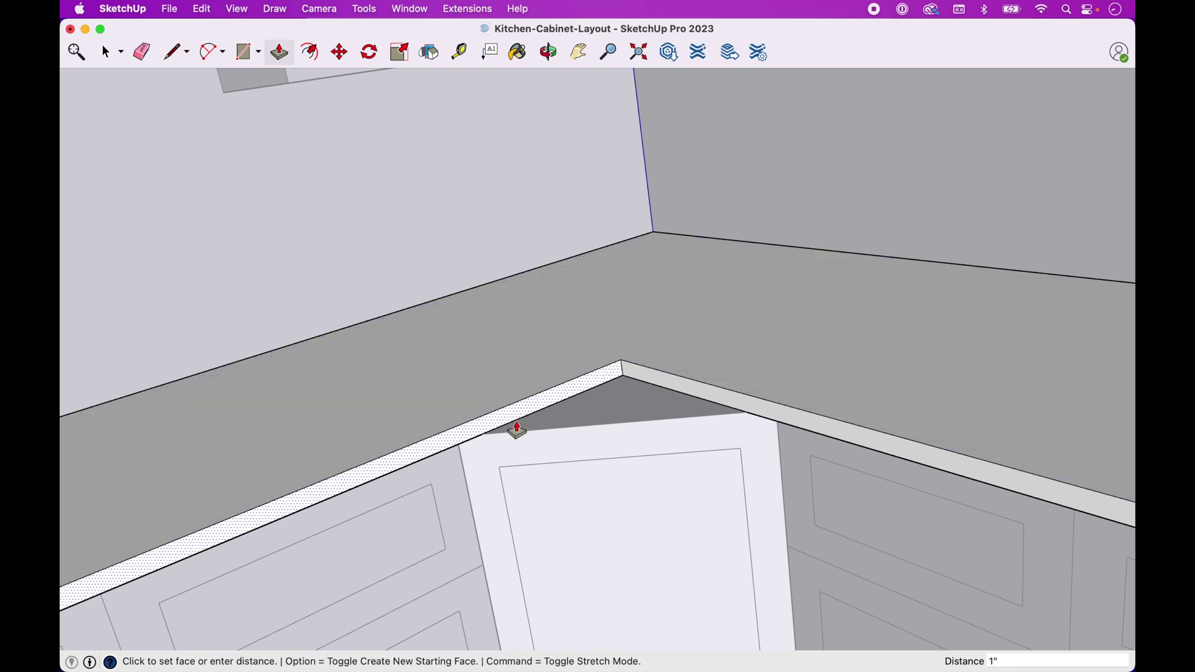
Step: Split the left front strip at the corner with a vertical edge and add a 5/8" guide beside it
scroll(513, 433, "up", 2)
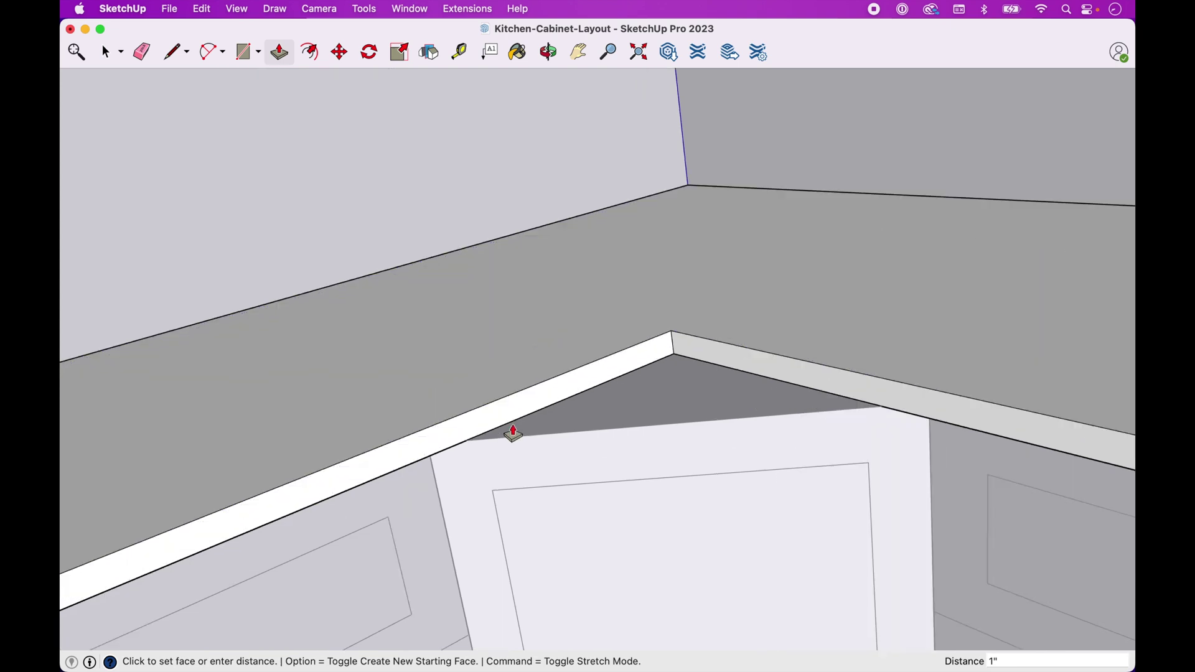
left_click(172, 52)
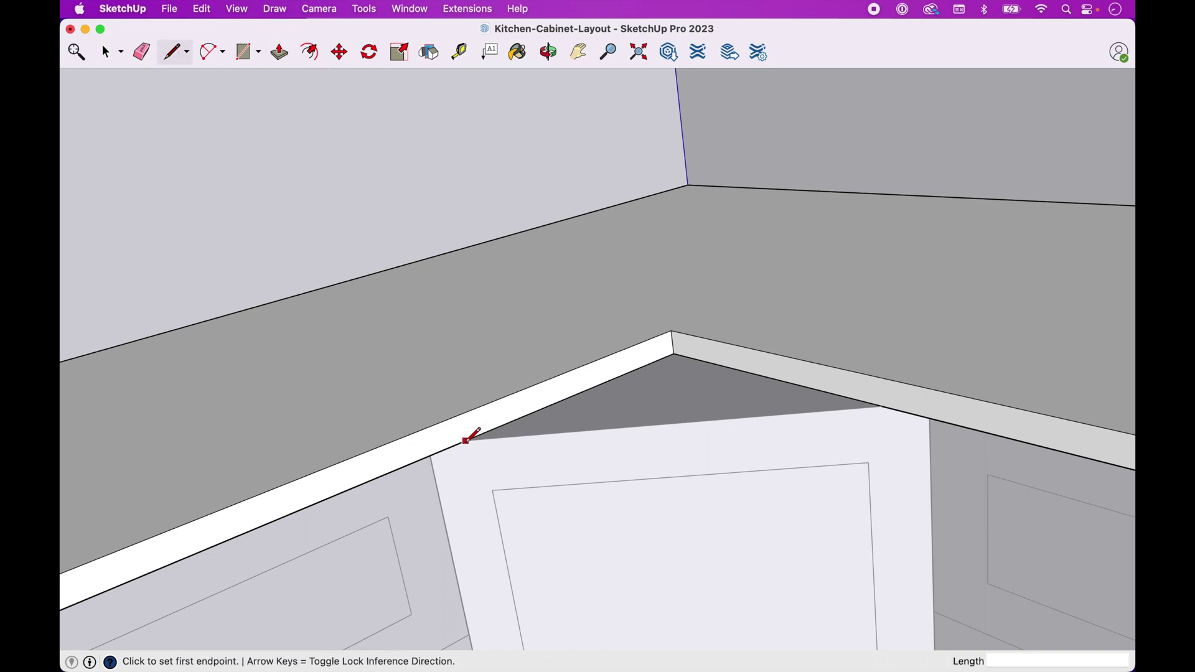
scroll(460, 442, "up", 5)
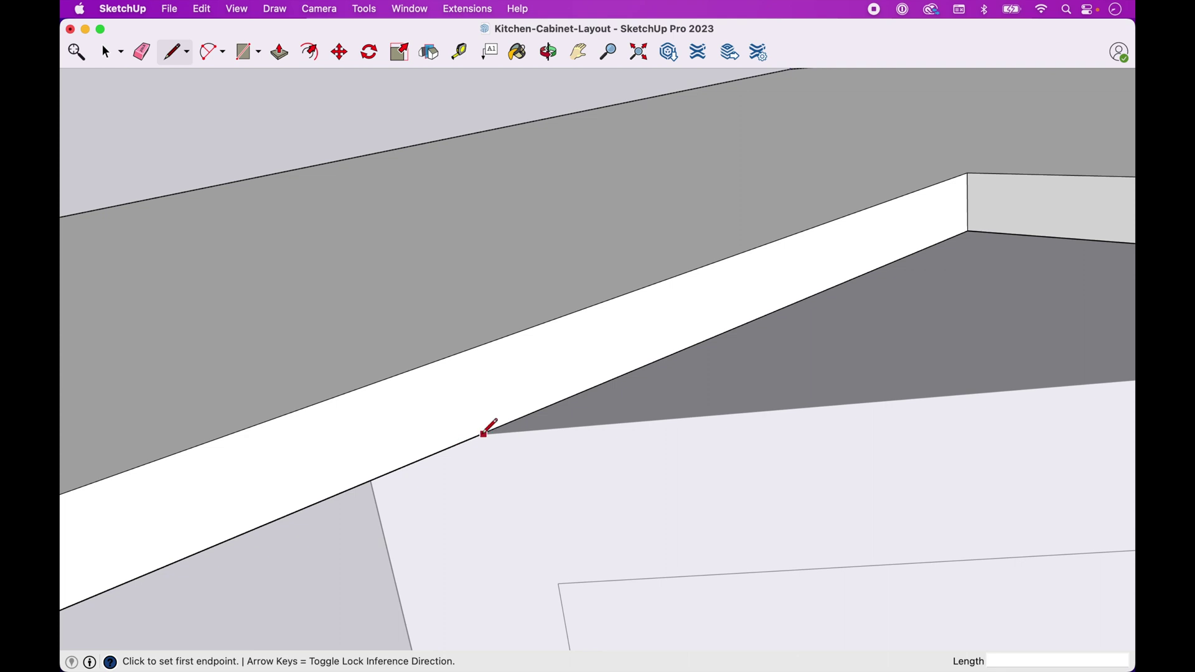
left_click(481, 434)
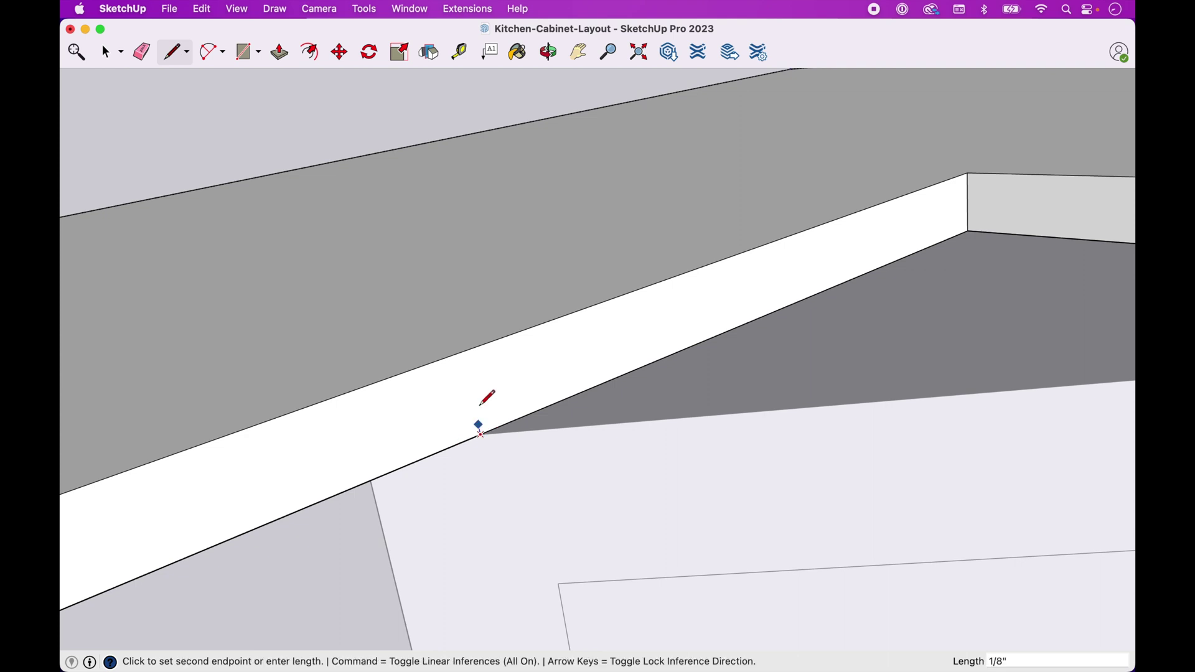
left_click(466, 349)
scroll(465, 351, "down", 2)
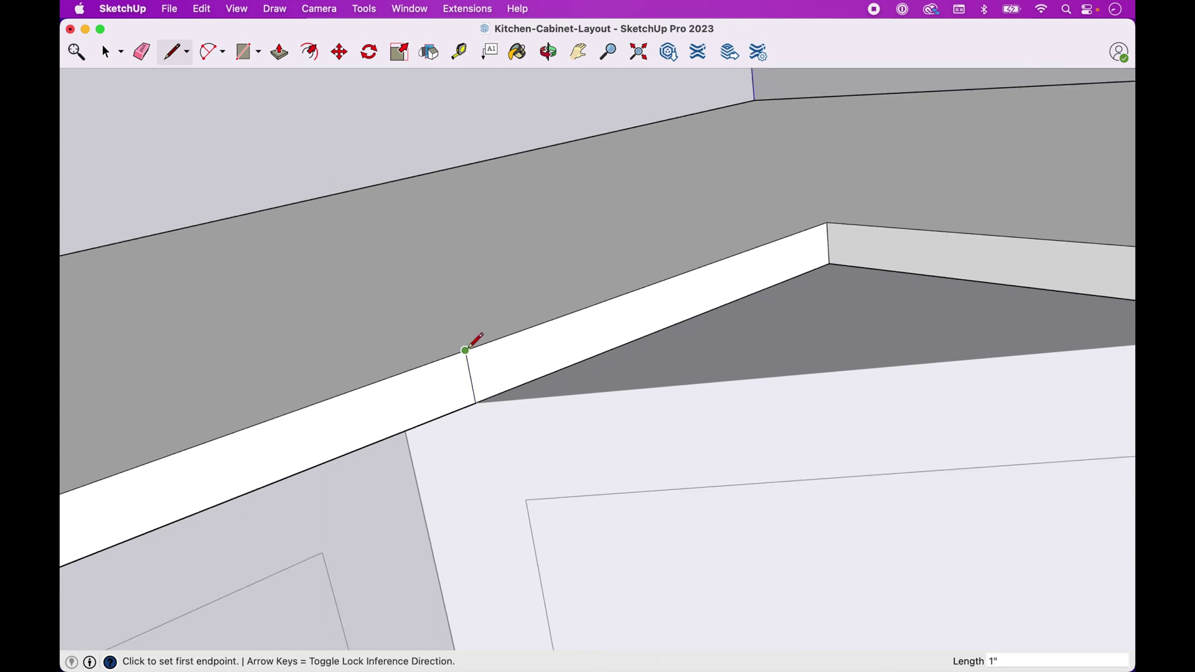
scroll(465, 350, "down", 2)
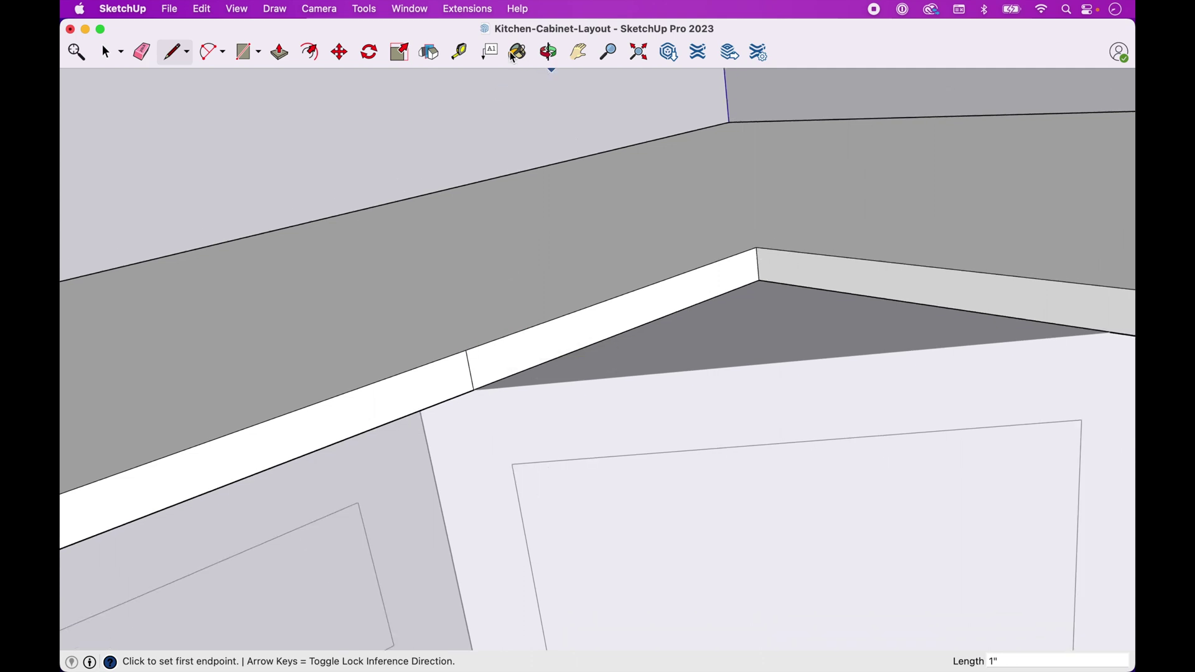
left_click(458, 53)
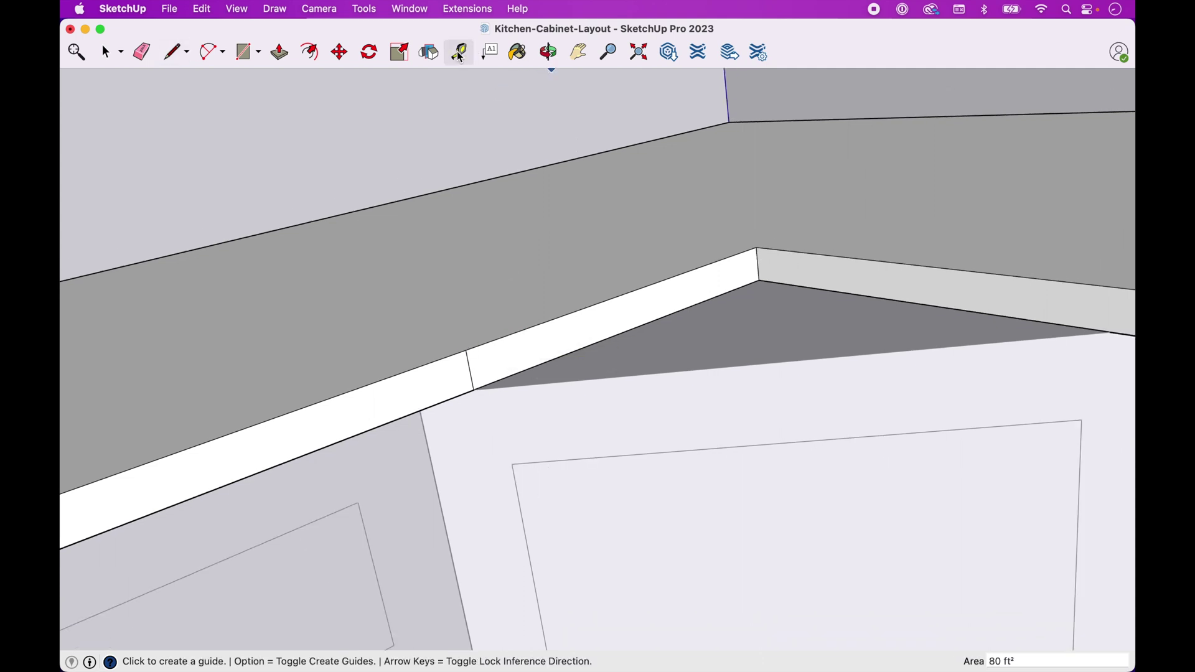
left_click(469, 370)
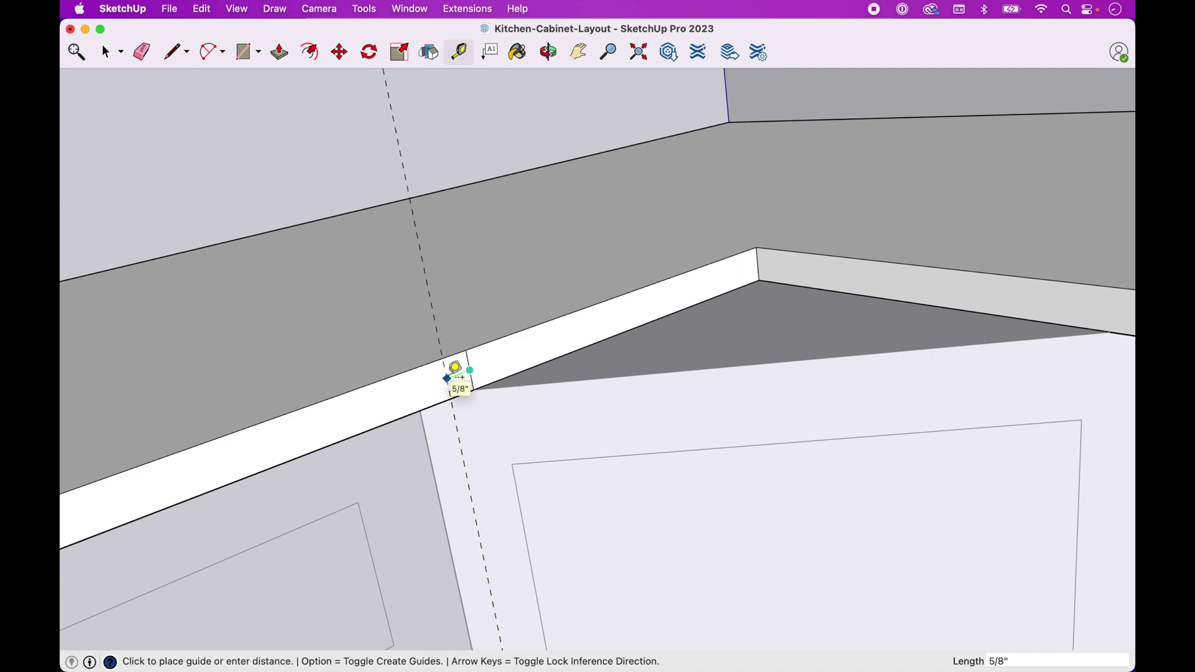
left_click(455, 368)
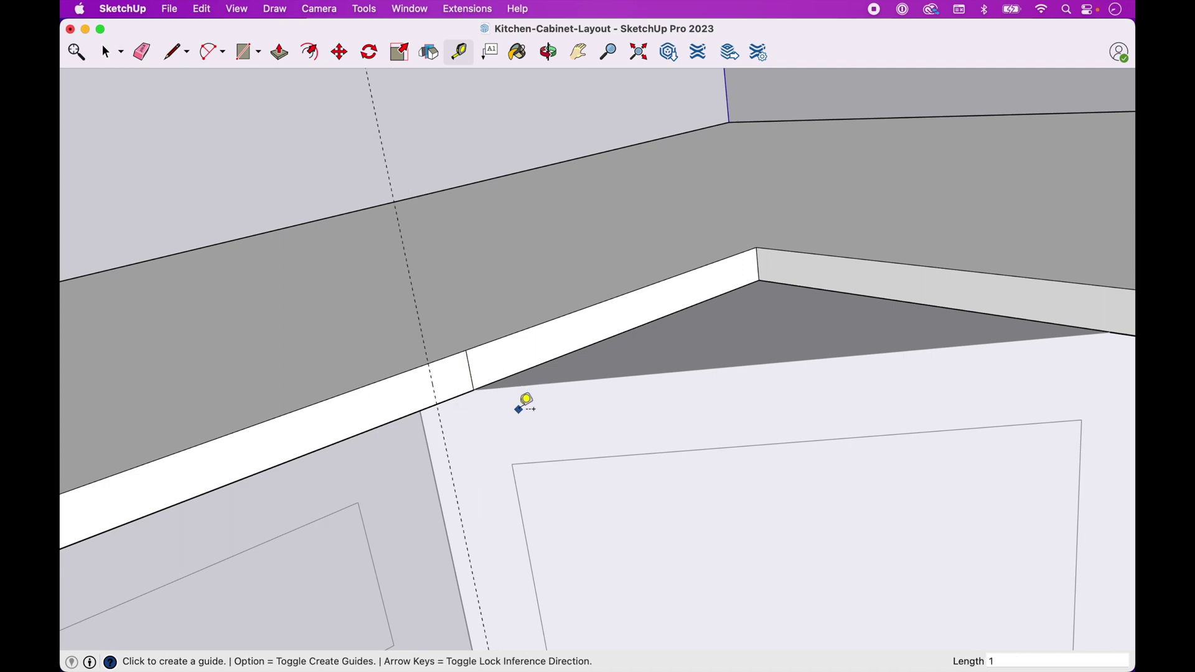
scroll(525, 400, "down", 3)
scroll(848, 357, "up", 5)
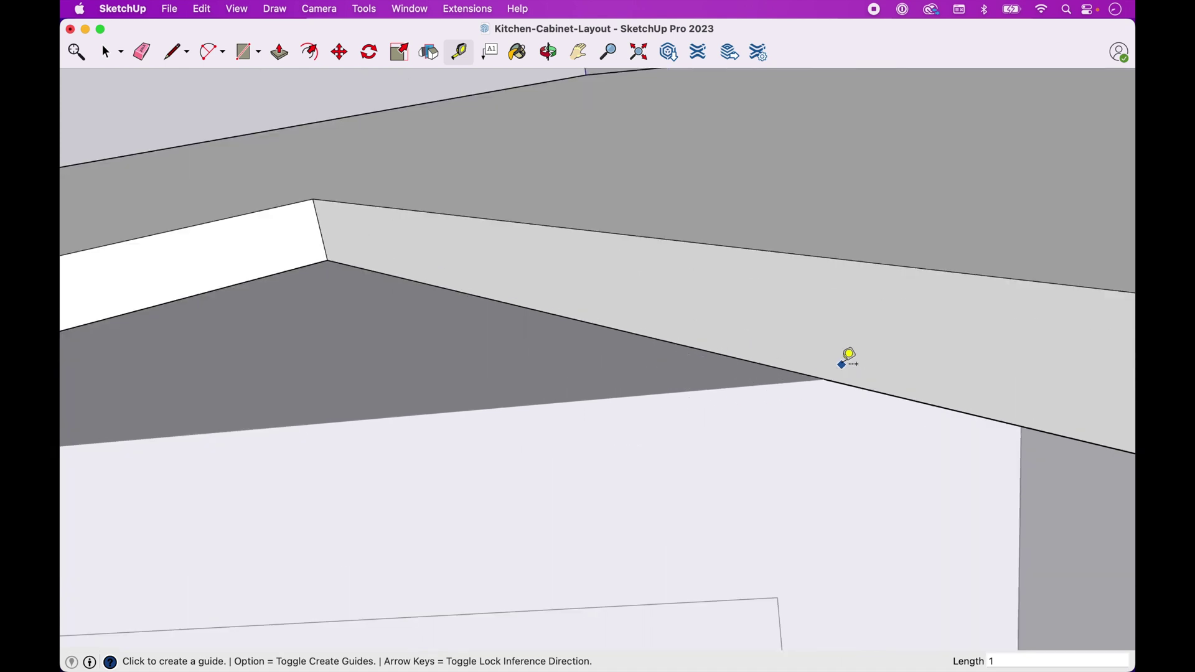
Step: Split the right strip with a vertical edge and place a guide 7/16" from it
key("l")
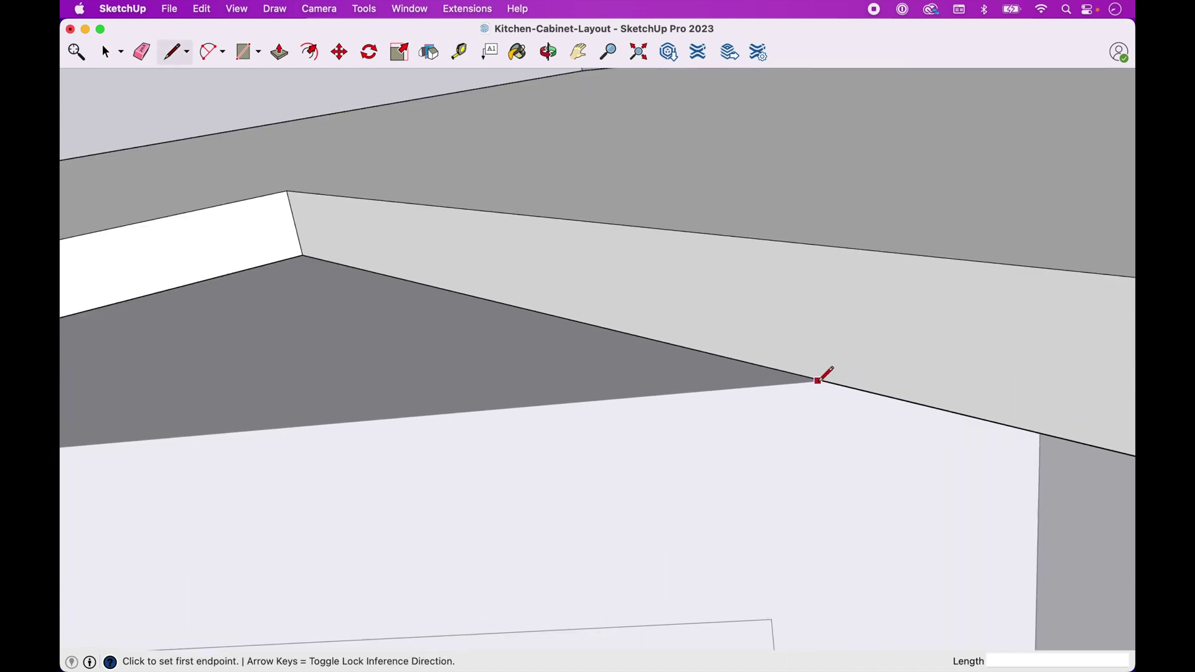
left_click(822, 380)
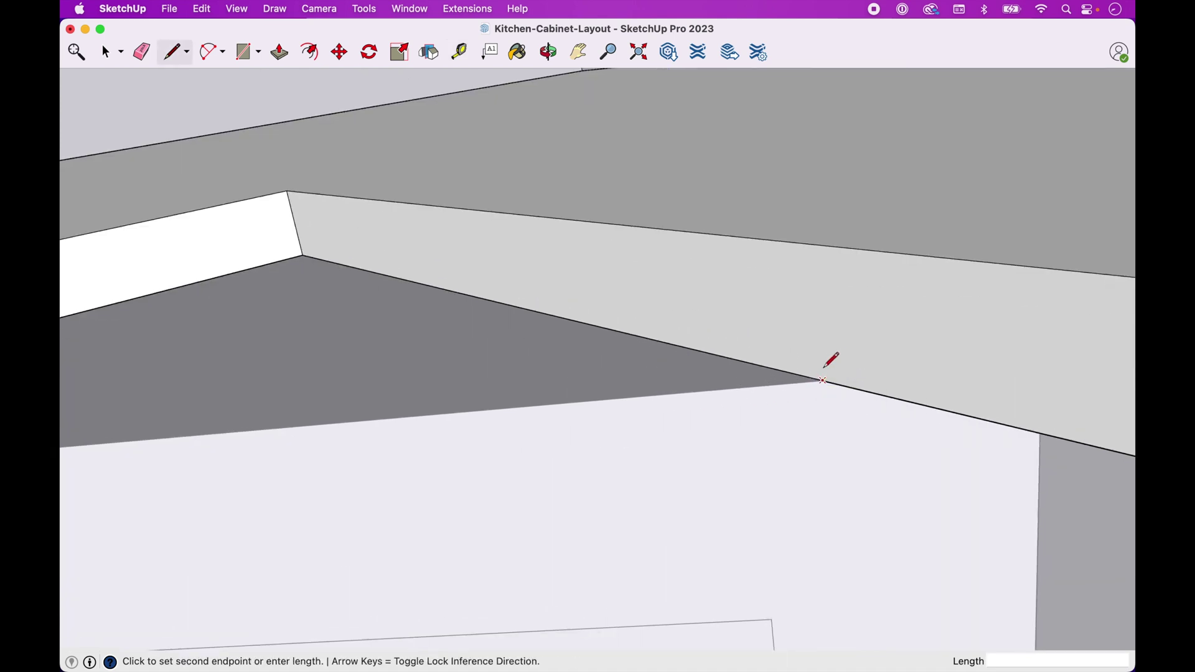
left_click(820, 244)
key("Escape")
left_click(458, 51)
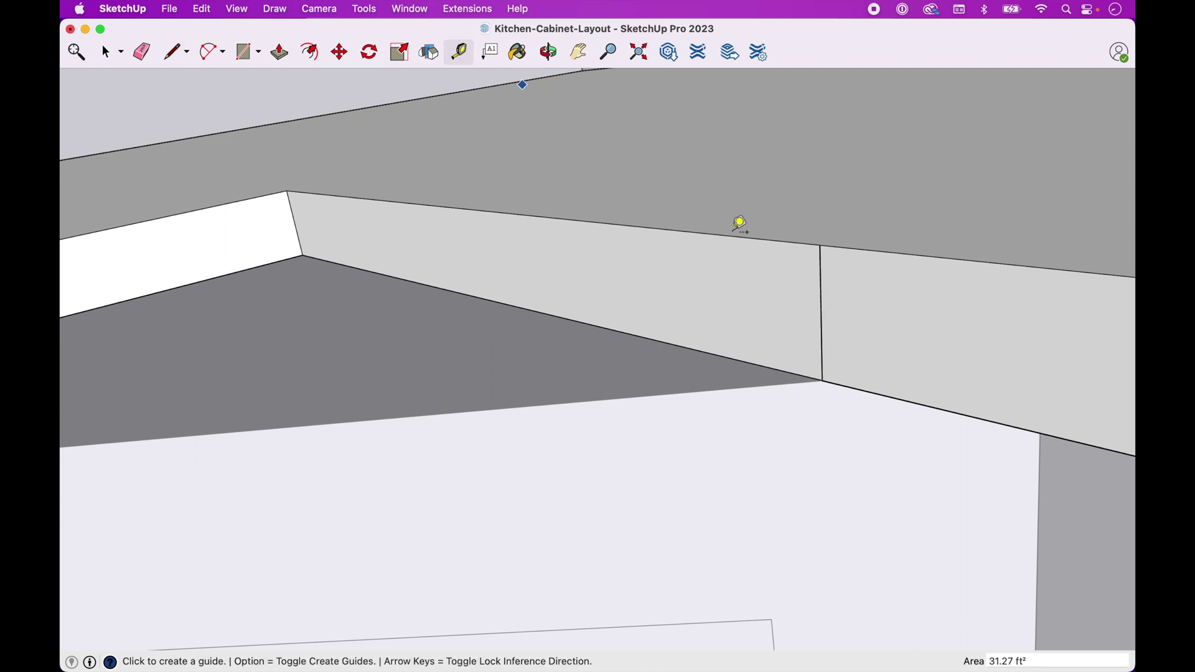
left_click(821, 332)
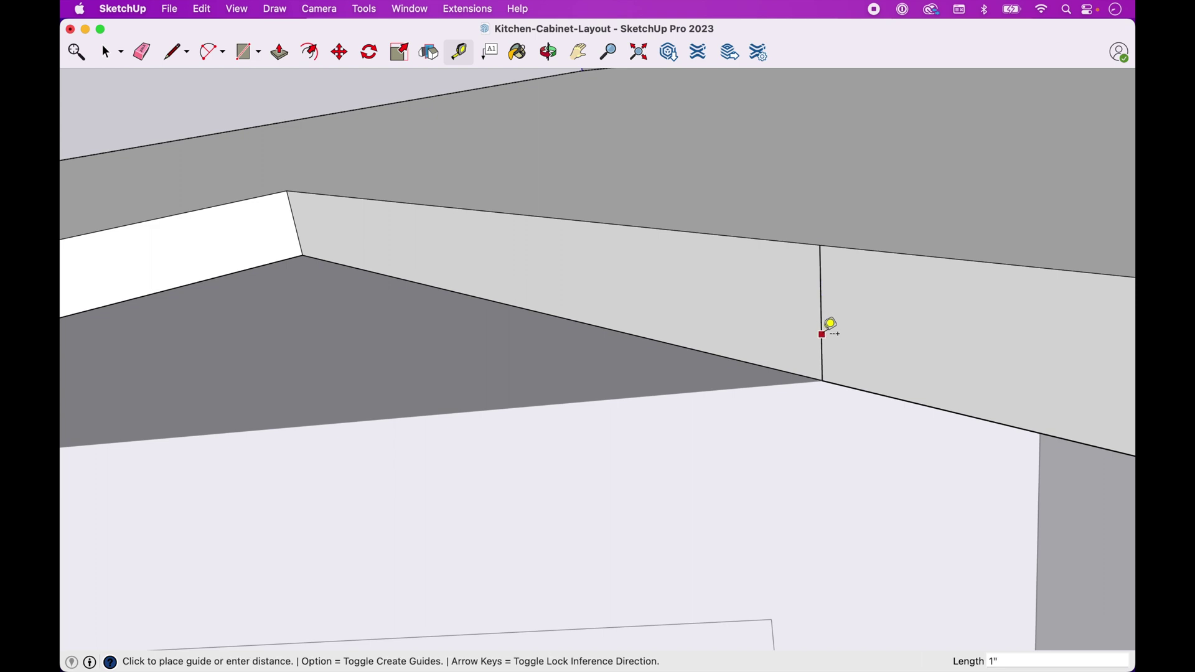
left_click(880, 329)
scroll(880, 330, "down", 3)
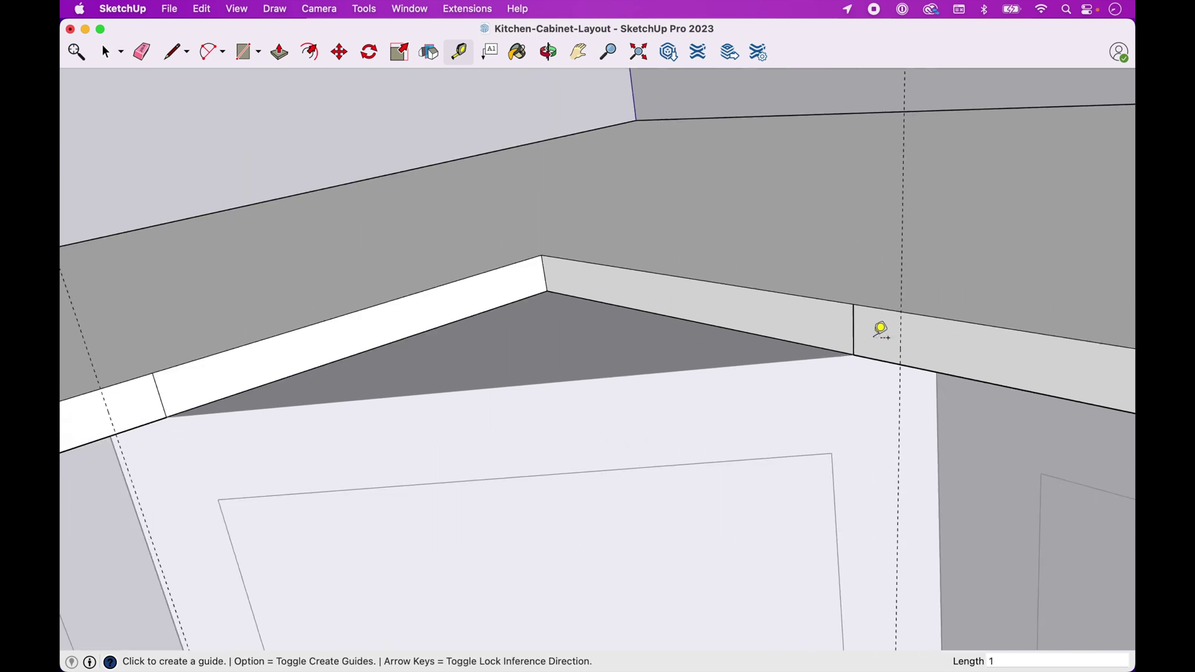
scroll(880, 330, "down", 1)
Step: Draw a line from the guide intersection to the corner, closing the triangular gap
key("l")
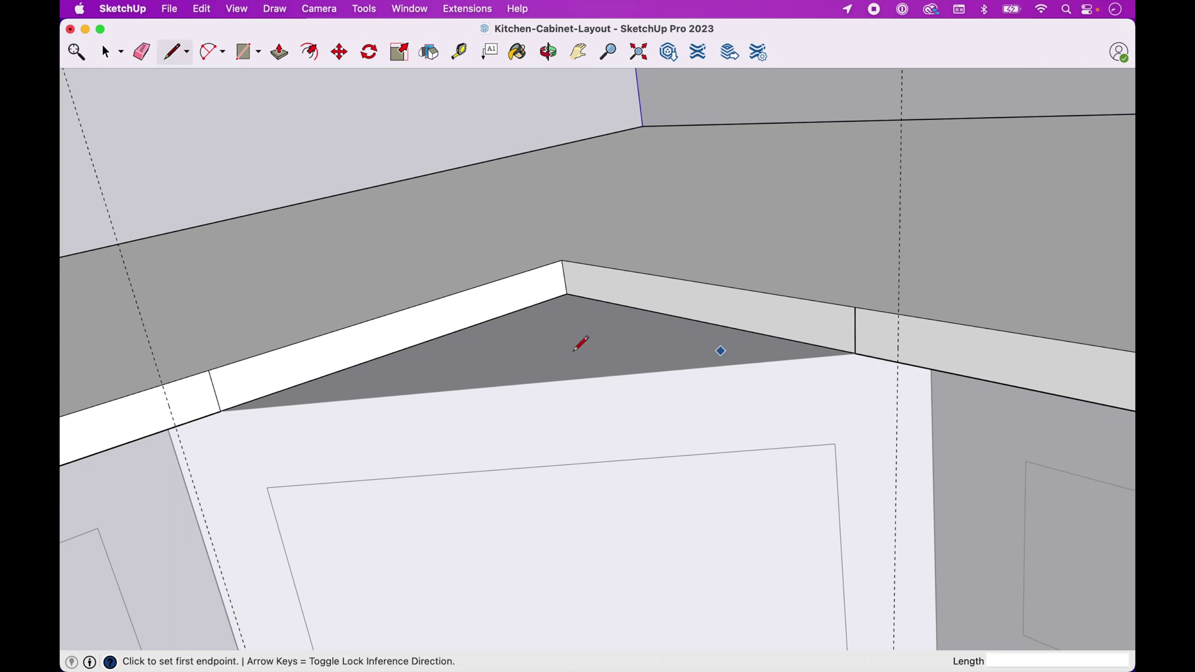
left_click(175, 427)
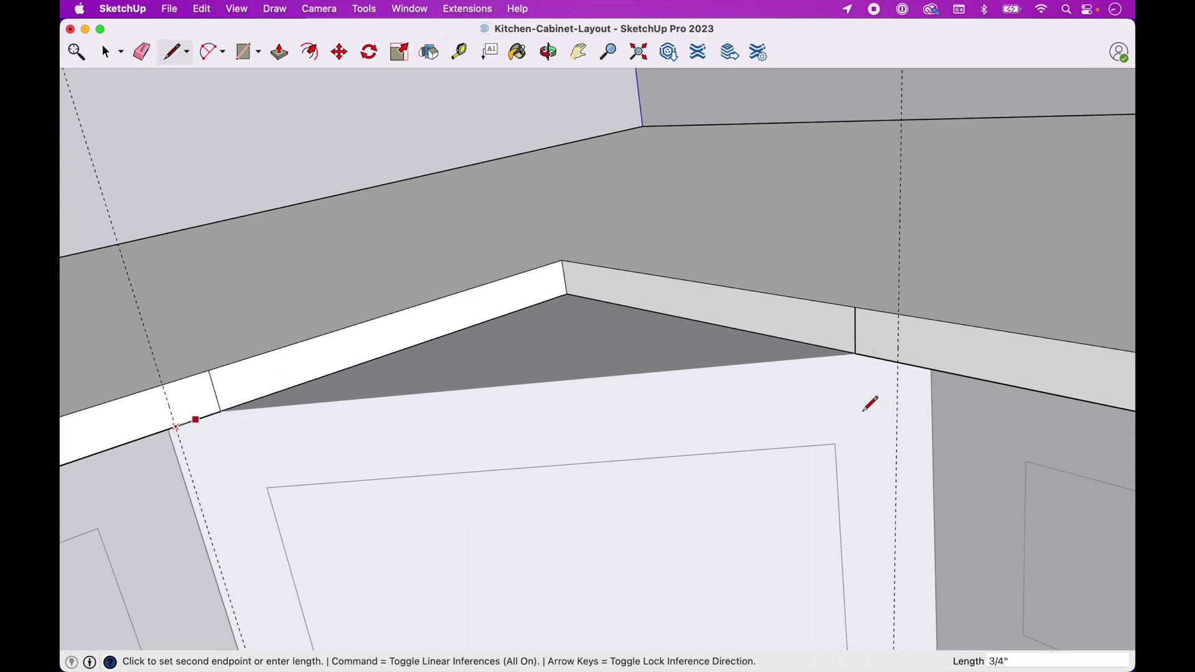
left_click(898, 361)
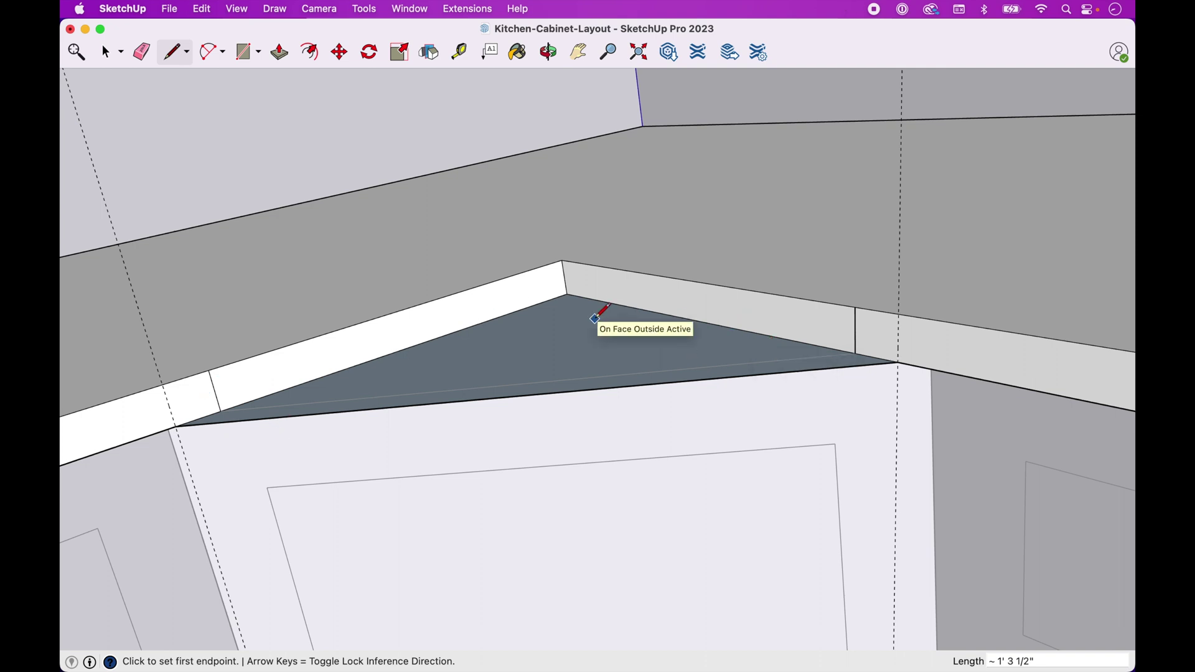
Step: Push/pull the new triangular face to test it
key("p")
left_click(554, 353)
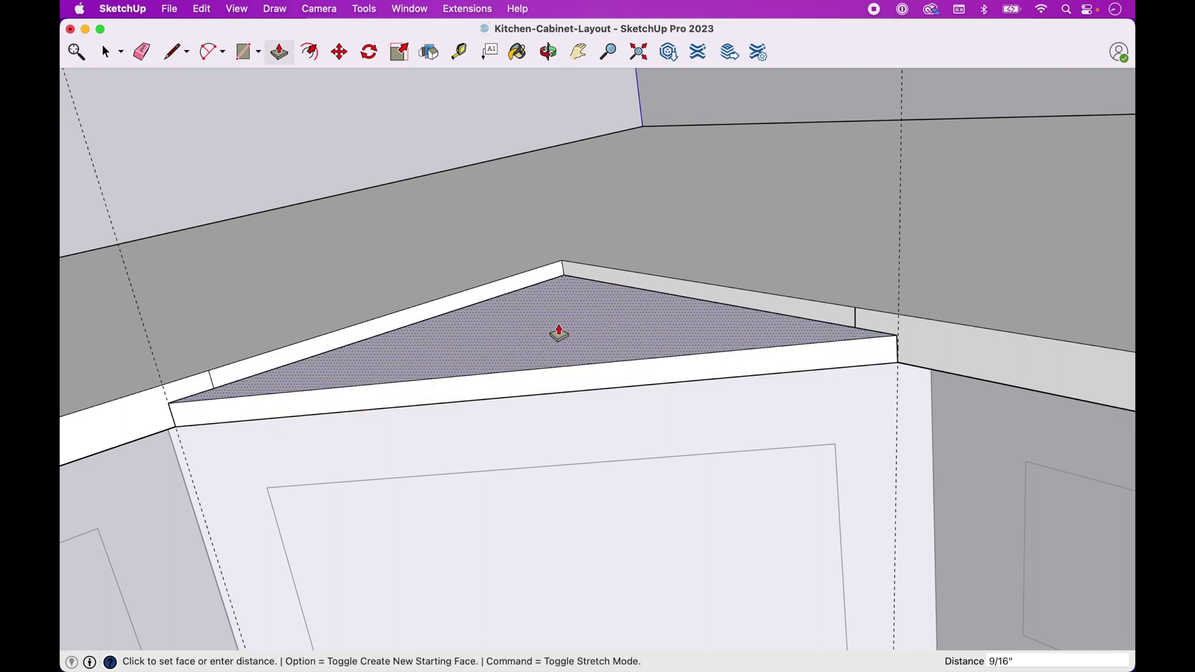
key("Return")
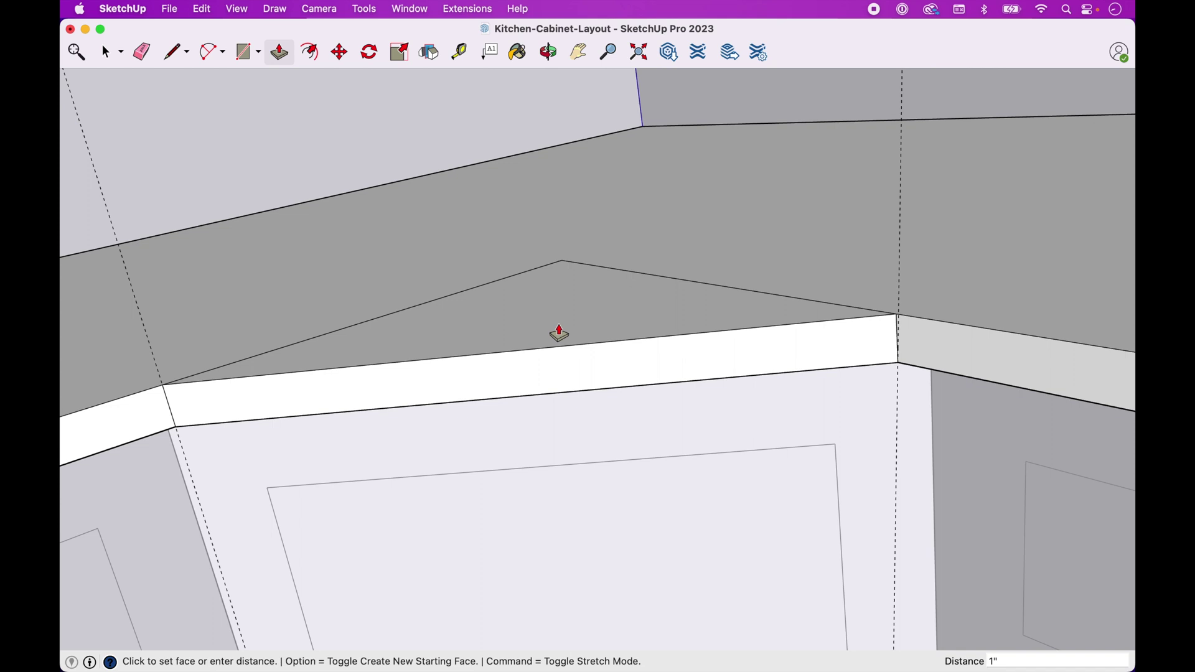
left_click(559, 333)
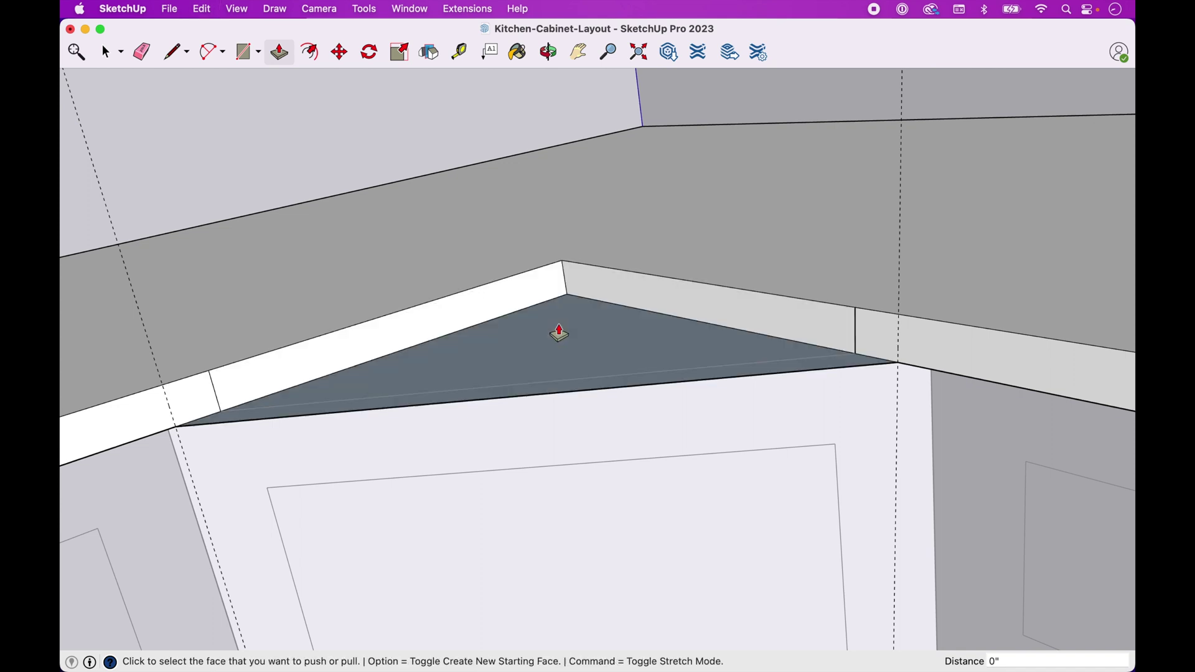
key("e")
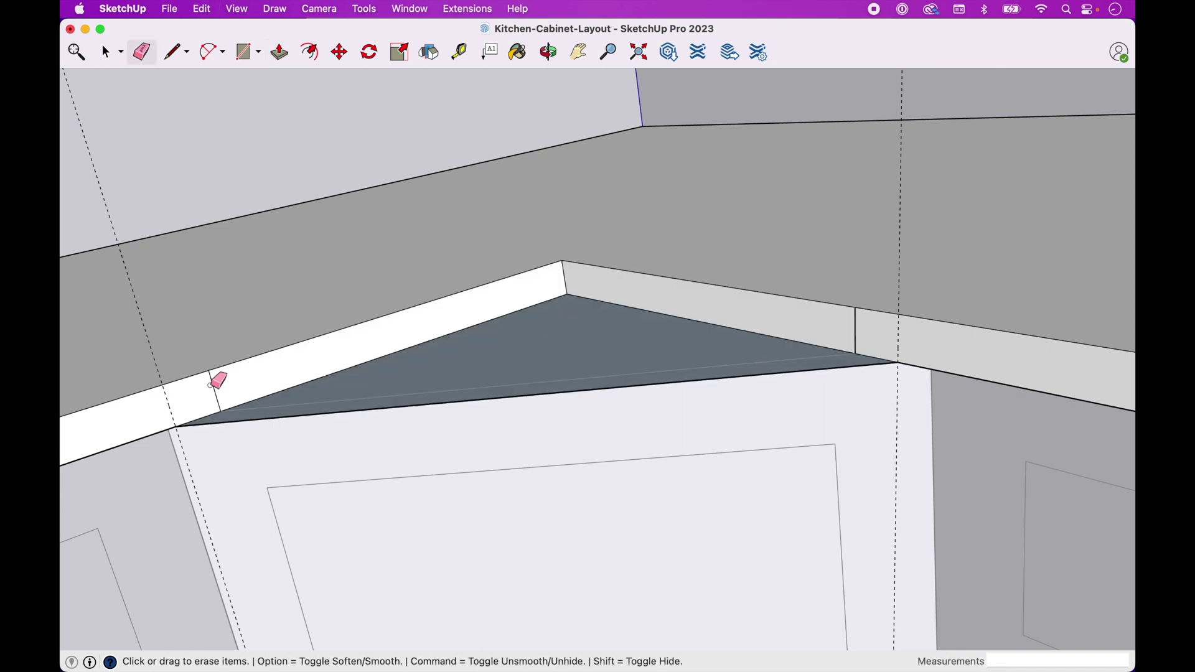
Step: Erase the stray trim edge, push the triangle away, and erase its leftover diagonal edges
left_click(854, 337)
key("space")
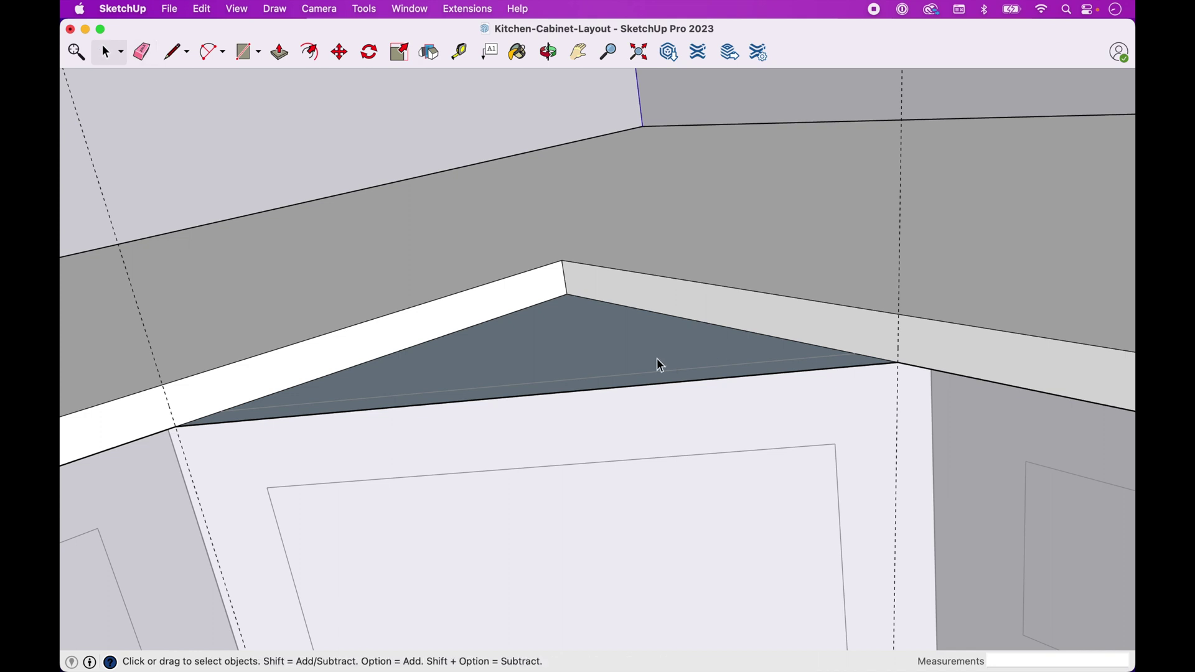
key("p")
double_click(643, 367)
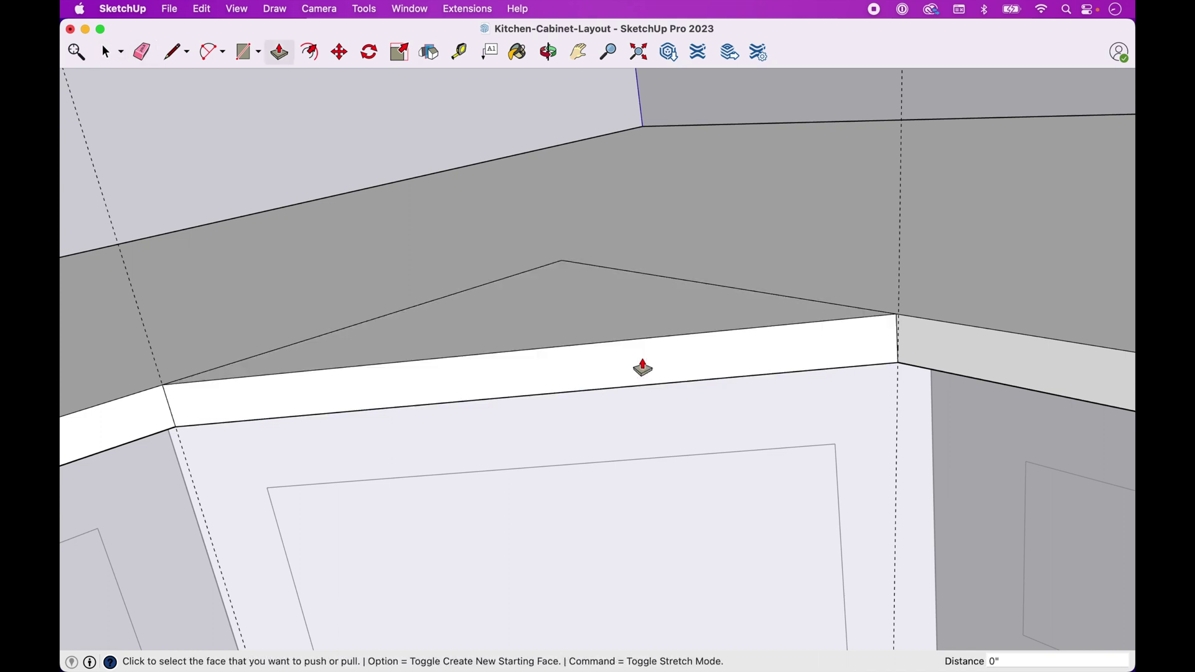
scroll(643, 369, "down", 3)
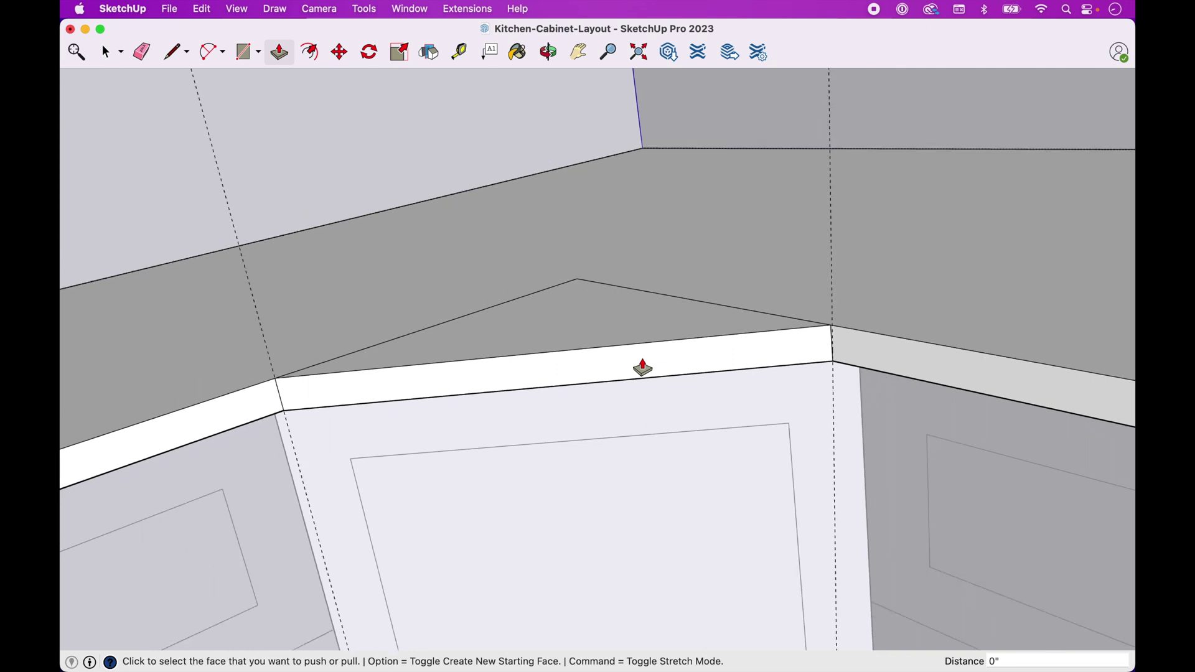
key("e")
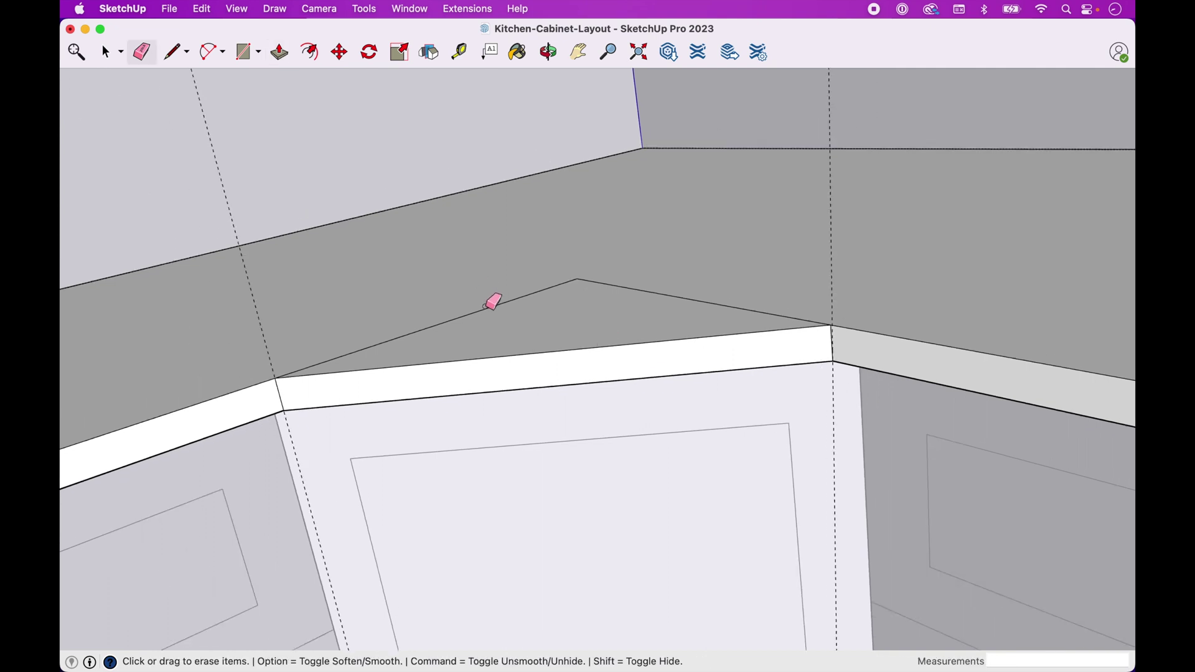
left_click(486, 305)
left_click(591, 281)
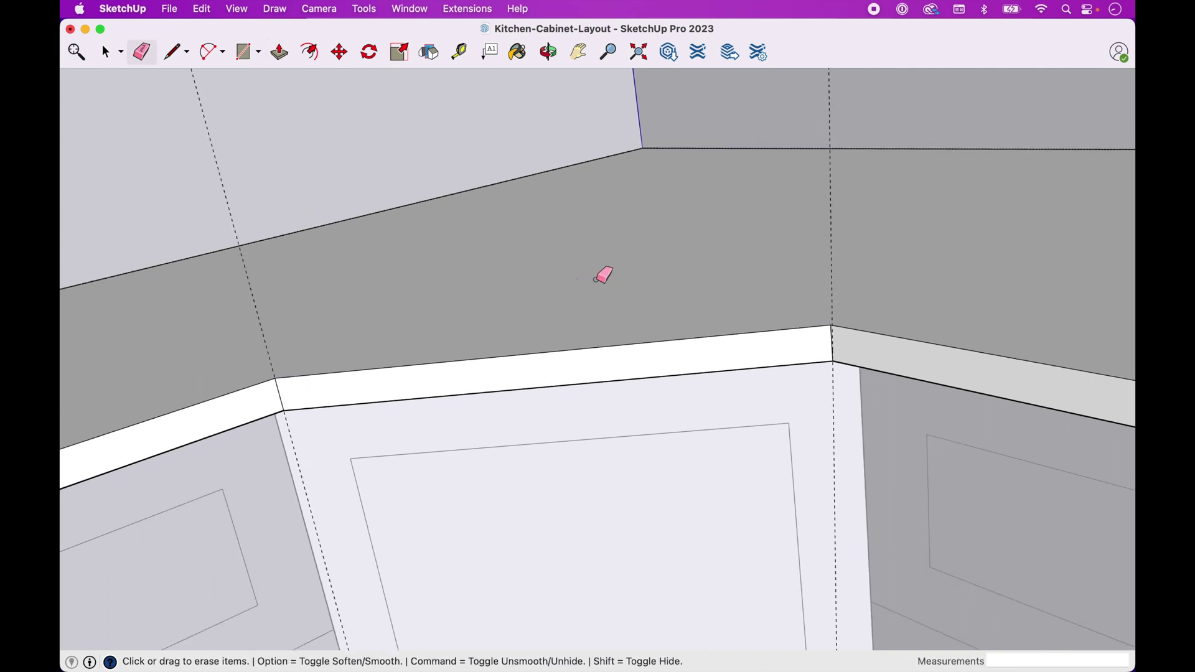
Step: Remove all guide lines with Edit > Delete Guides and zoom out
key("space")
scroll(597, 305, "down", 3)
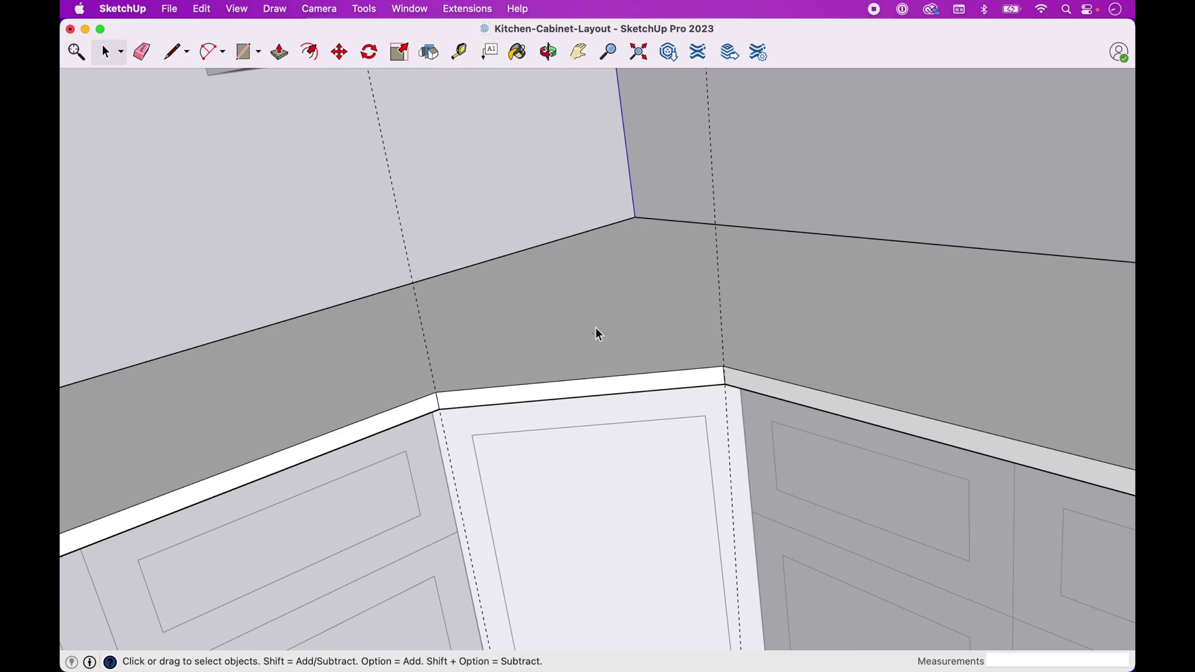
left_click(205, 11)
left_click(241, 154)
left_click(553, 55)
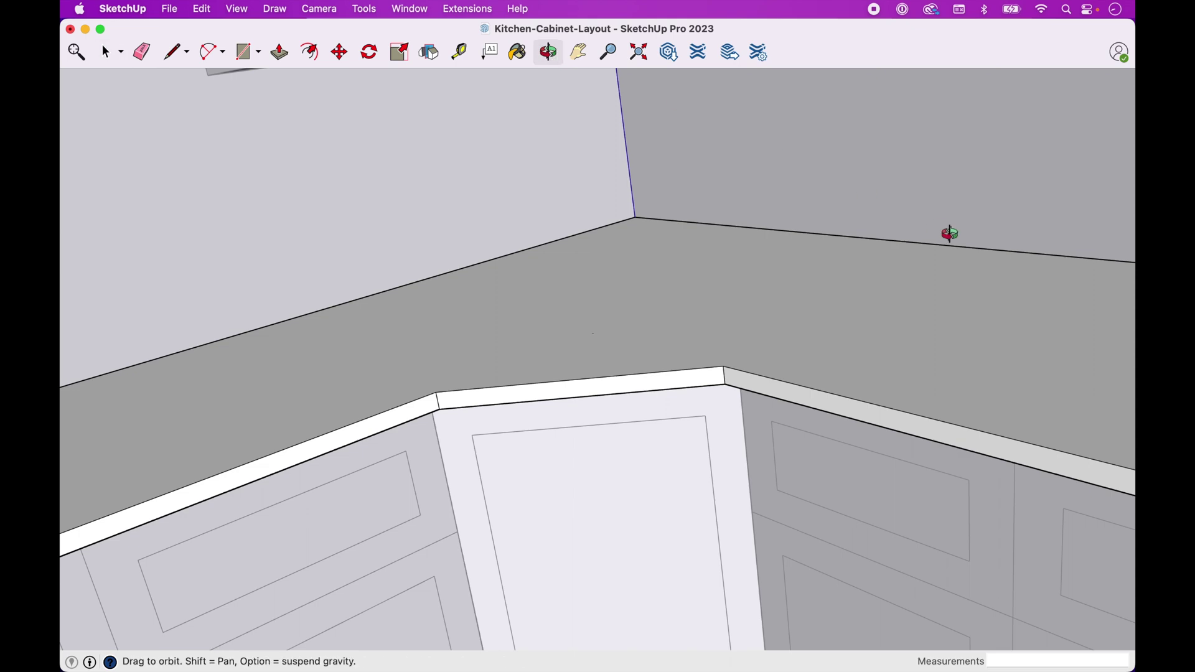
scroll(915, 287, "down", 10)
key("m")
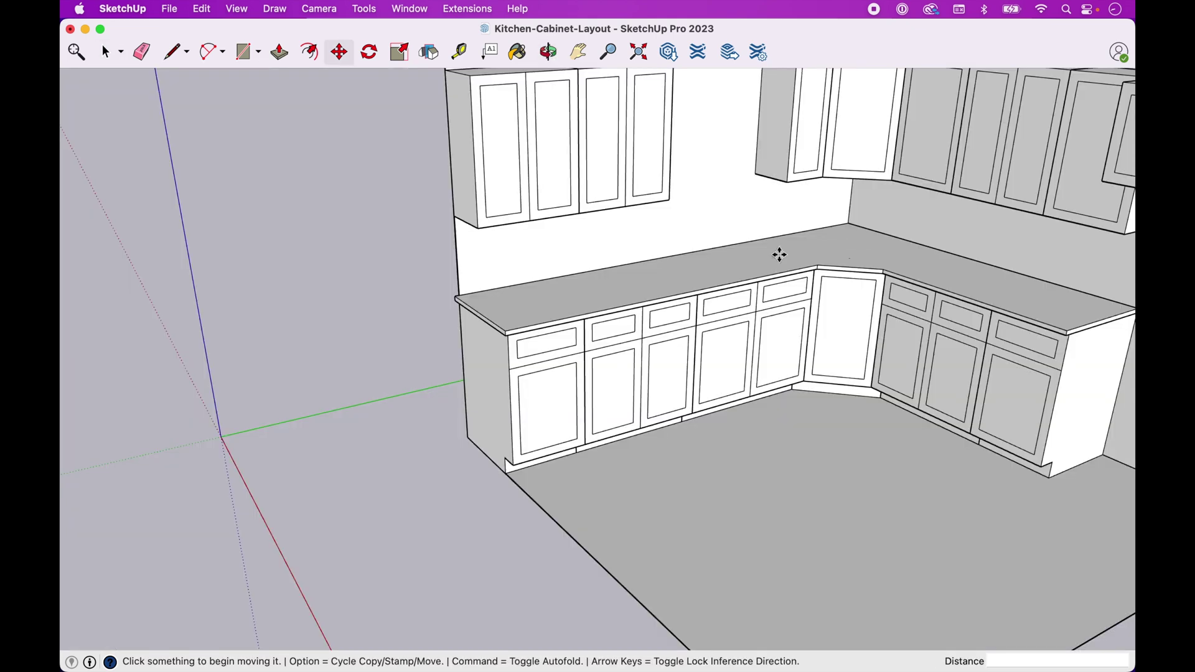
Step: Orbit to the back countertop and draw a vertical wall line down from the right upper cabinet's corner
left_click(553, 55)
left_click_drag(421, 224, 206, 251)
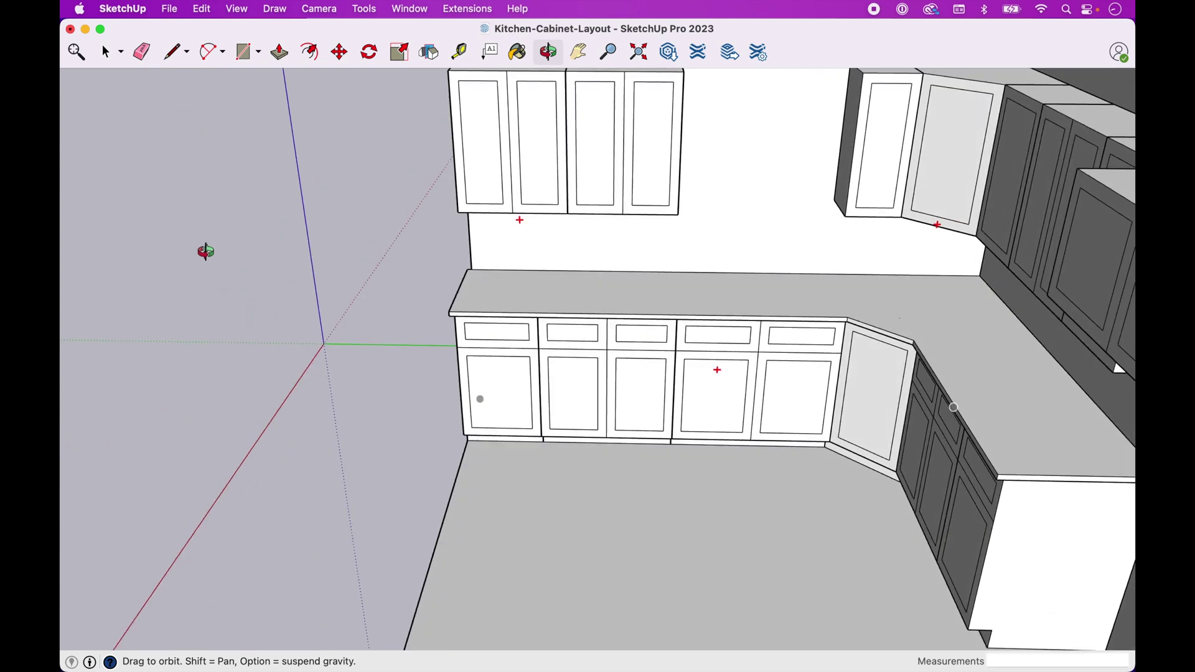
left_click_drag(891, 303, 663, 344)
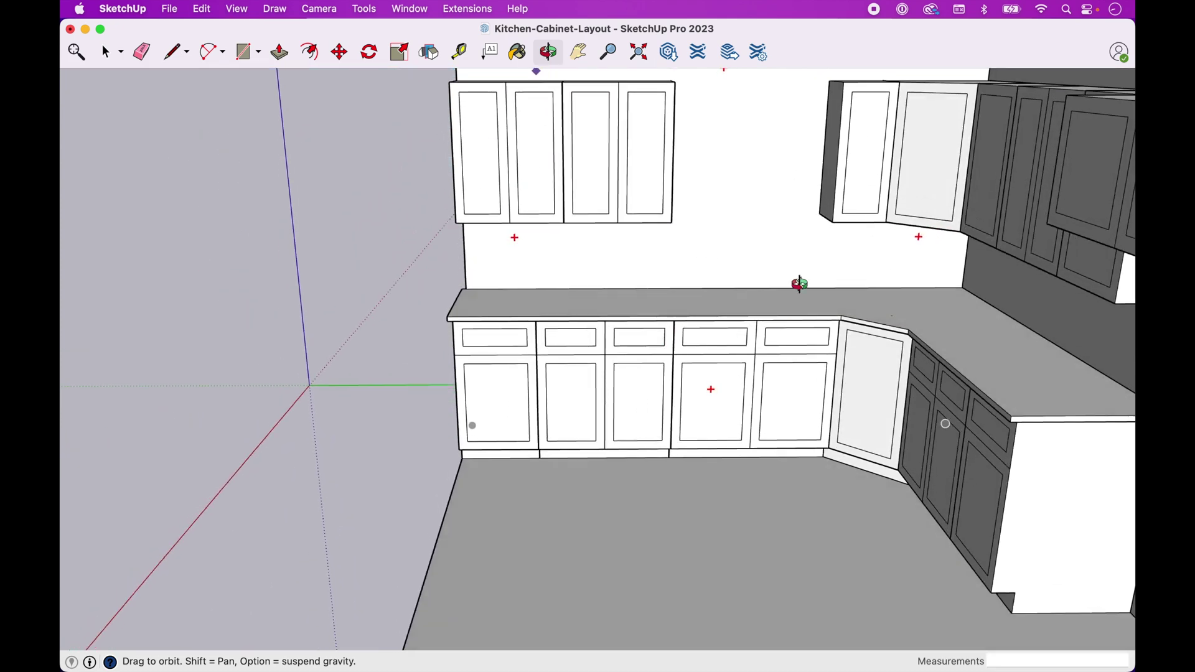
scroll(794, 282, "up", 5)
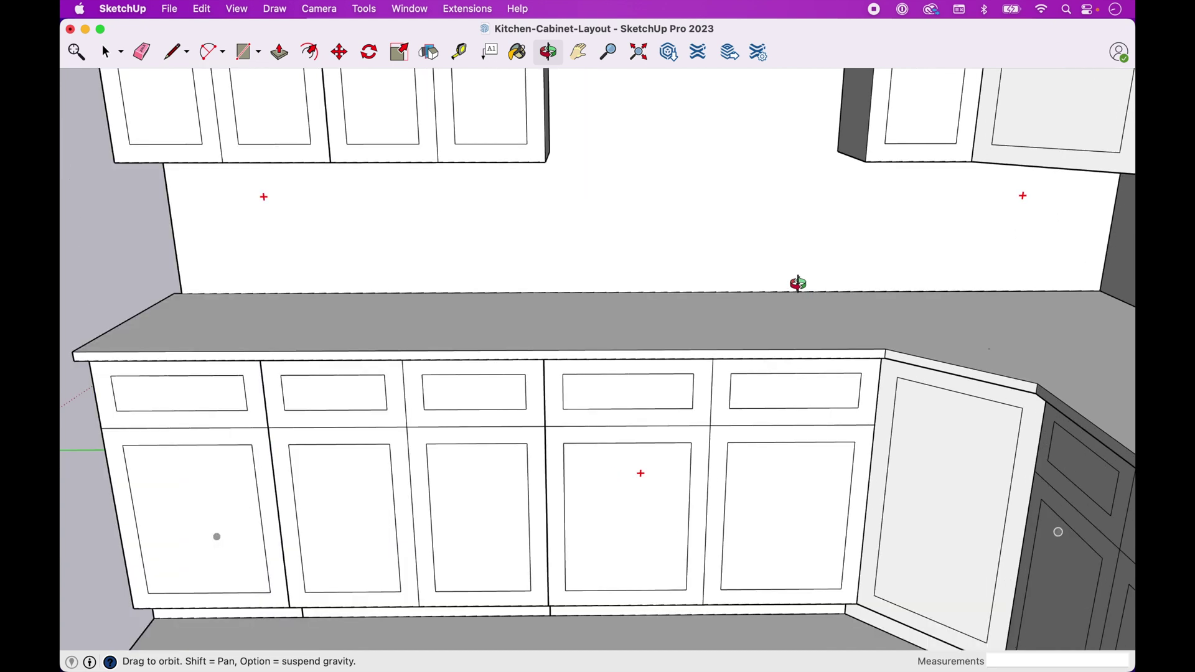
key("l")
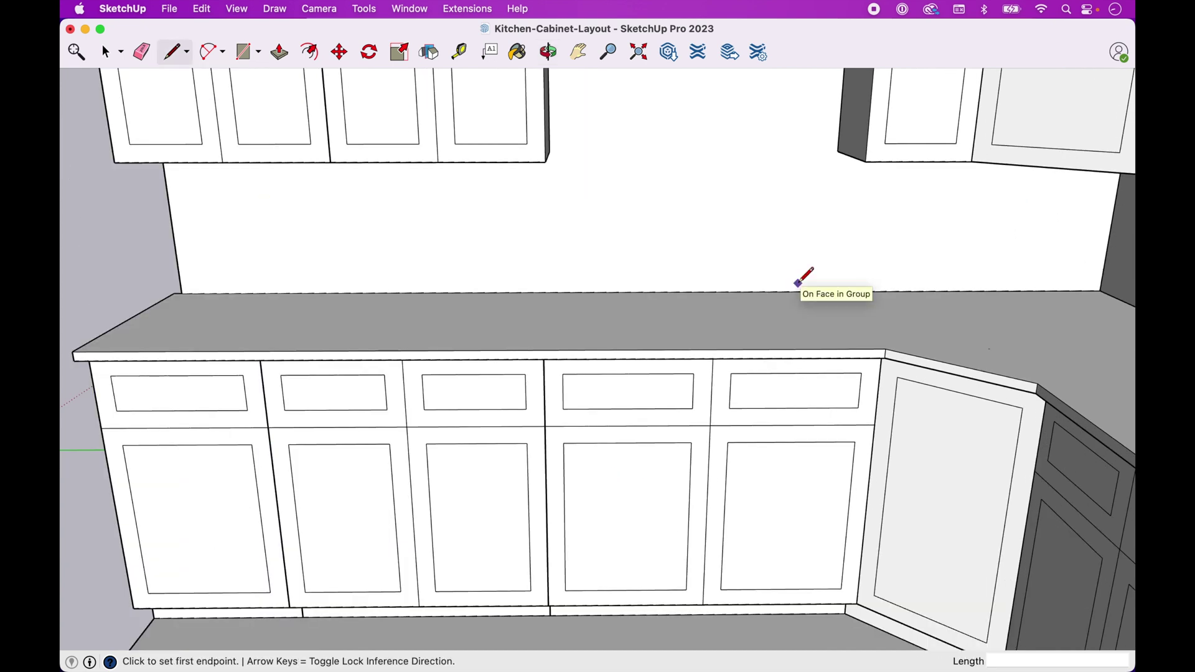
left_click(838, 151)
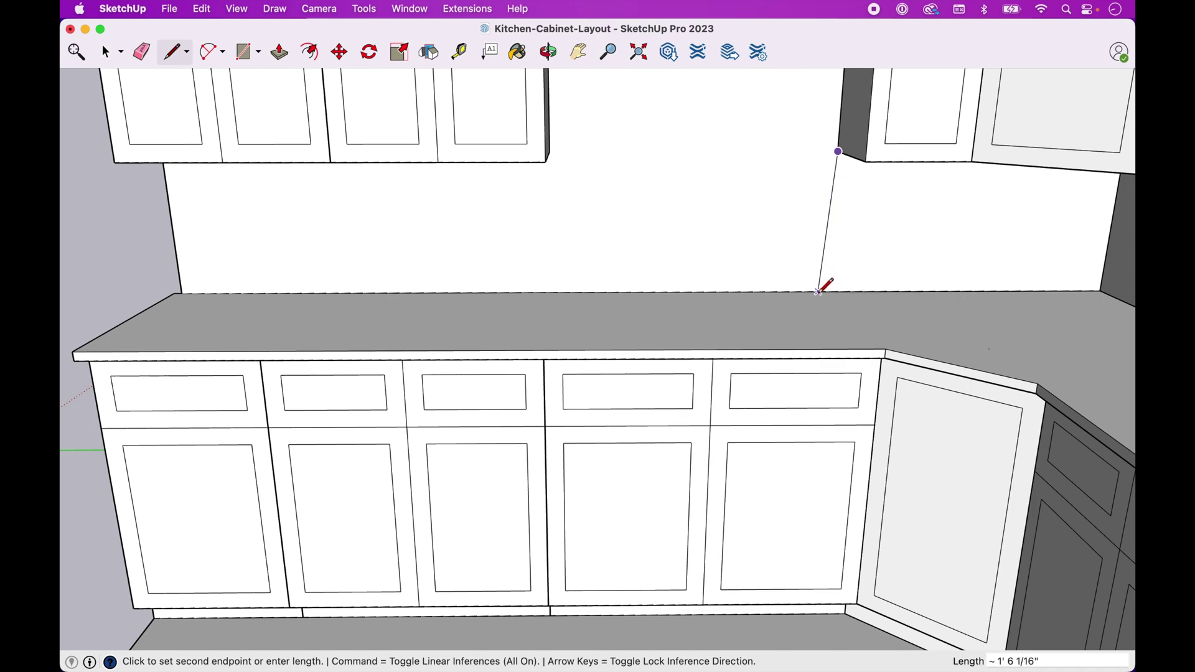
left_click(827, 291)
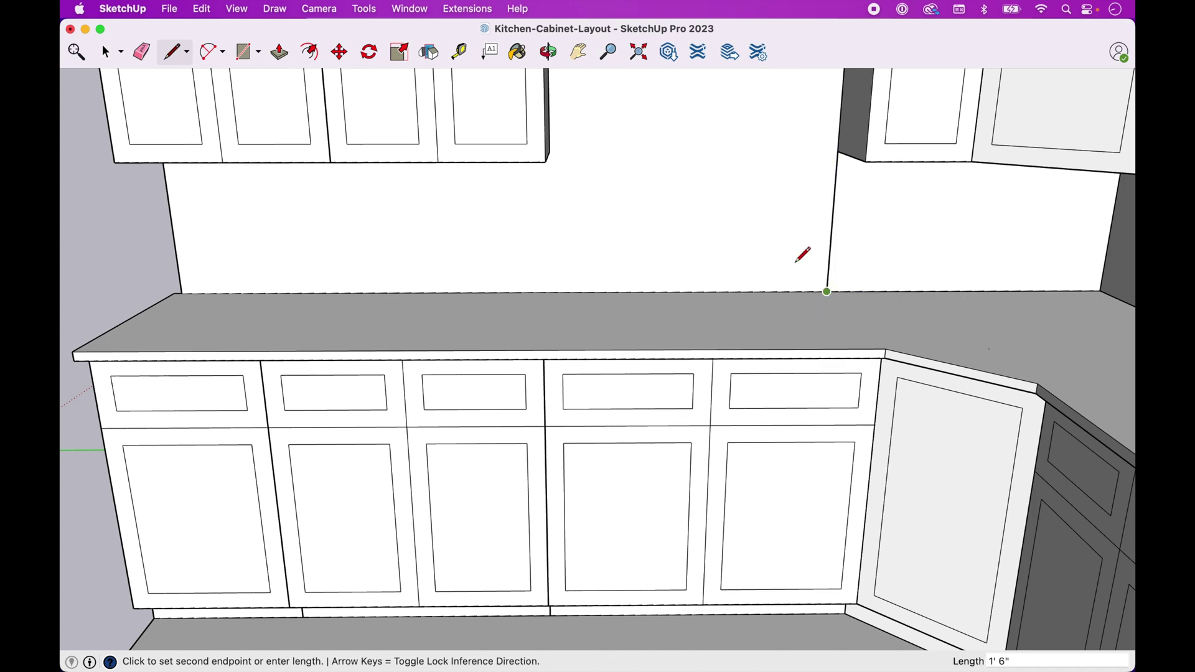
Step: Draw a matching vertical wall line from the left upper cabinet's corner down to the countertop
left_click(578, 52)
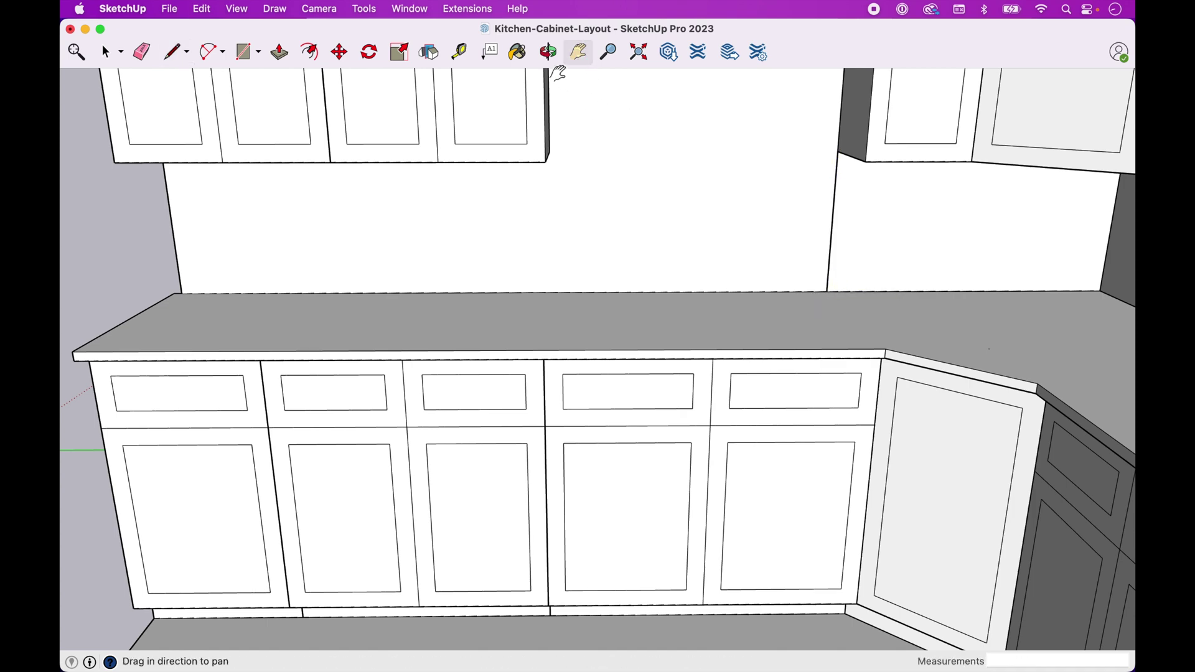
middle_click_drag(603, 144, 555, 147)
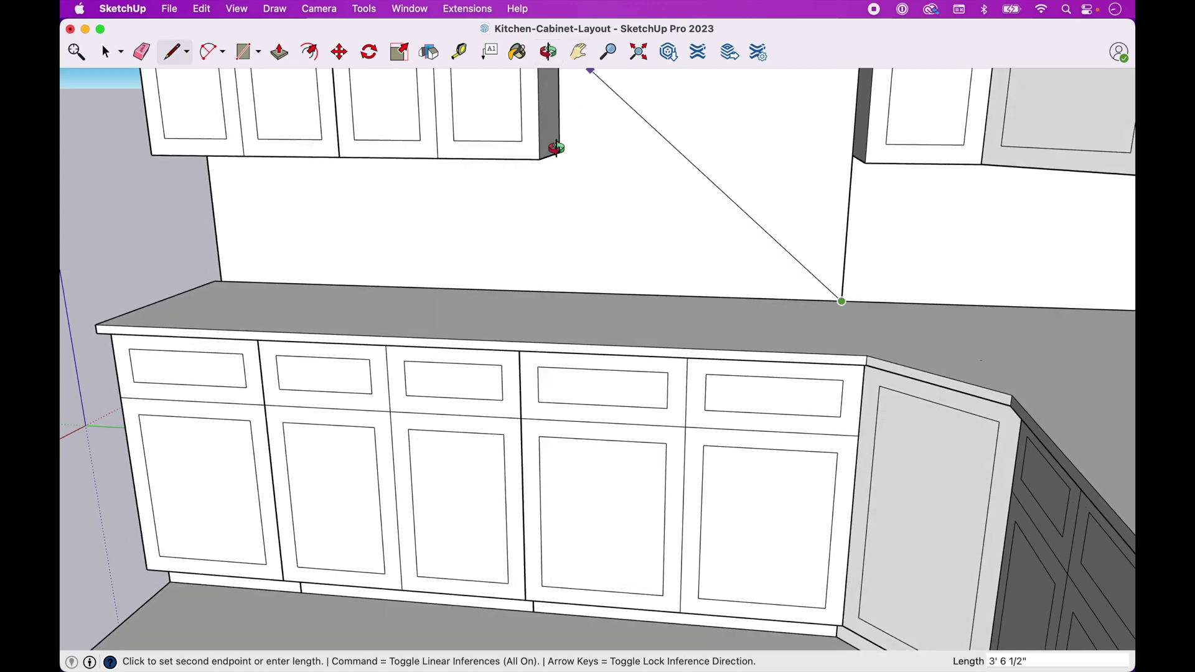
key("Escape")
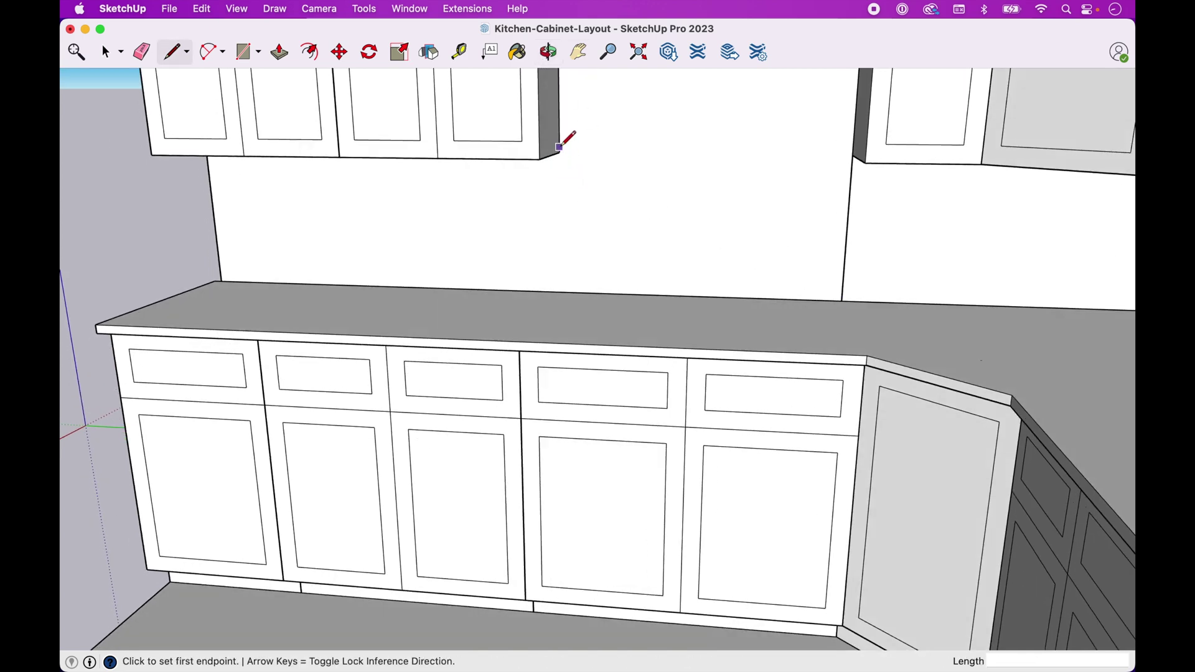
left_click(560, 152)
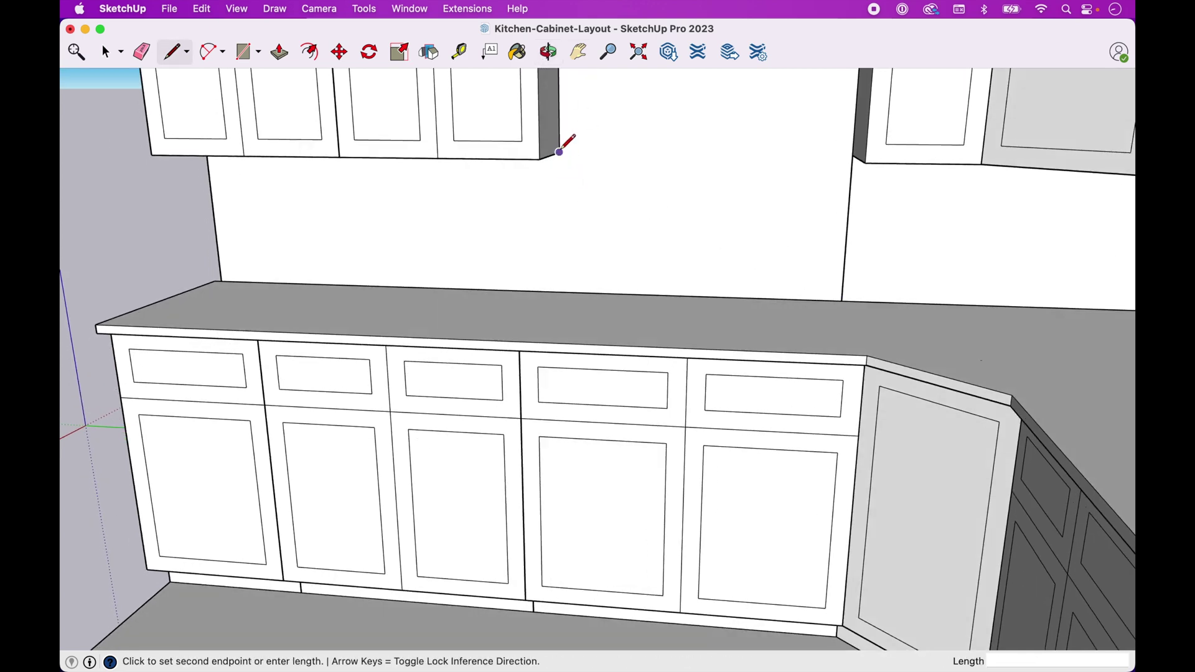
left_click(560, 292)
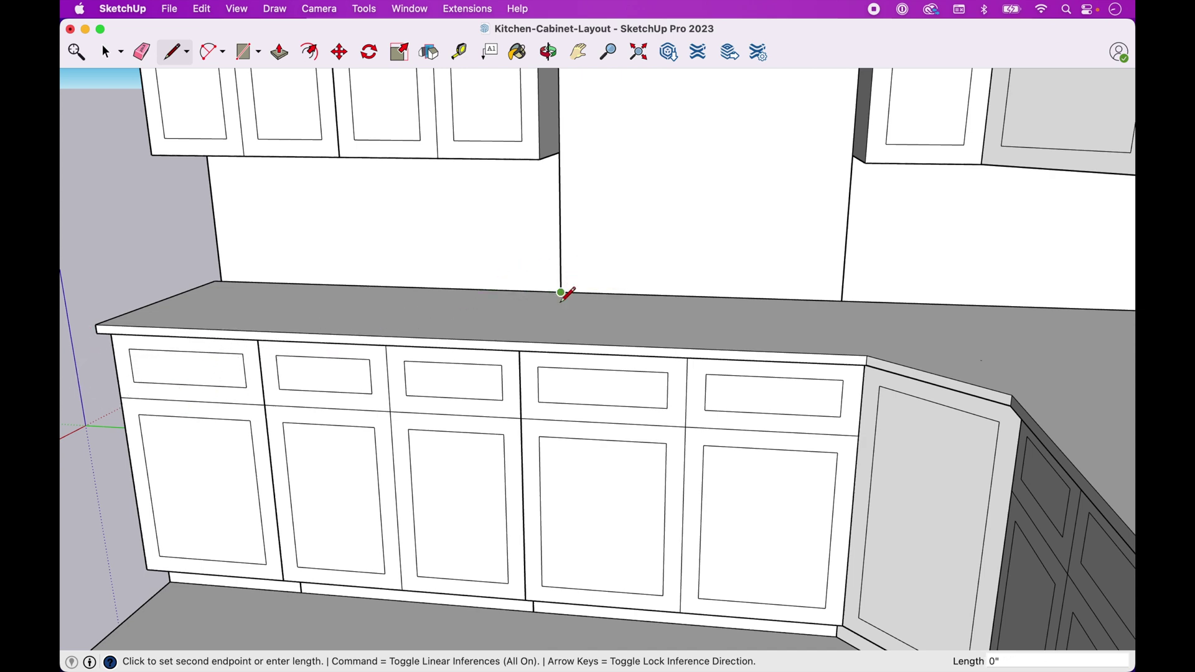
key("Escape")
Step: Draw a line across the countertop from the left wall corner to its front edge
key("space")
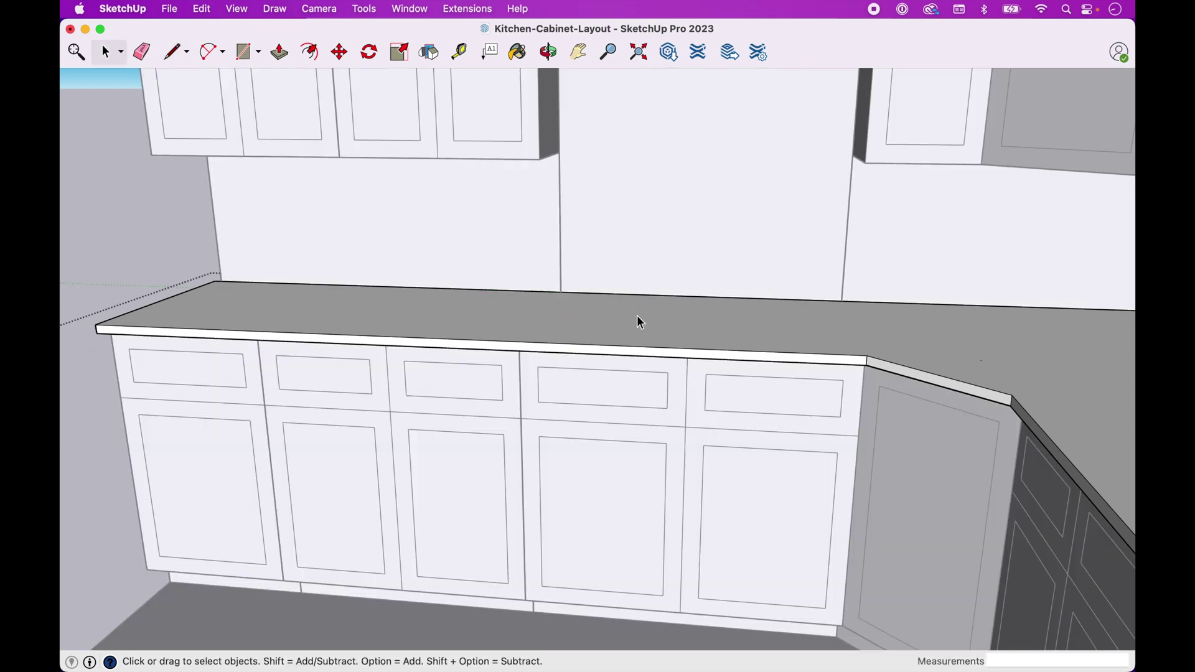
key("l")
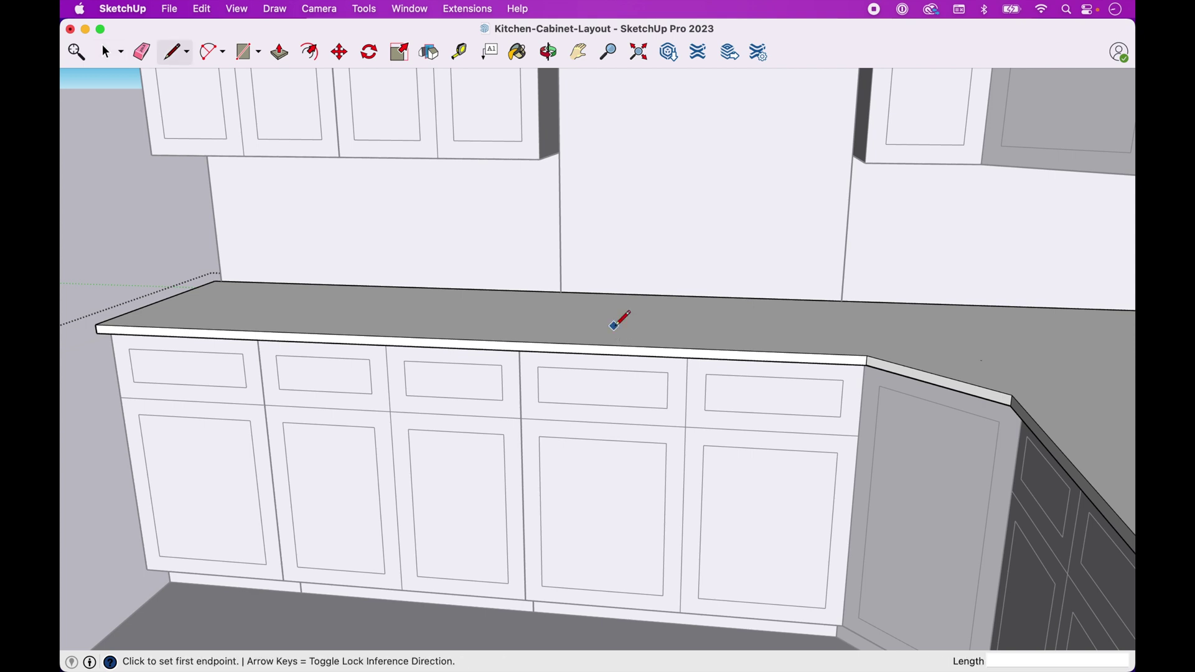
left_click(560, 292)
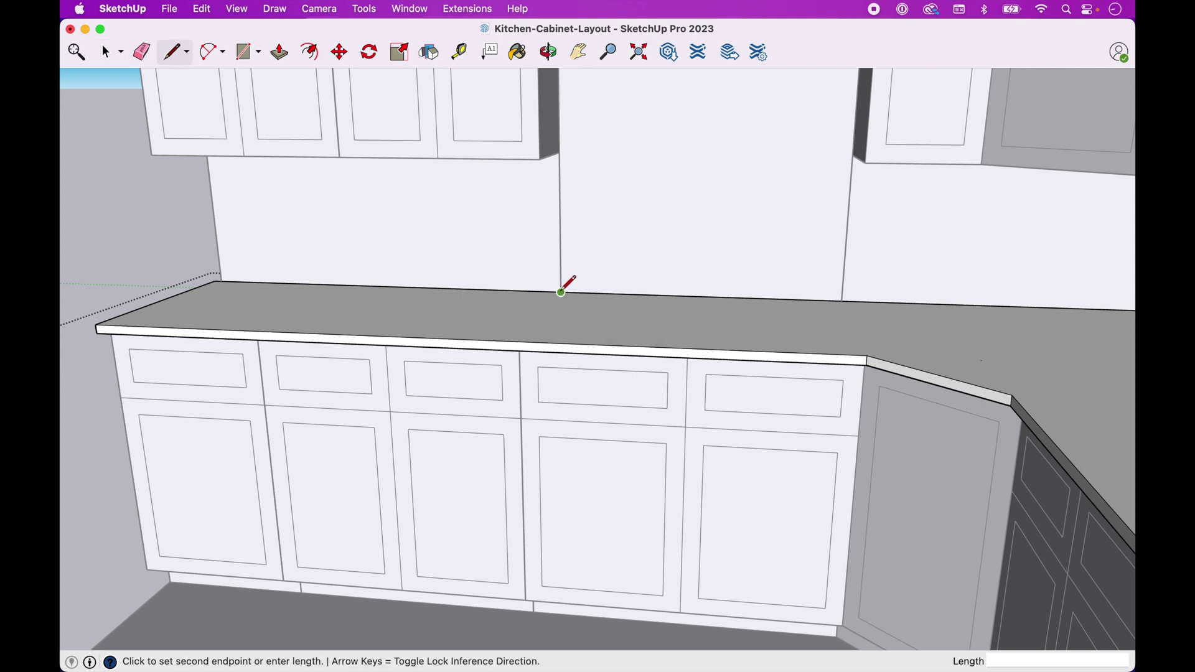
left_click(516, 341)
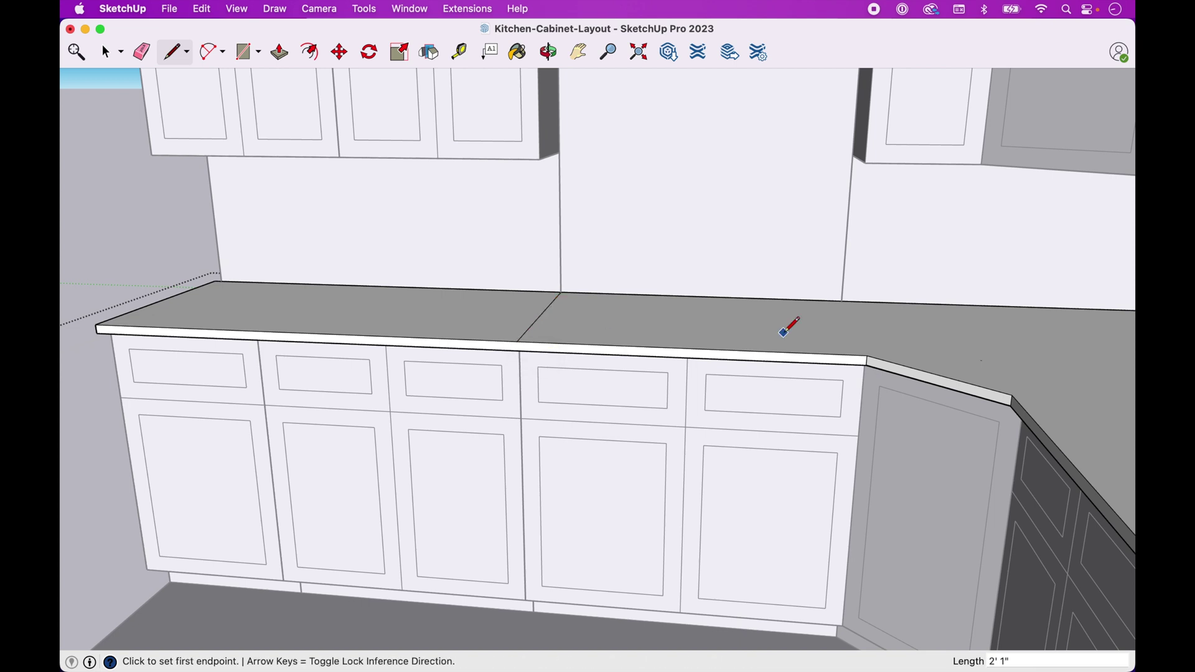
Step: Draw an edge from the right wall-counter corner to the counter's front corner
left_click(842, 301)
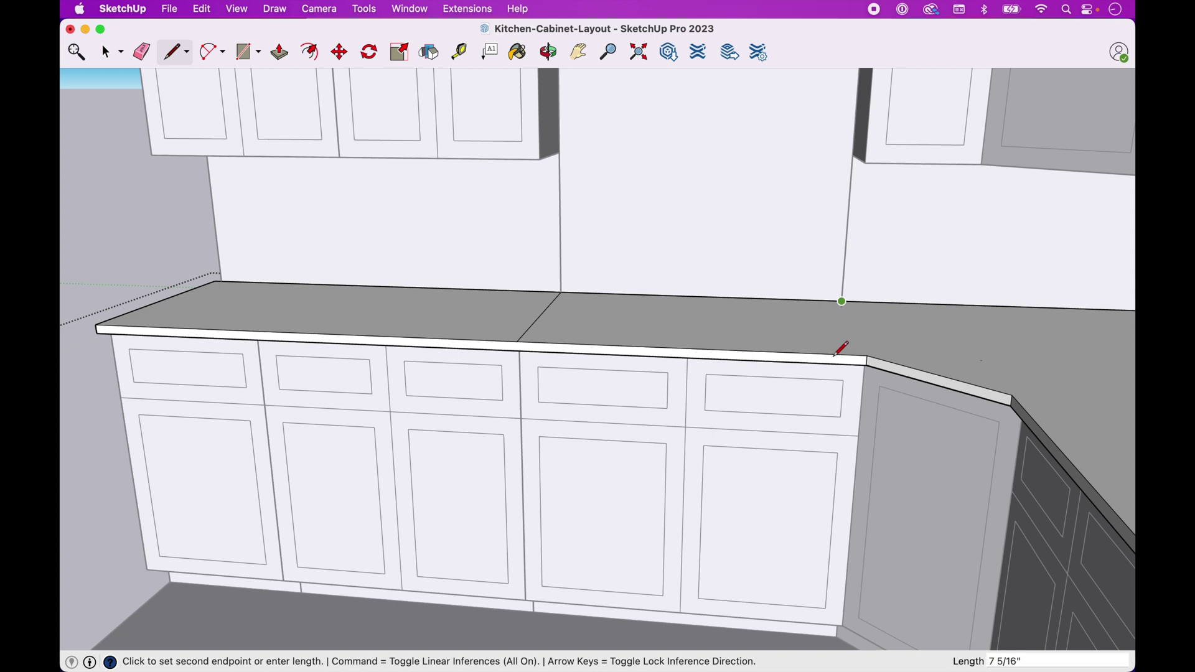
middle_click_drag(829, 341, 859, 413)
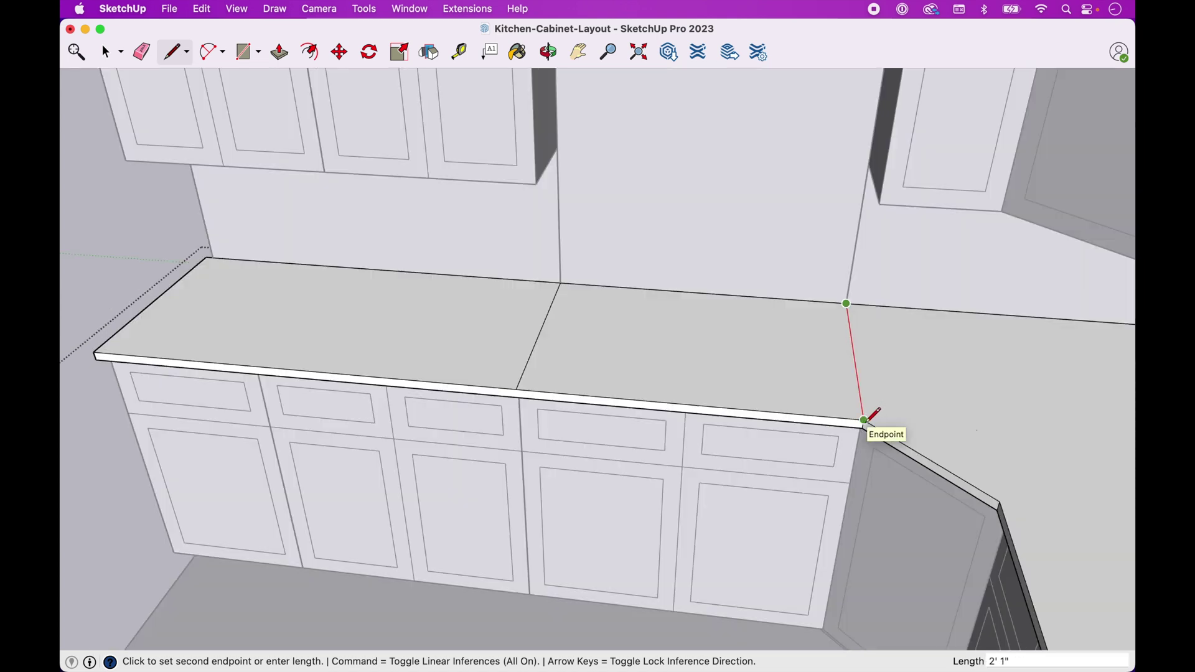
left_click(864, 420)
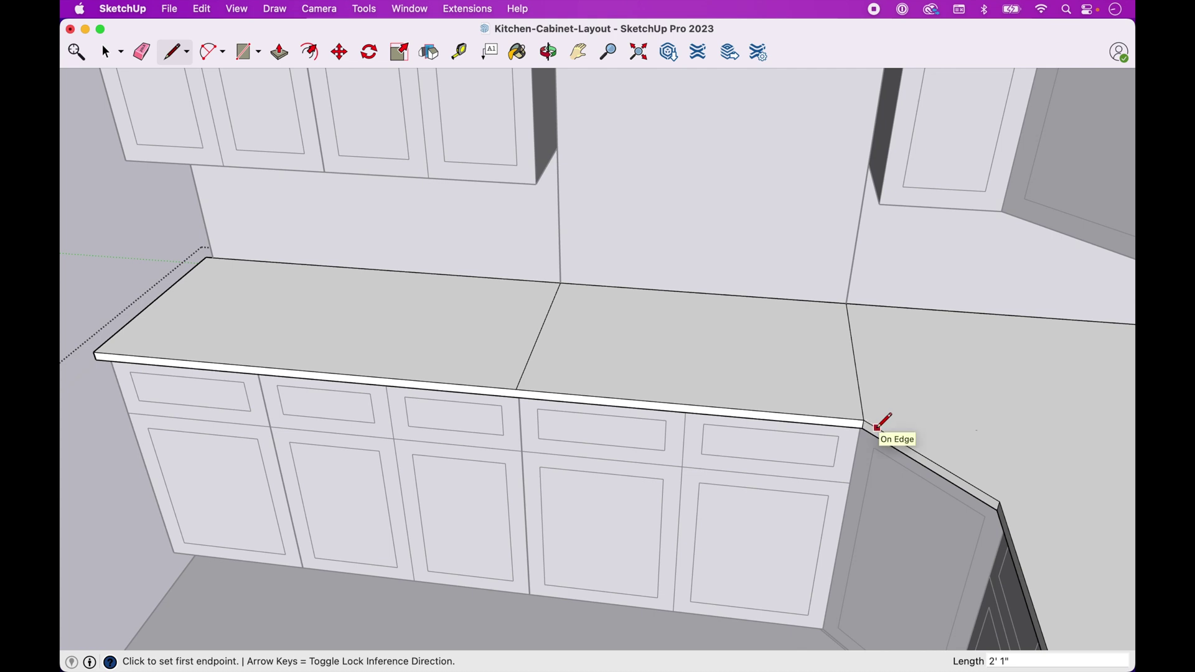
scroll(878, 427, "down", 4)
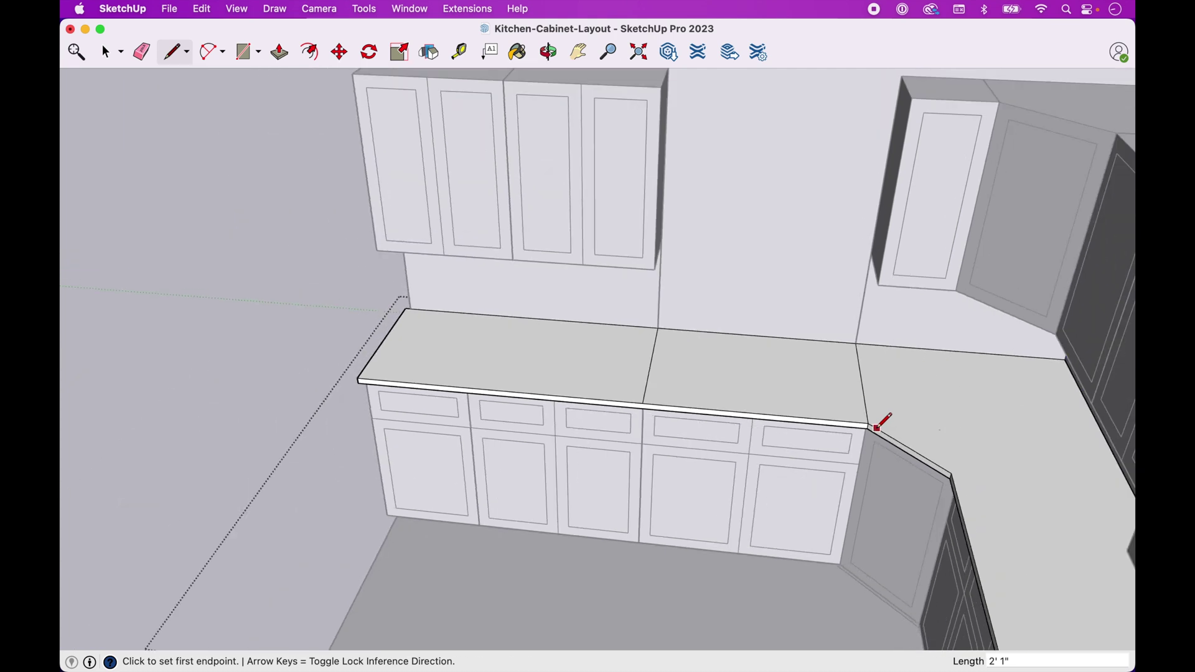
scroll(877, 427, "down", 3)
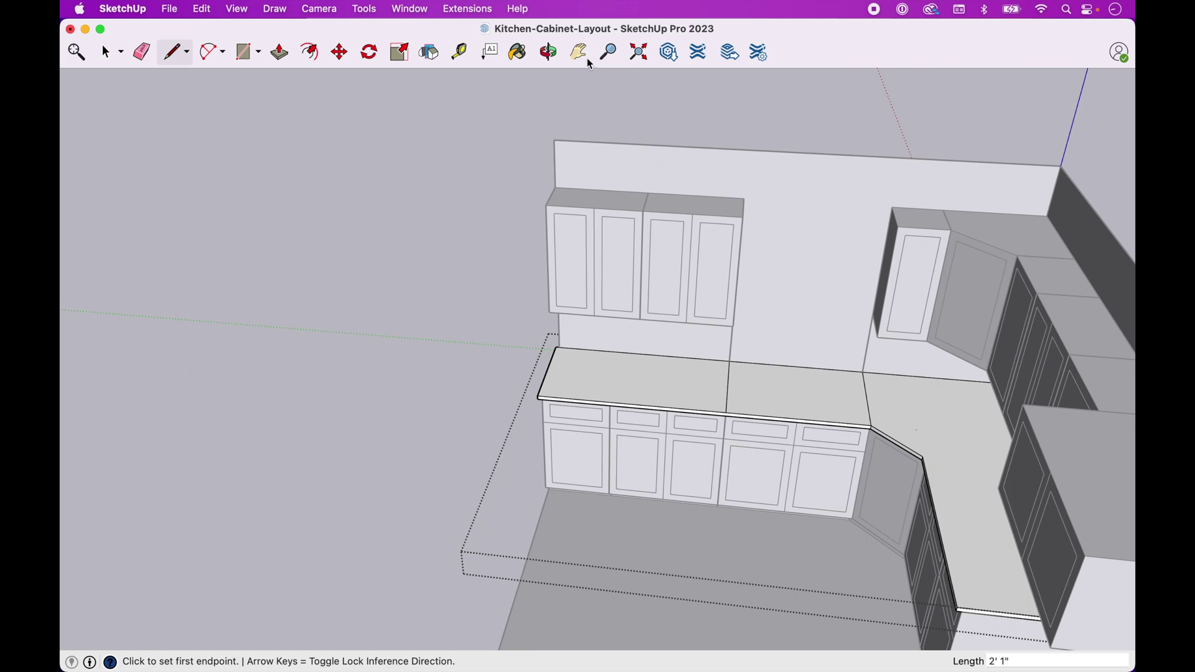
Step: Pan and orbit out to a higher view of the whole kitchen
left_click(581, 55)
left_click_drag(824, 165, 595, 29)
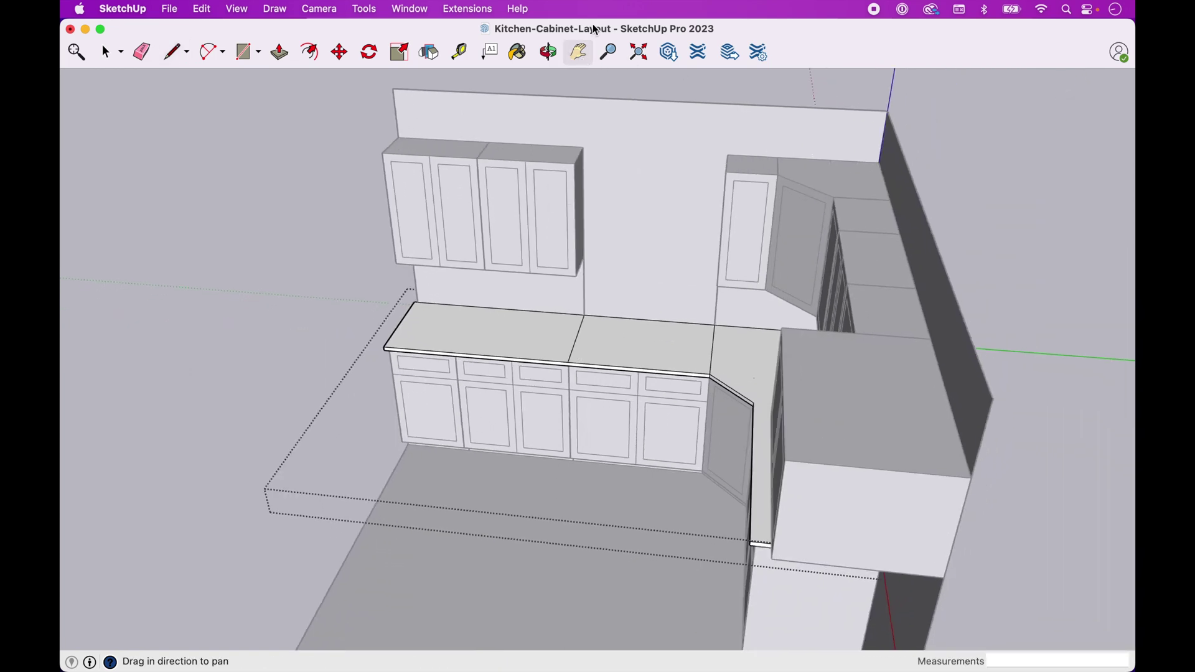
left_click(548, 53)
left_click_drag(894, 376, 987, 248)
left_click_drag(612, 497, 275, 464)
left_click(578, 52)
left_click_drag(575, 277, 782, 191)
Step: Move the countertop off to the left of the cabinets
key("m")
key("space")
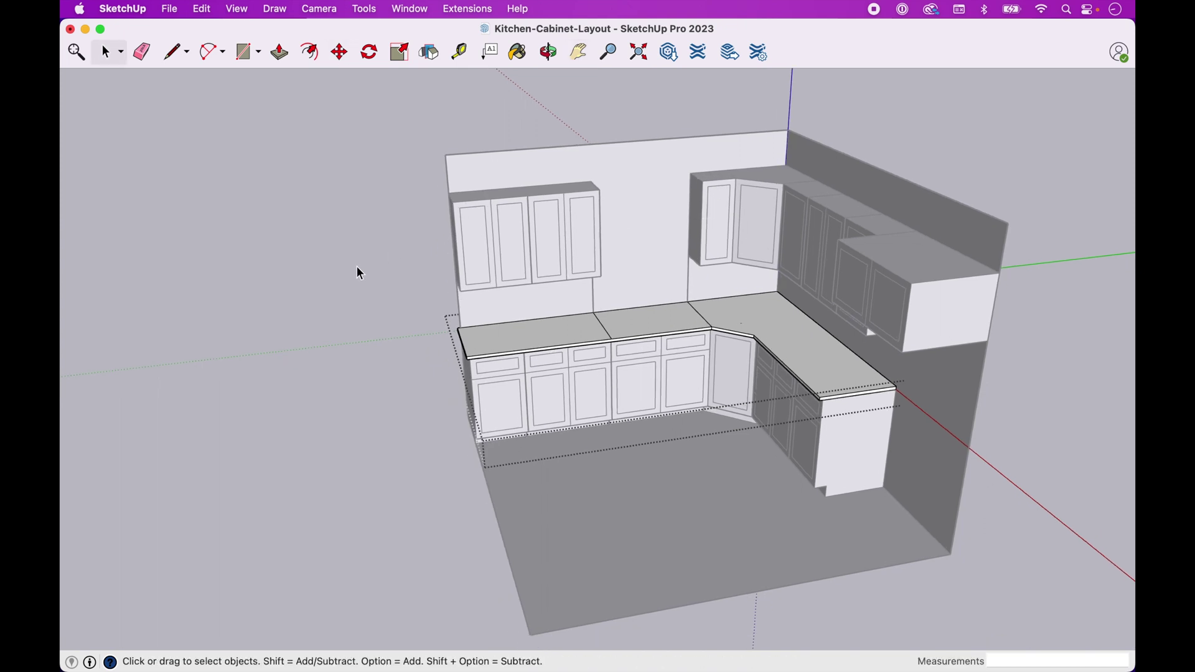
key("m")
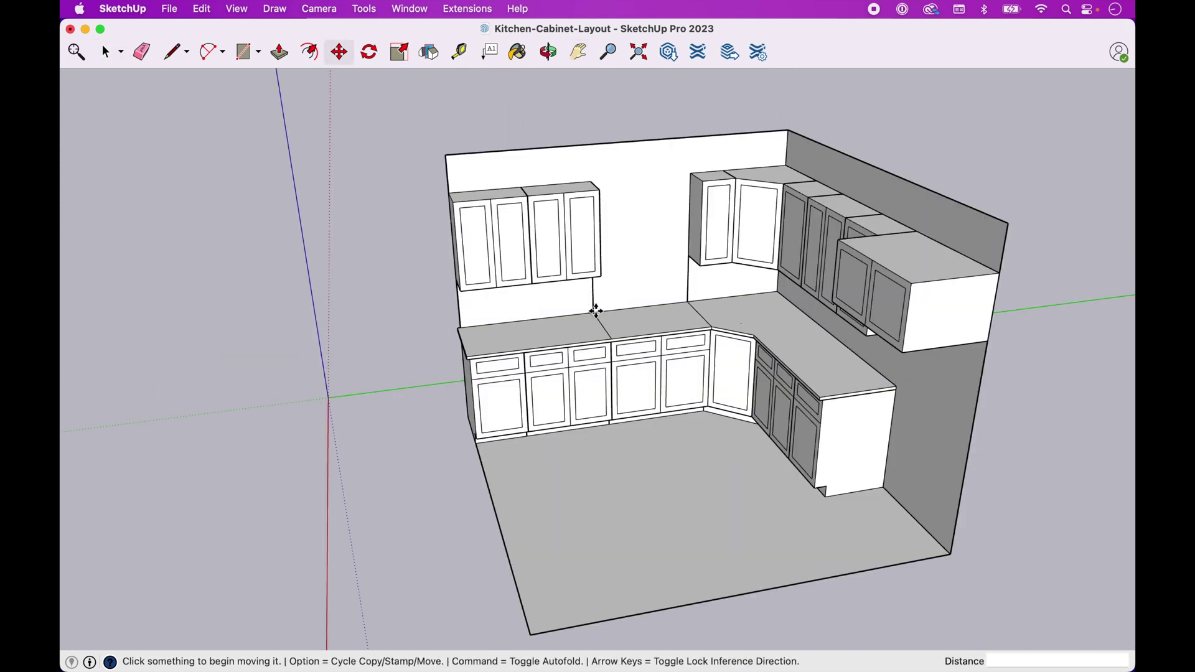
left_click(632, 327)
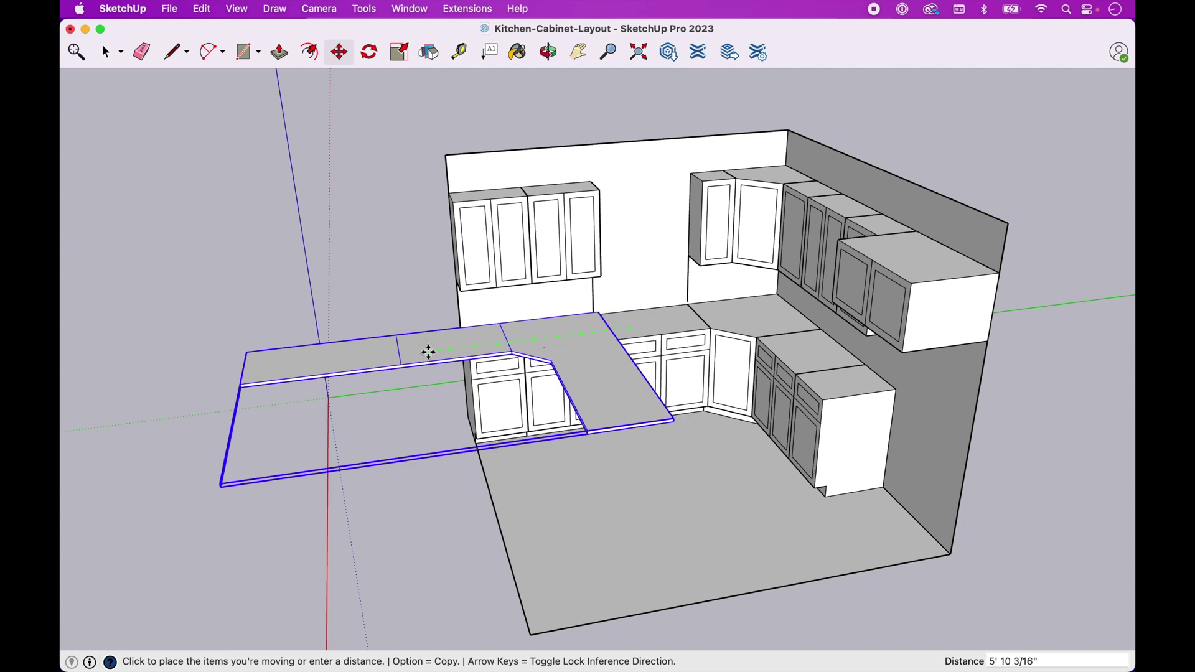
left_click(315, 368)
key("space")
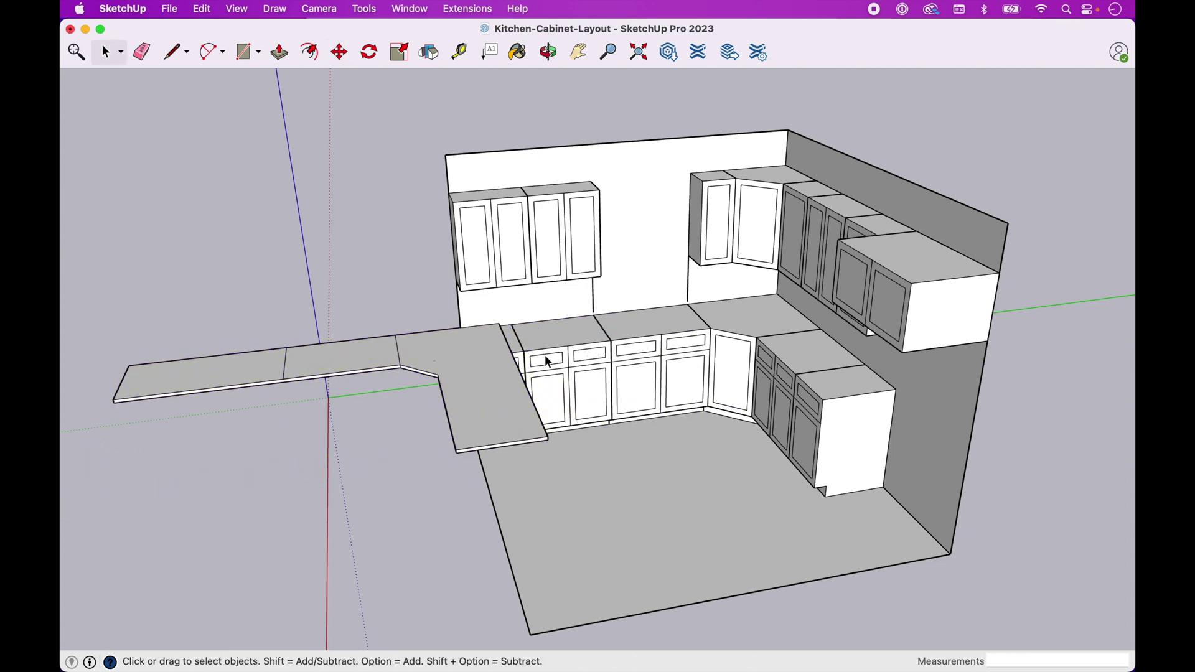
Step: Delete the top face of the sink base cabinet, then close the cabinet's editing
double_click(660, 320)
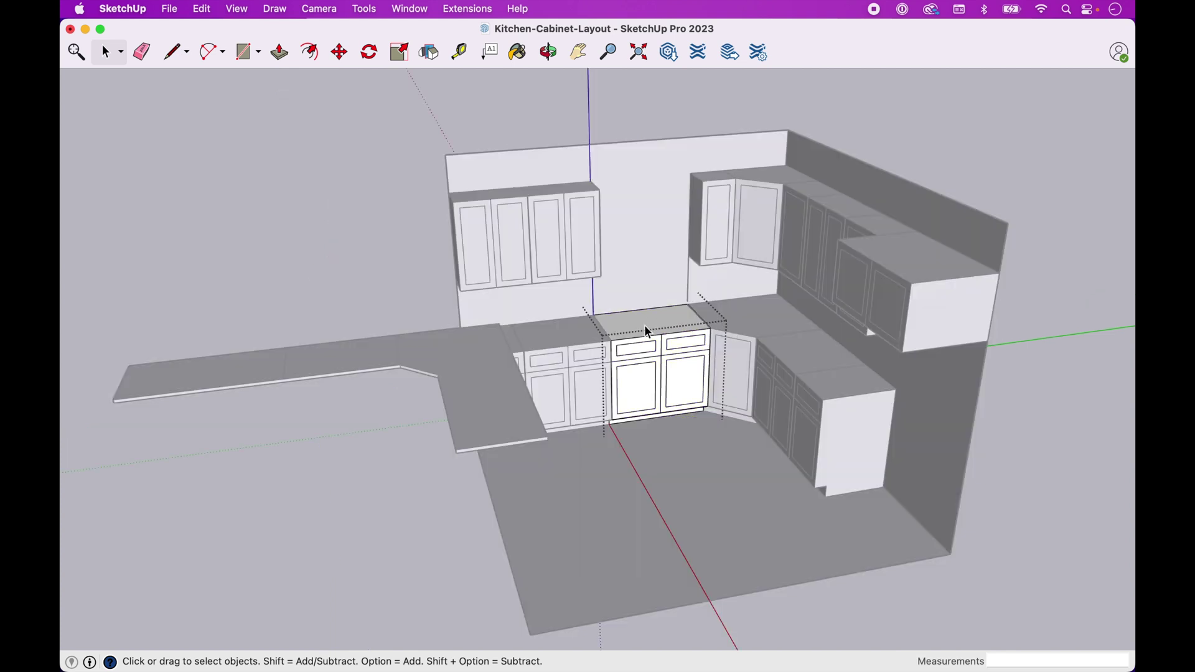
key("Delete")
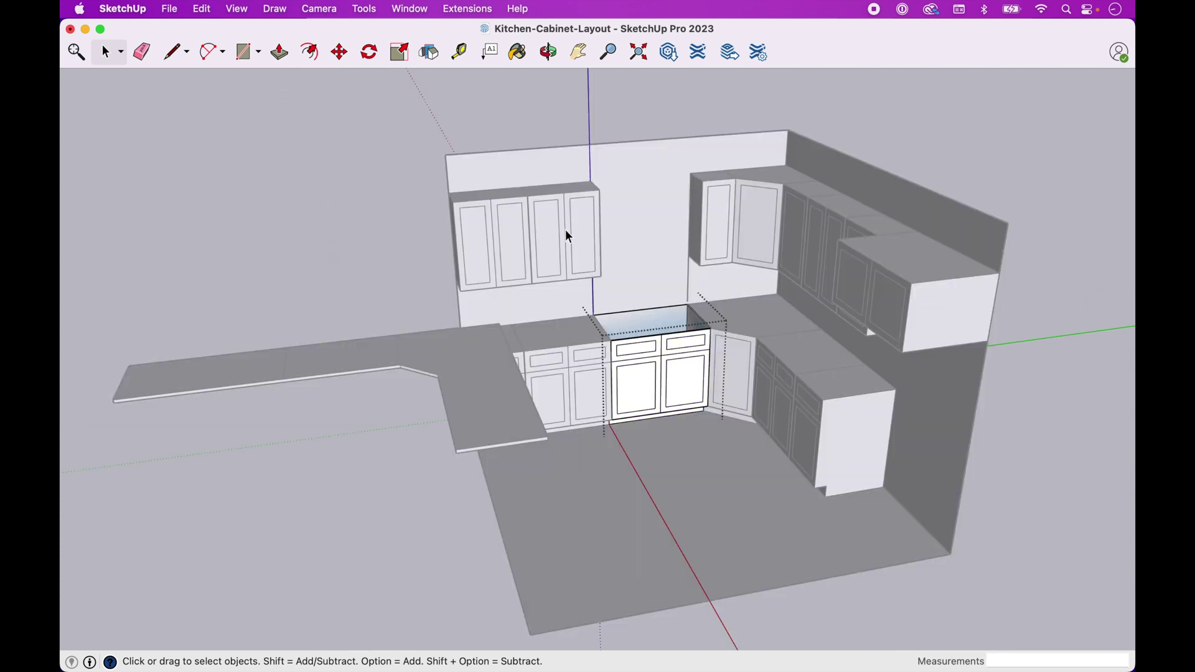
left_click(577, 54)
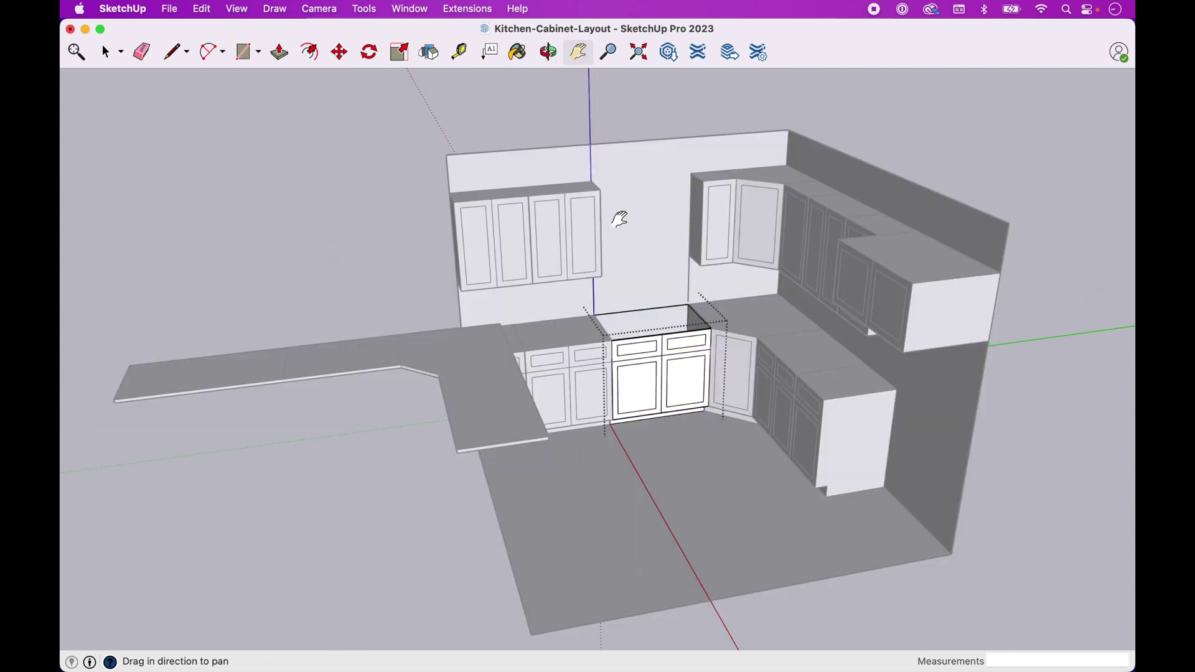
left_click_drag(619, 213, 689, 200)
left_click(548, 53)
key("space")
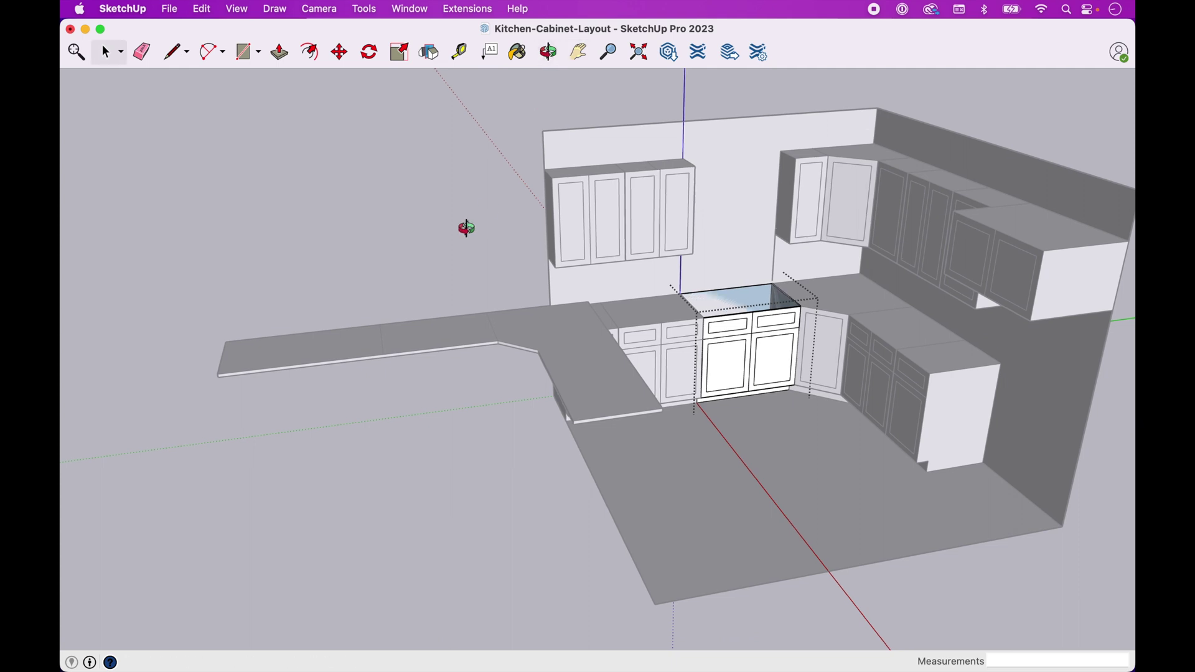
left_click(464, 226)
Step: Orbit the kitchen view slightly
left_click(578, 52)
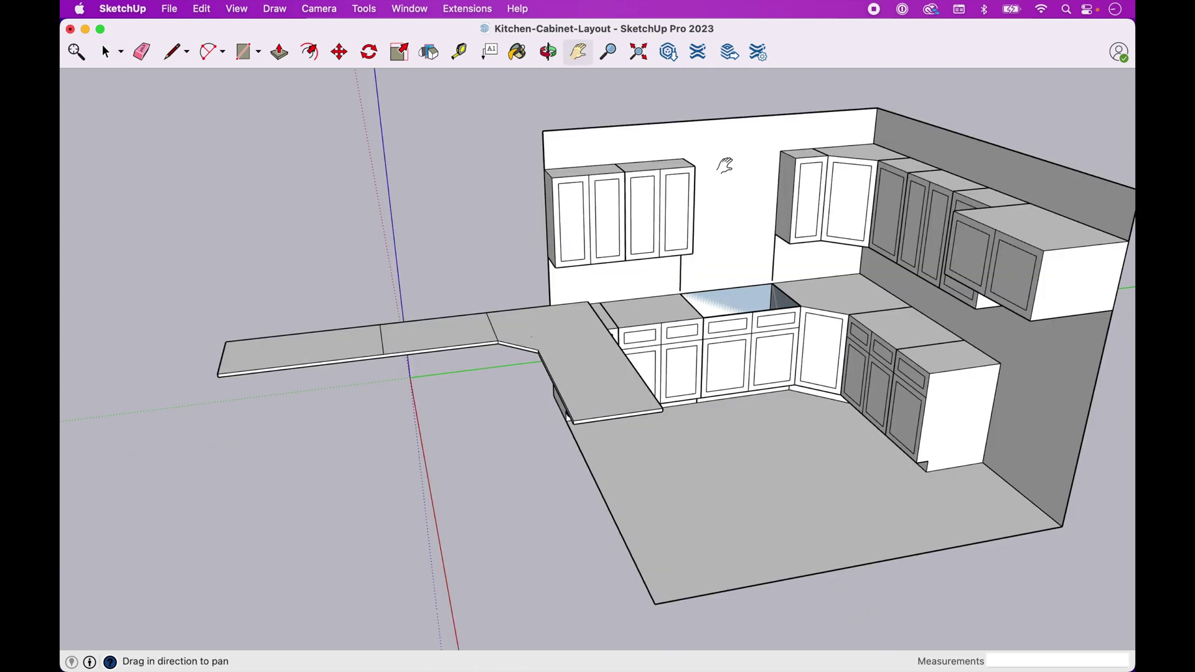
left_click(548, 52)
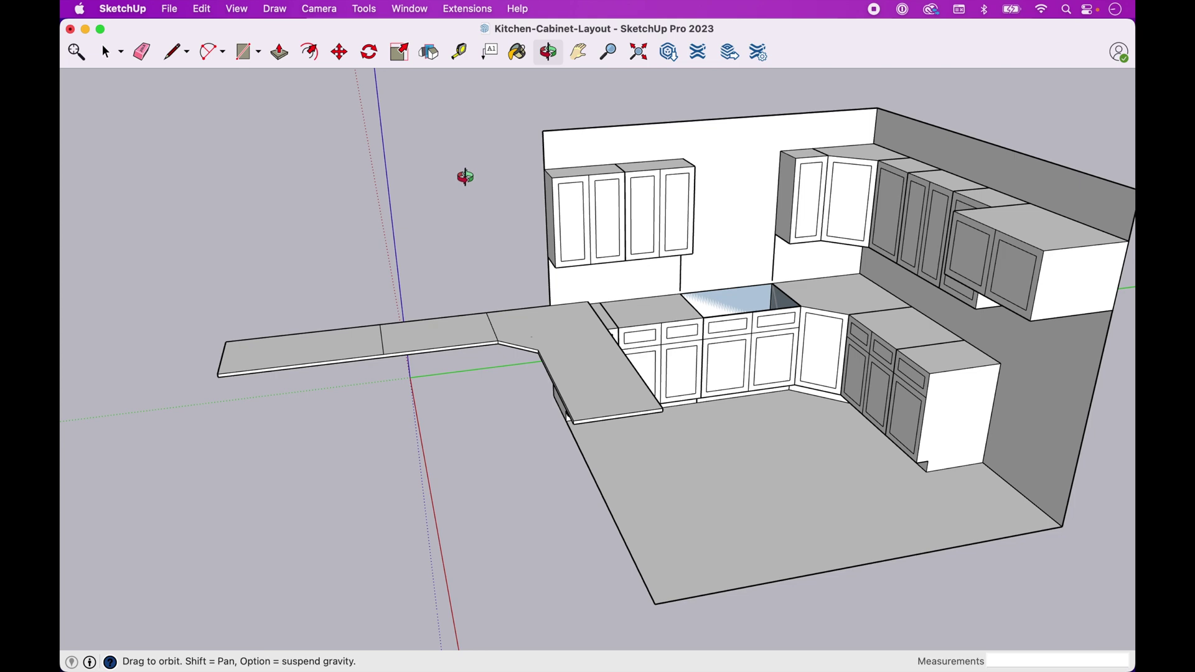
left_click_drag(462, 176, 317, 279)
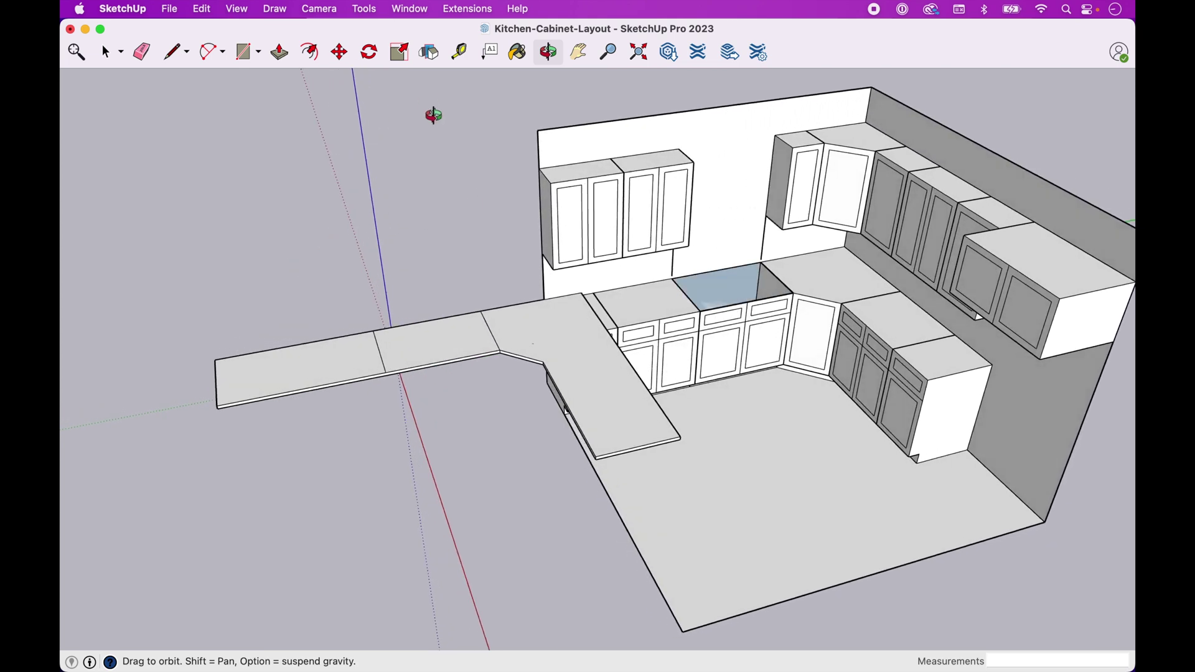
left_click(411, 10)
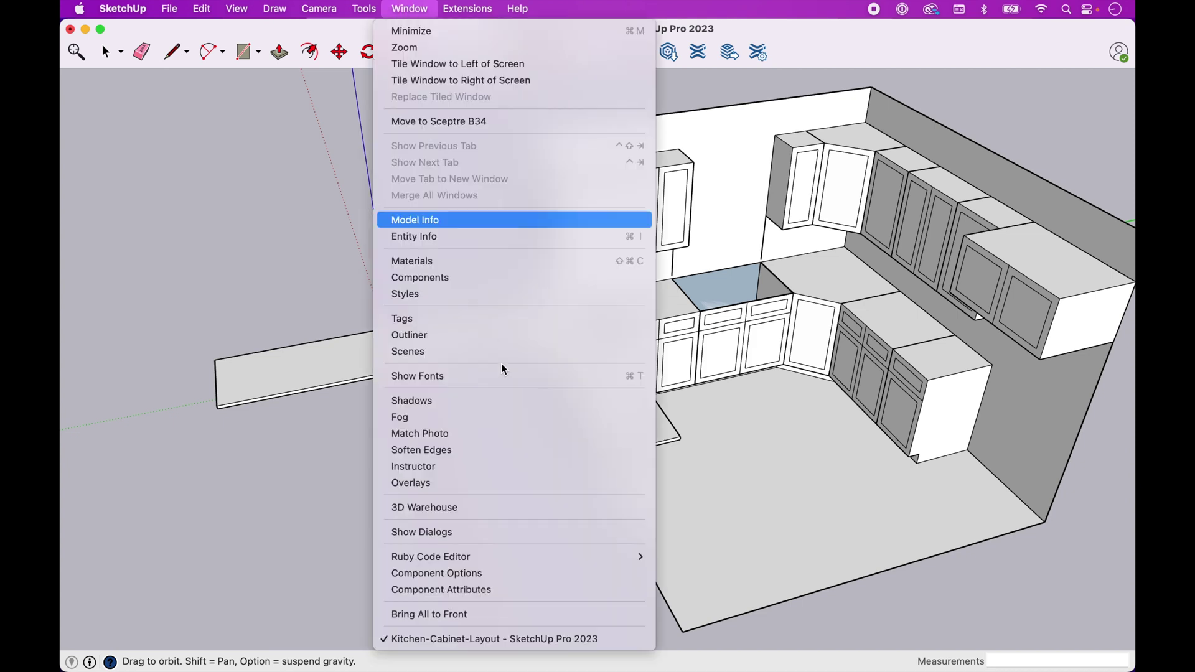
Step: Search 3D Warehouse for 'kitchen sink' and load the stainless double-bowl sink into the model
left_click(469, 509)
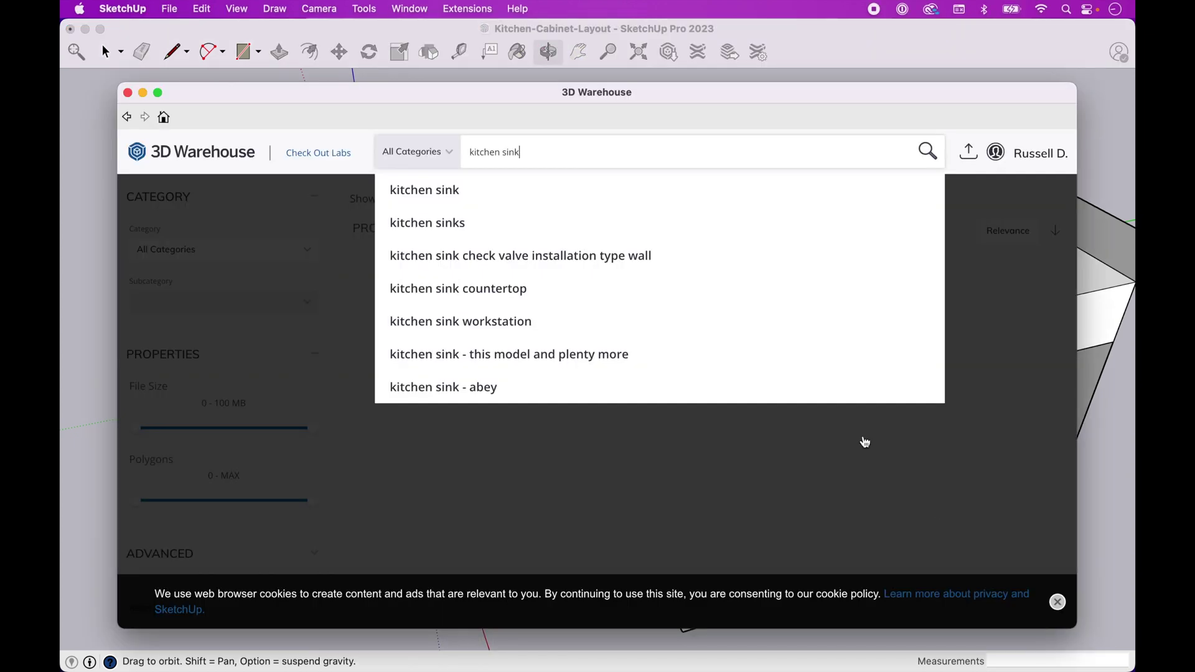
key("Return")
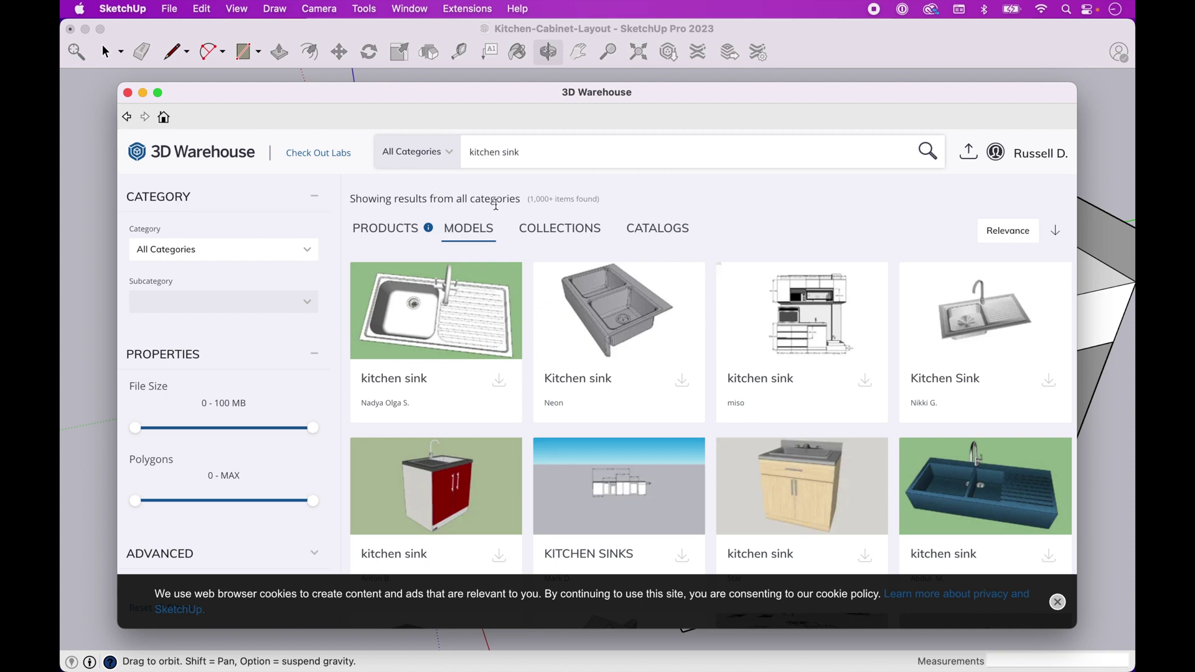
scroll(625, 328, "down", 4)
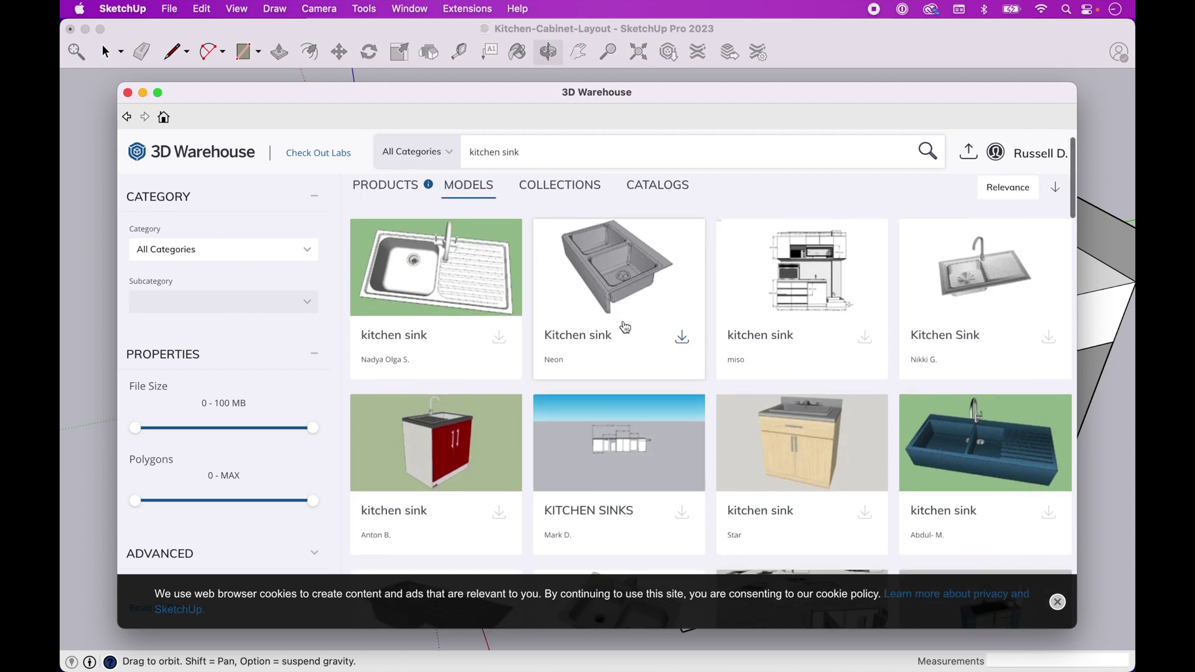
scroll(626, 328, "down", 5)
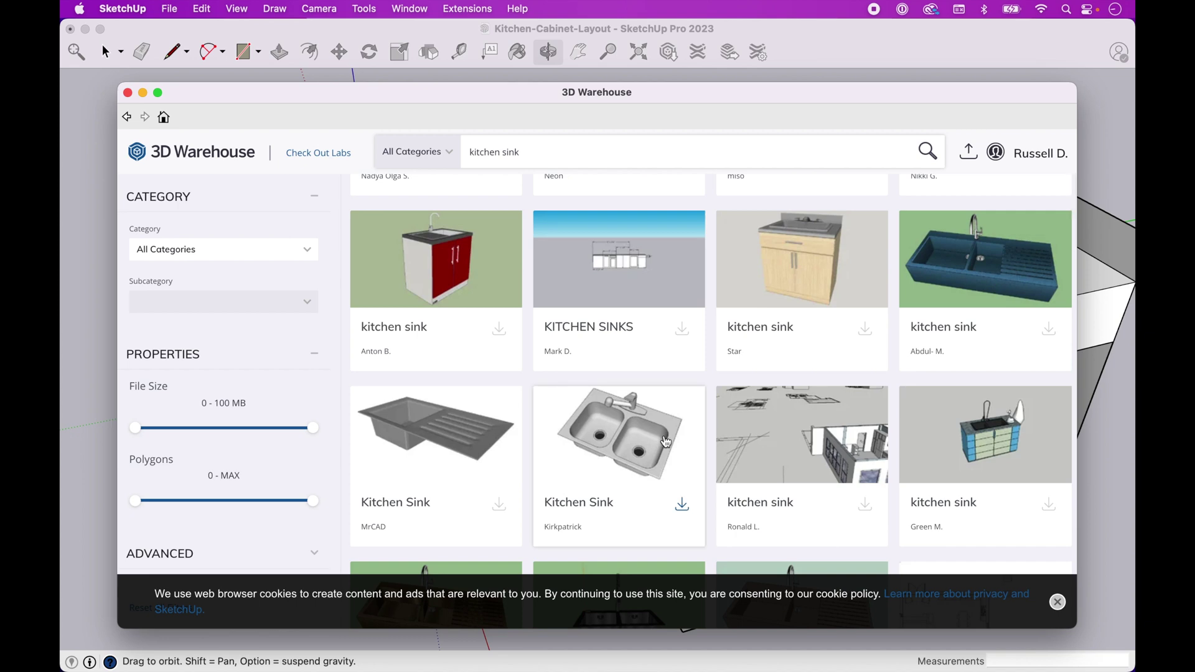
left_click(683, 505)
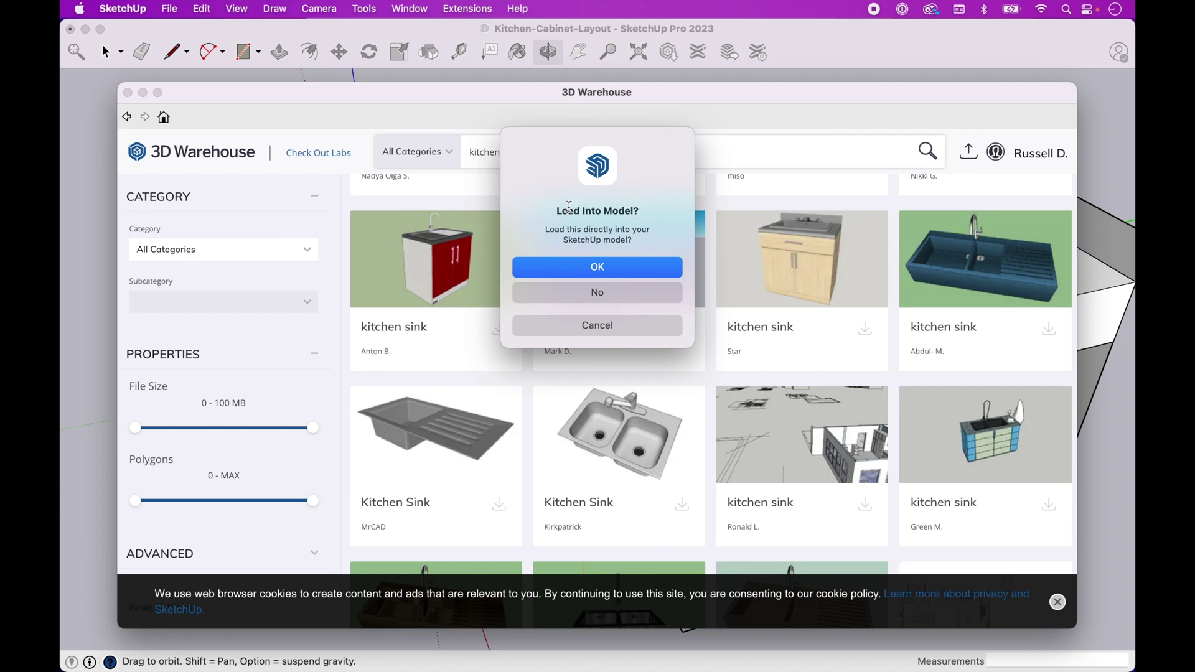
left_click(598, 266)
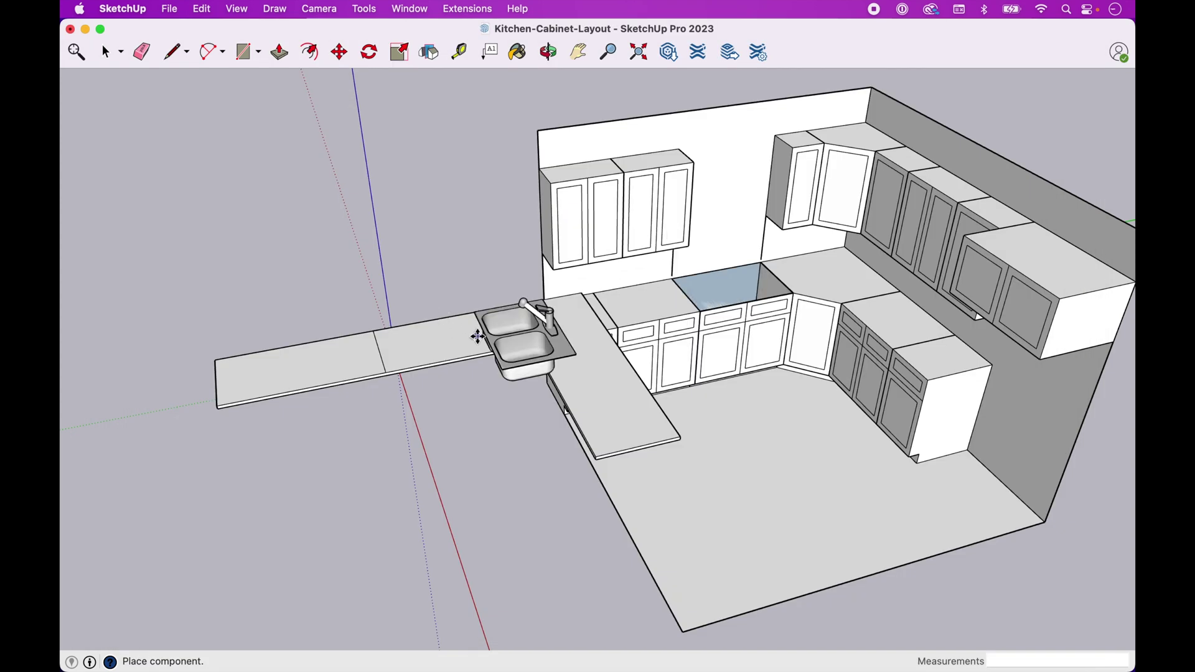
Step: Place the sink on the countertop, shift it left and rotate it 90° to face front
left_click(444, 342)
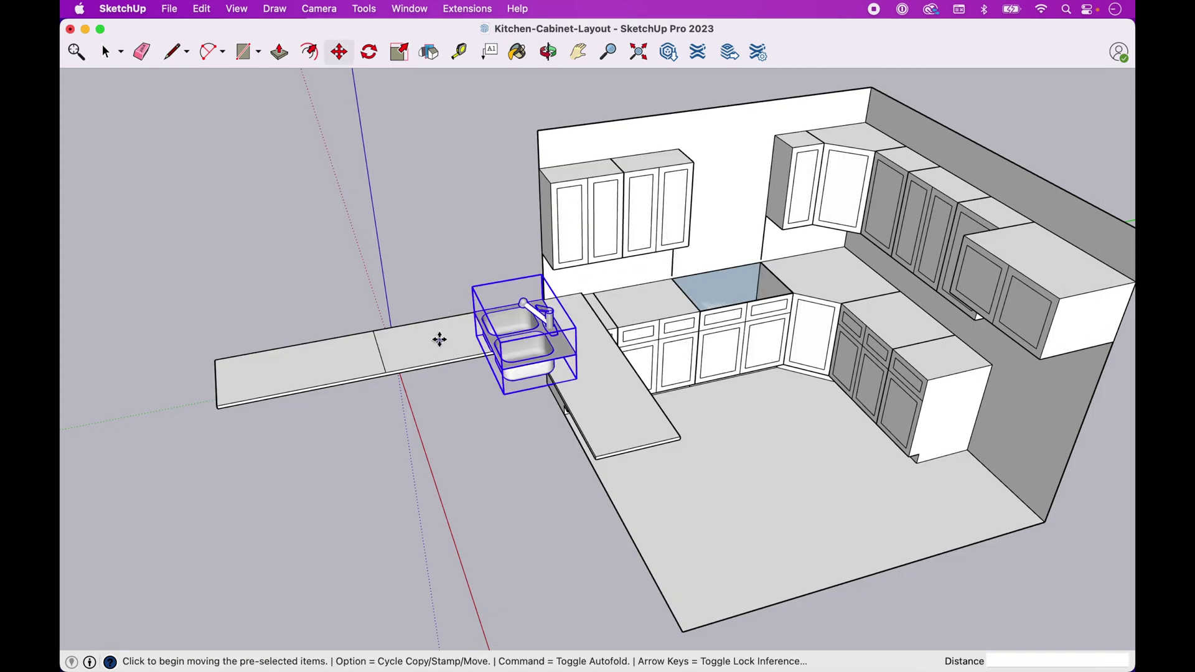
left_click(494, 339)
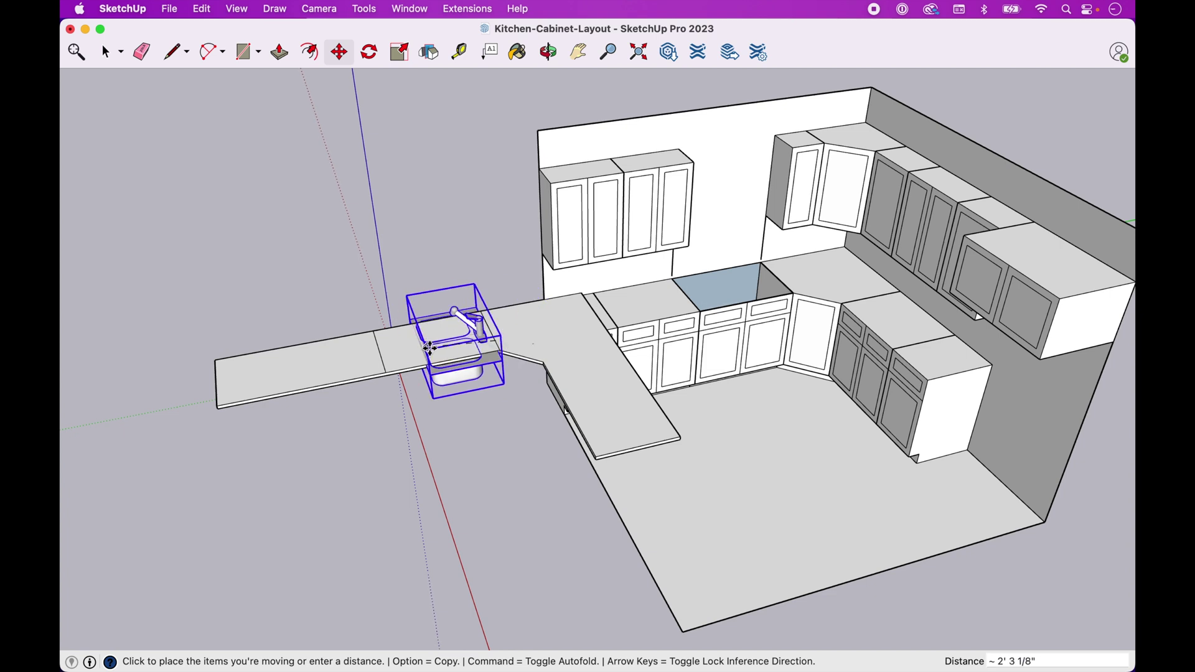
left_click(431, 351)
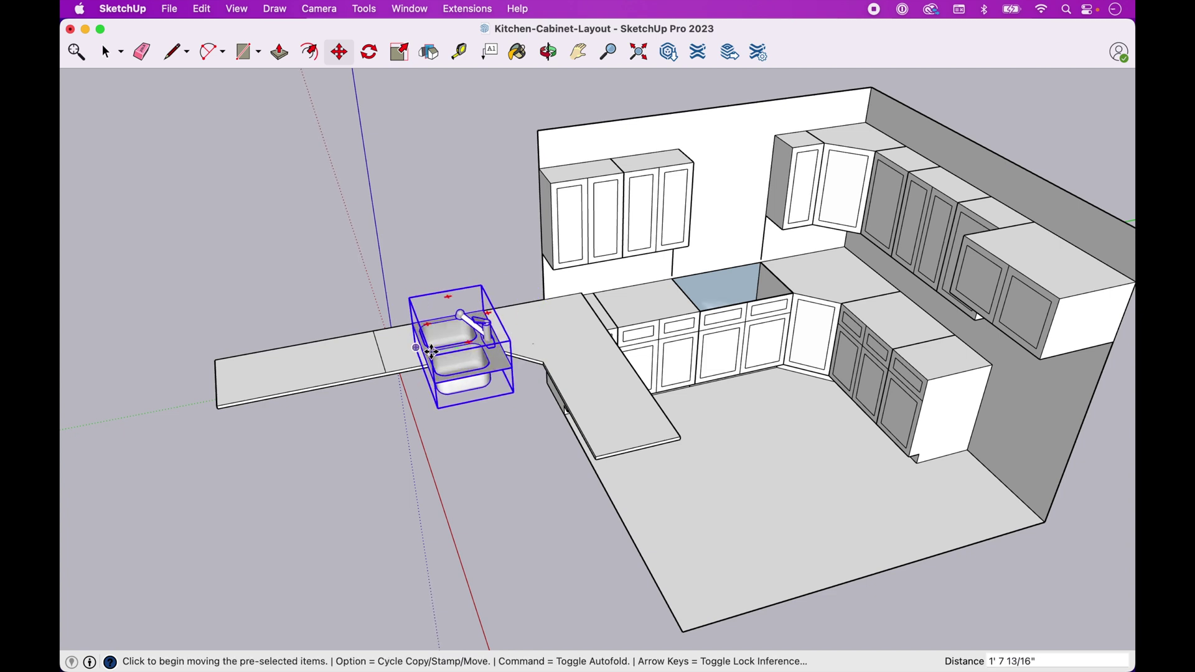
left_click(449, 298)
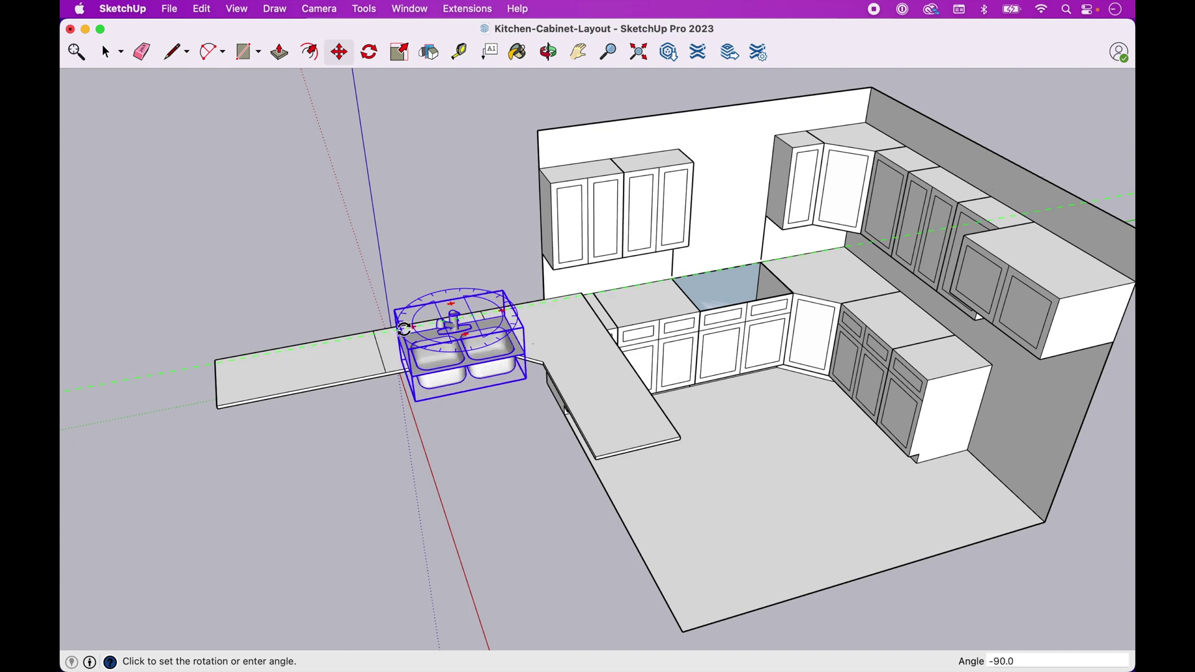
left_click(404, 329)
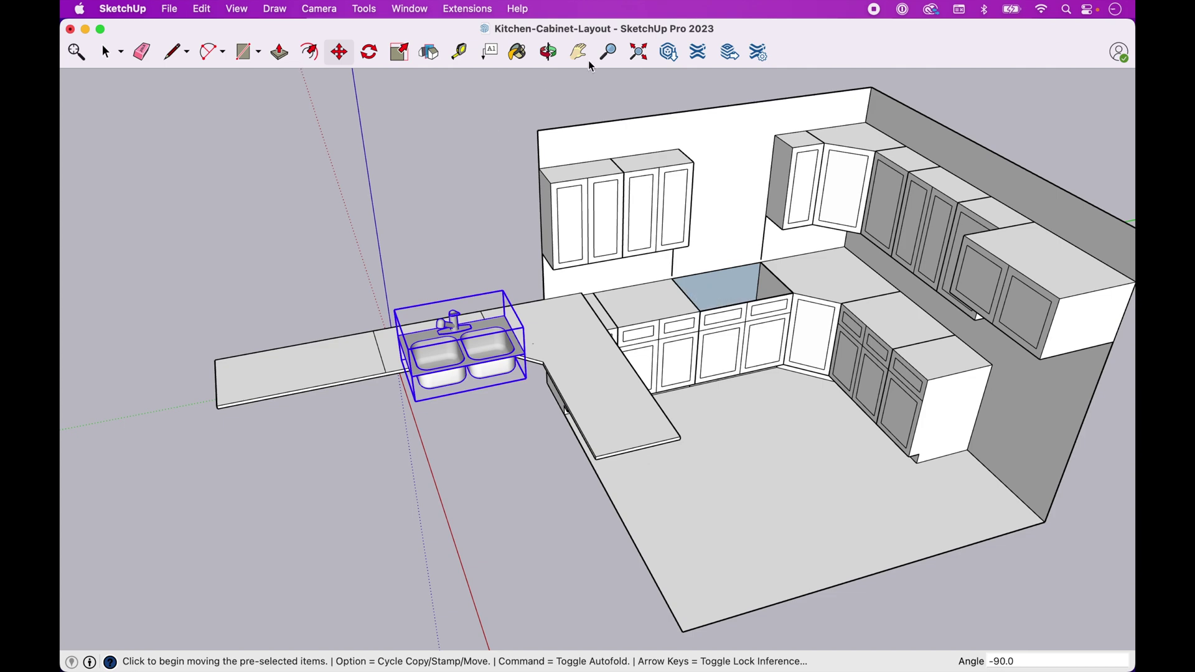
Step: Orbit toward the sink and zoom in on it
left_click(550, 51)
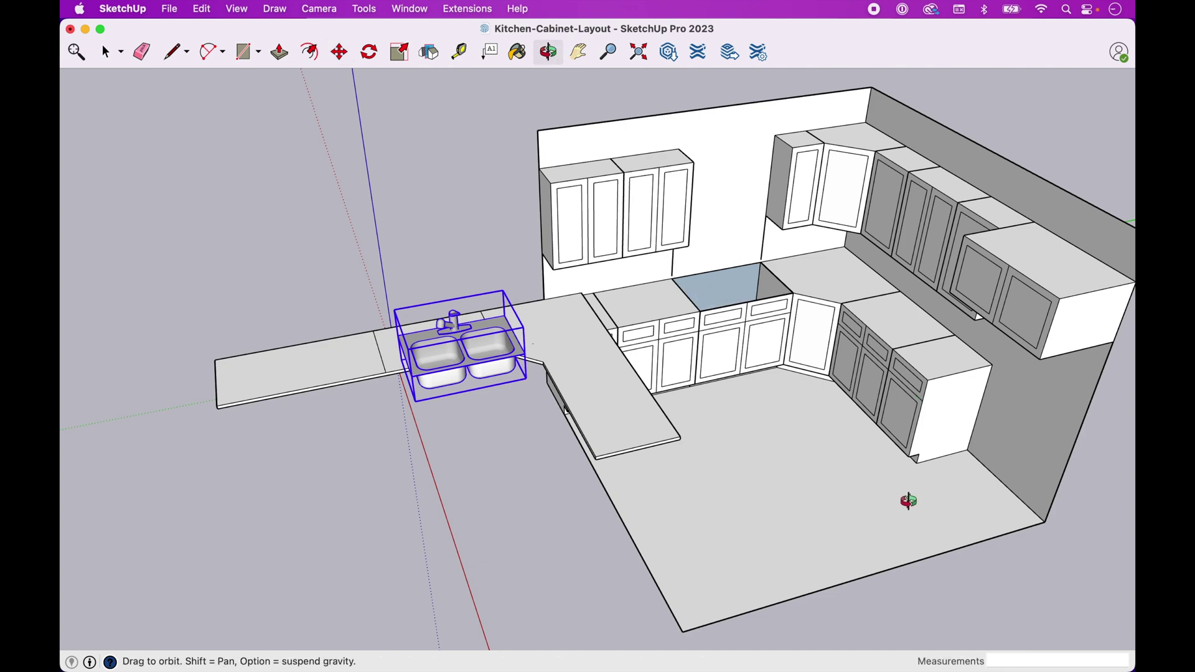
left_click_drag(907, 498, 954, 363)
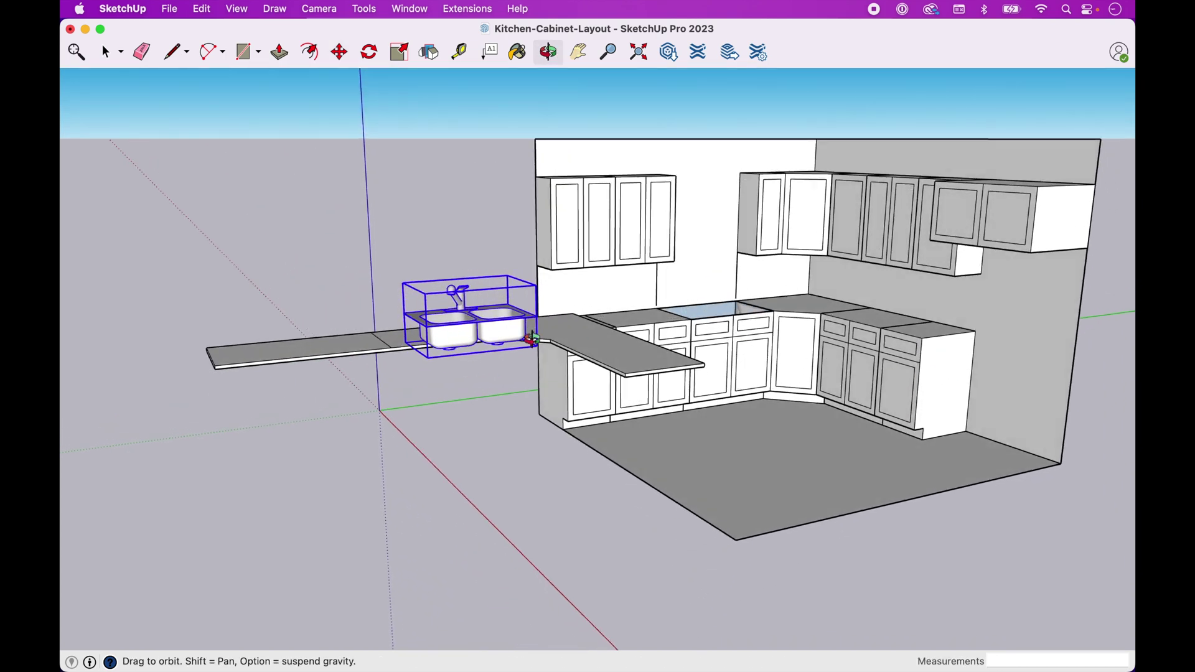
left_click_drag(461, 310, 460, 309)
scroll(460, 309, "up", 3)
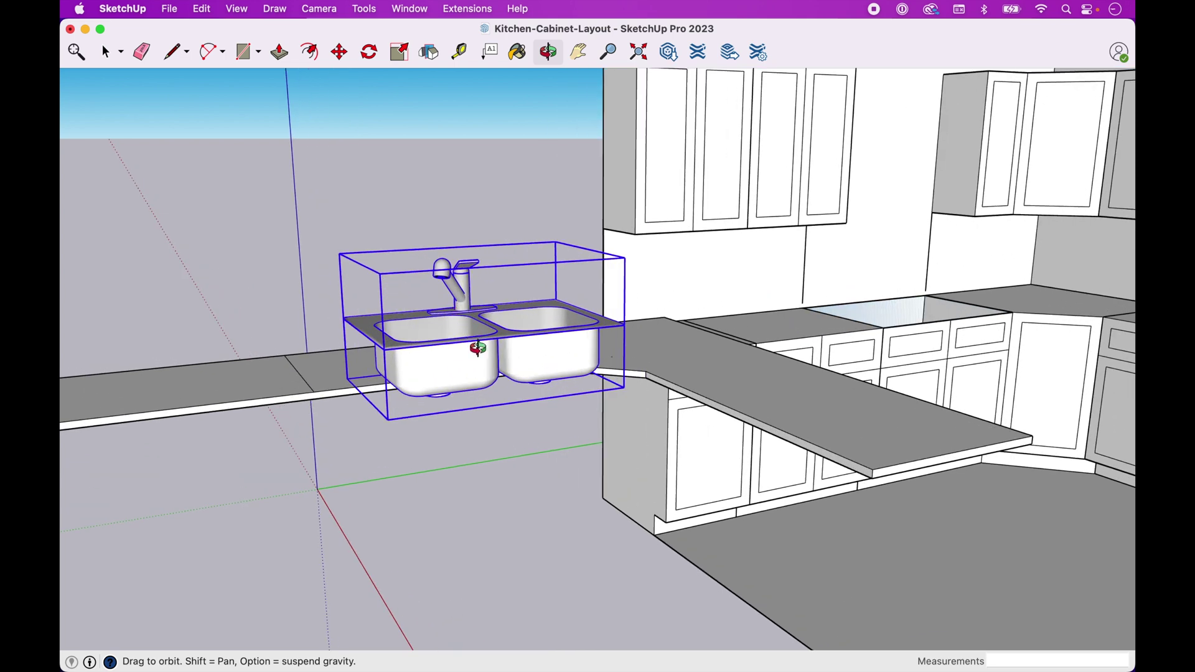
Step: Reposition the sink slightly along the counter using the green axis lock
key("m")
left_click(481, 316)
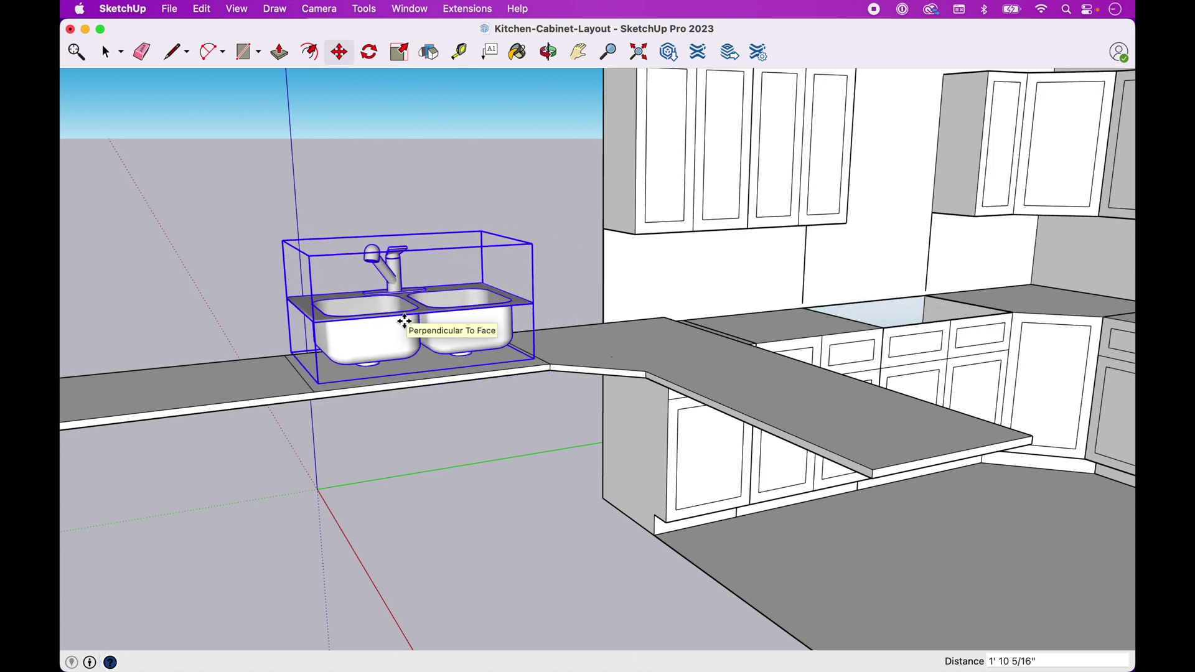
left_click(404, 321)
key("Left")
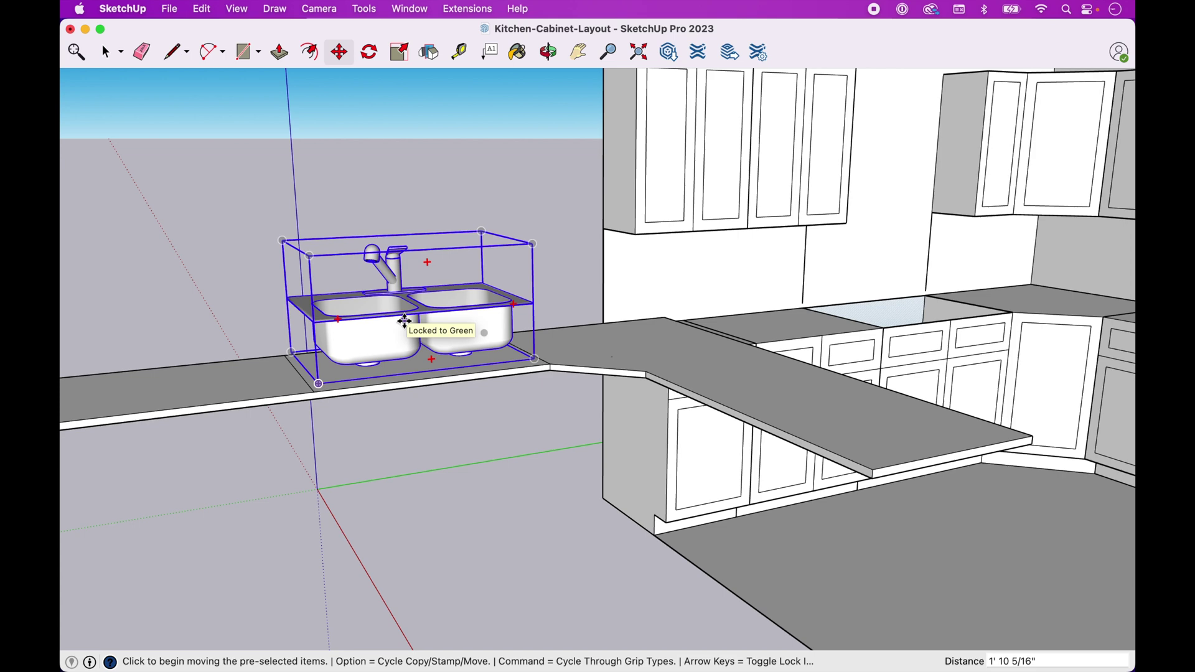
left_click(405, 323)
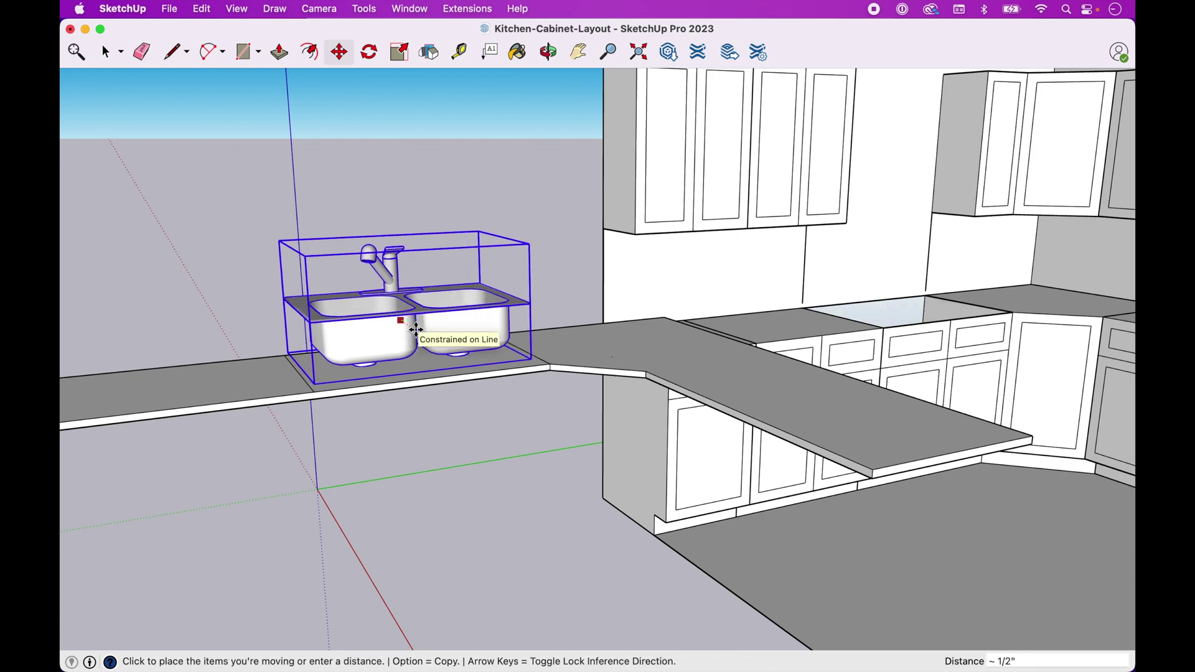
left_click(415, 330)
Step: Lower the sink straight down along the blue axis into the countertop
key("Up")
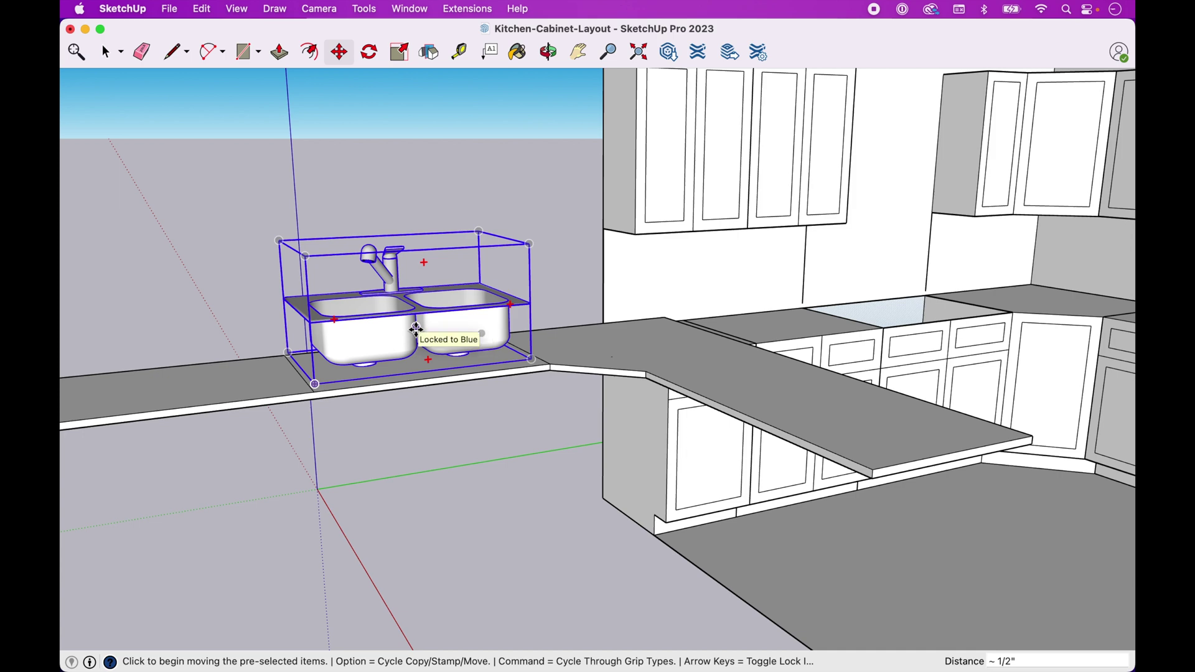
left_click(416, 330)
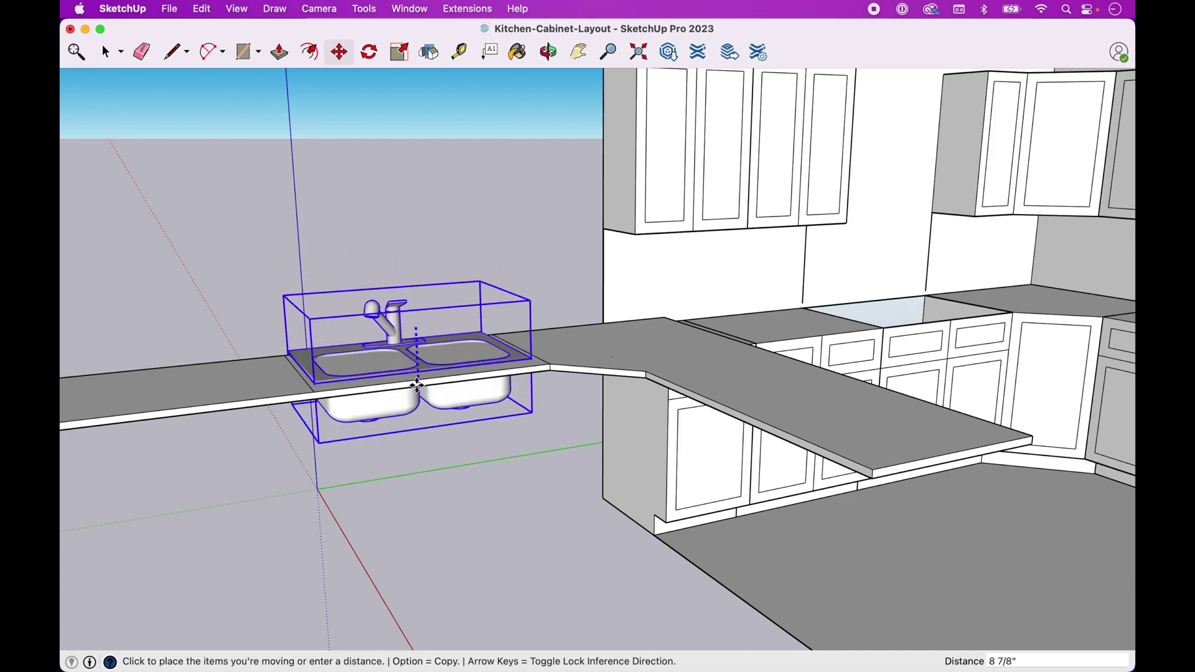
left_click(416, 361)
scroll(417, 361, "up", 4)
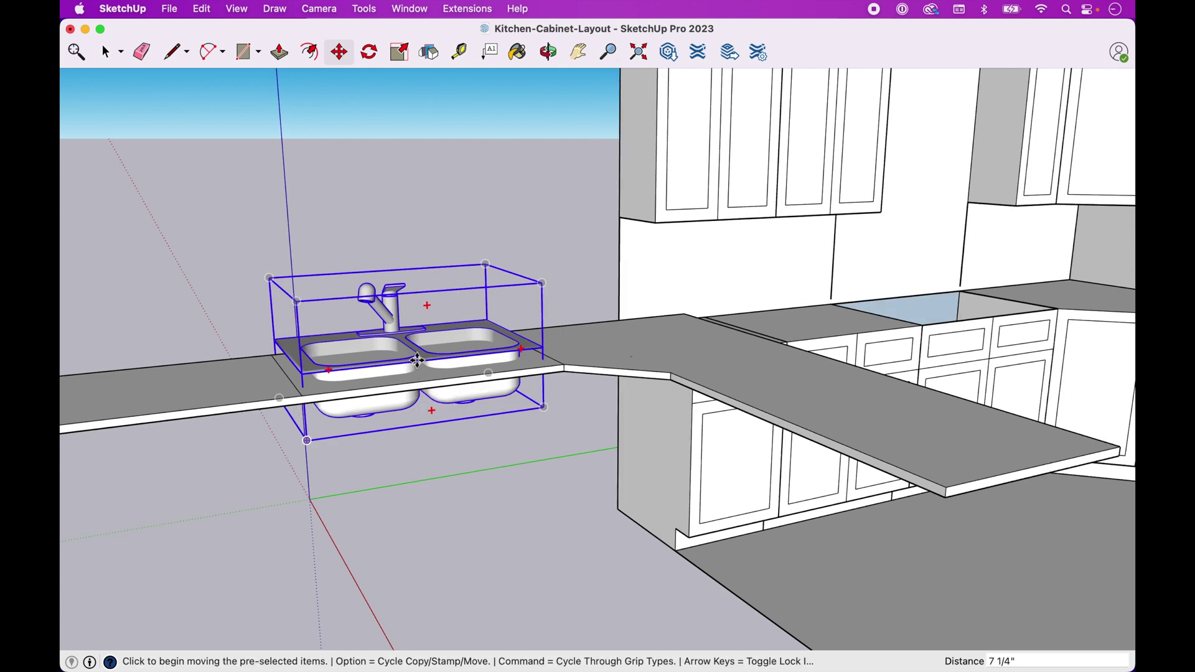
scroll(347, 373, "up", 2)
scroll(347, 374, "up", 3)
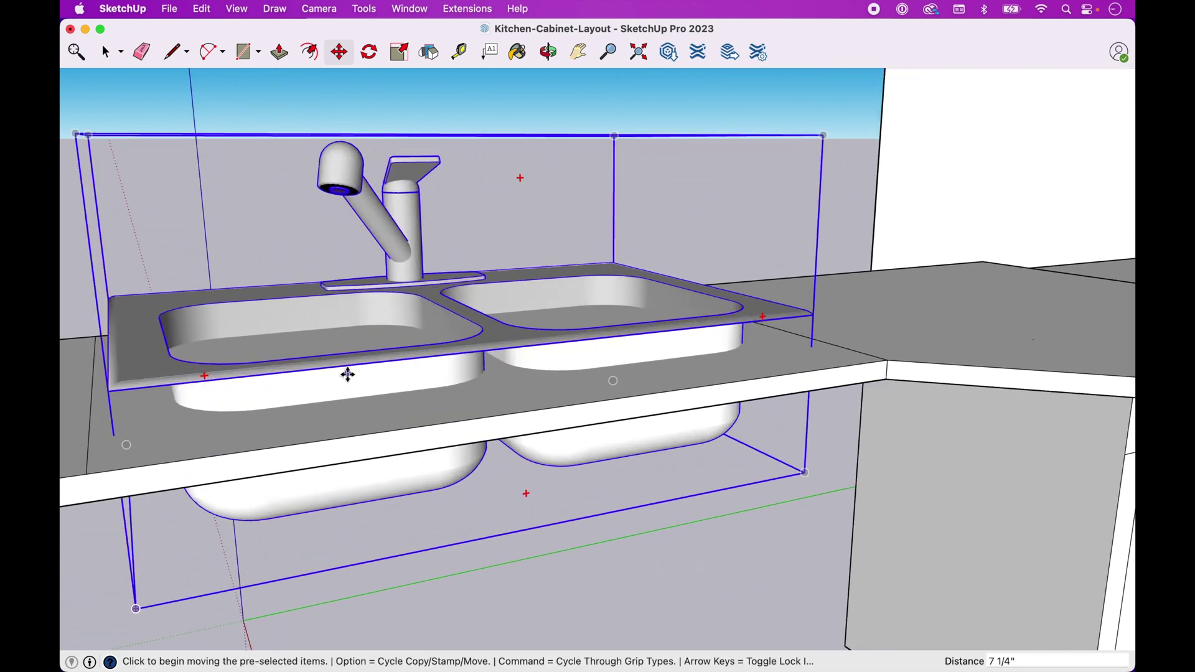
Step: Drop the sink 1 11/16" lower and slide it along the red axis into its final spot
left_click(515, 357)
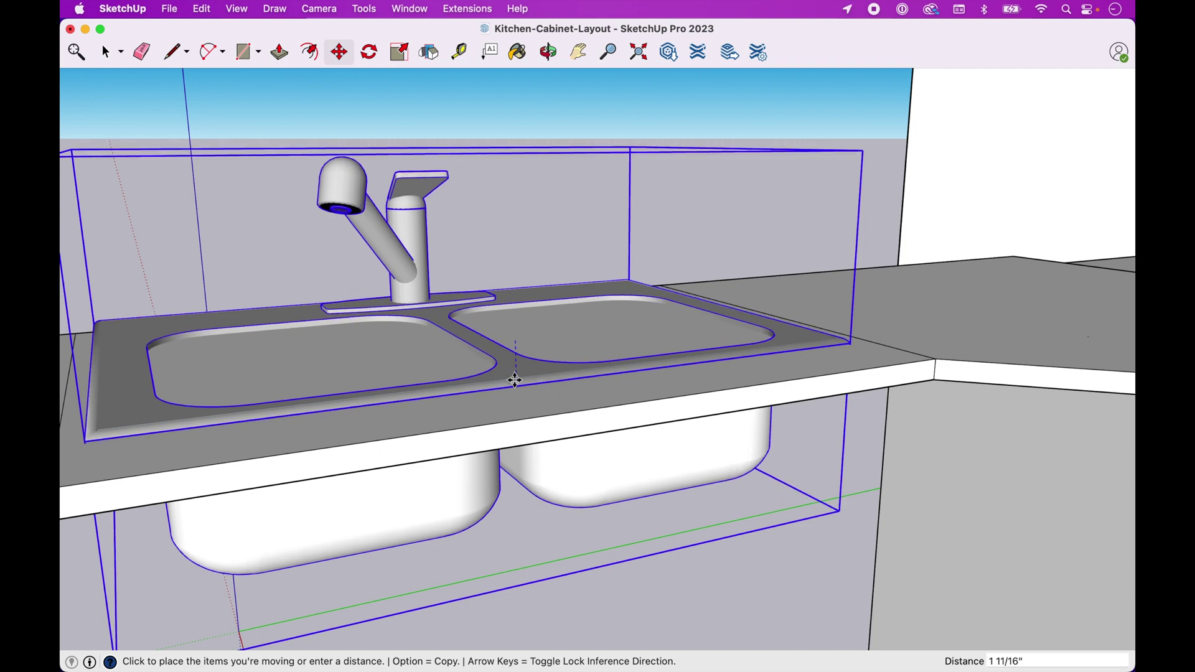
left_click(515, 380)
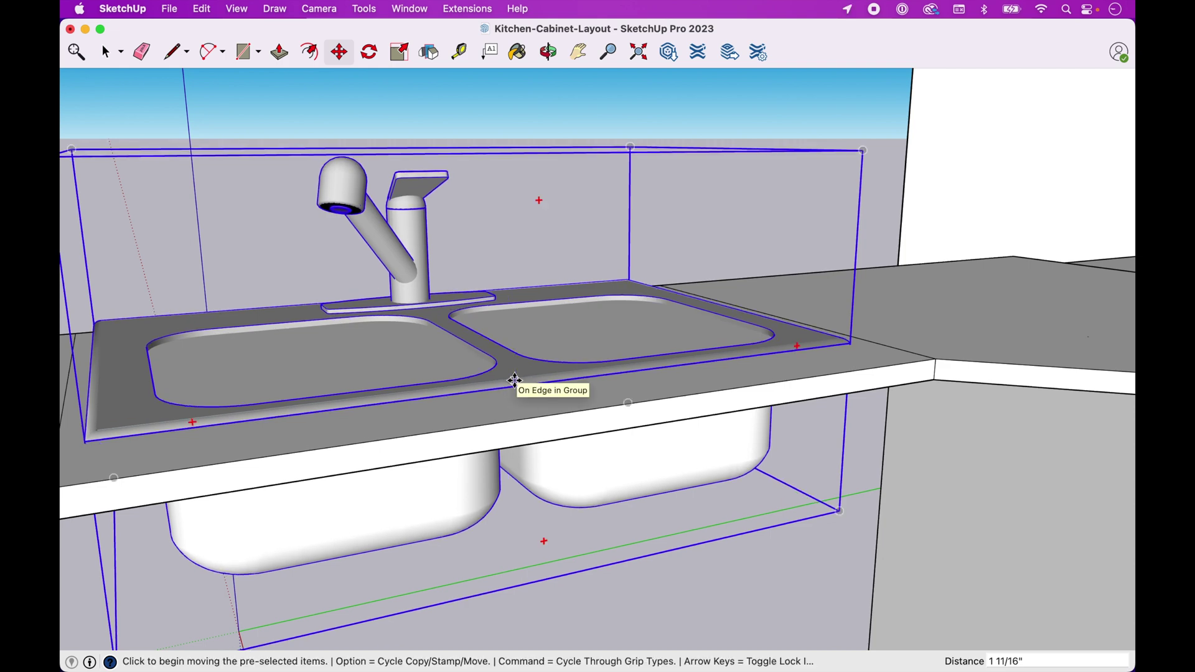
key("Right")
scroll(515, 380, "down", 3)
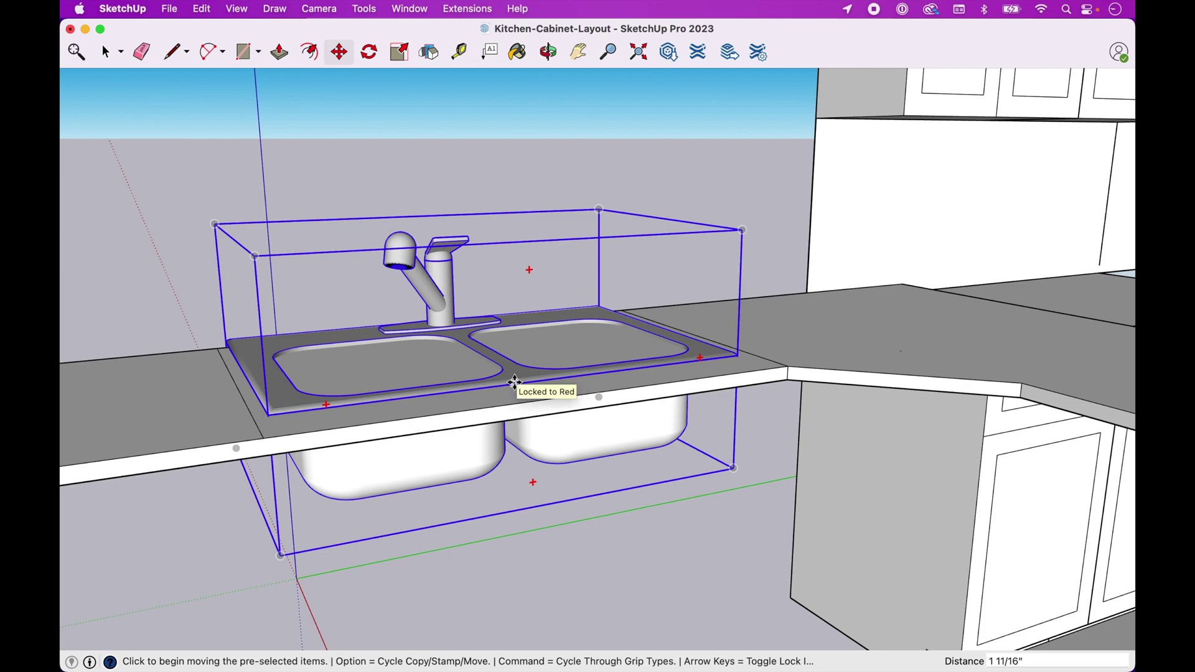
left_click(515, 382)
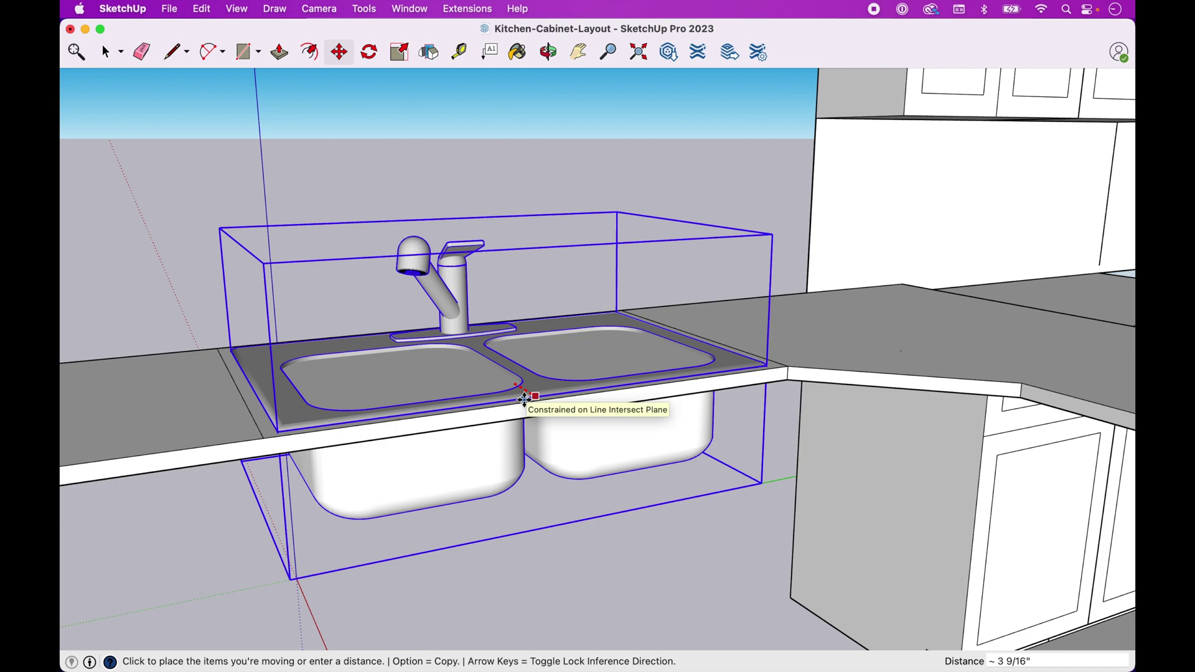
left_click(525, 398)
Step: Orbit to look down on the sink and check its rim on the countertop
left_click(547, 52)
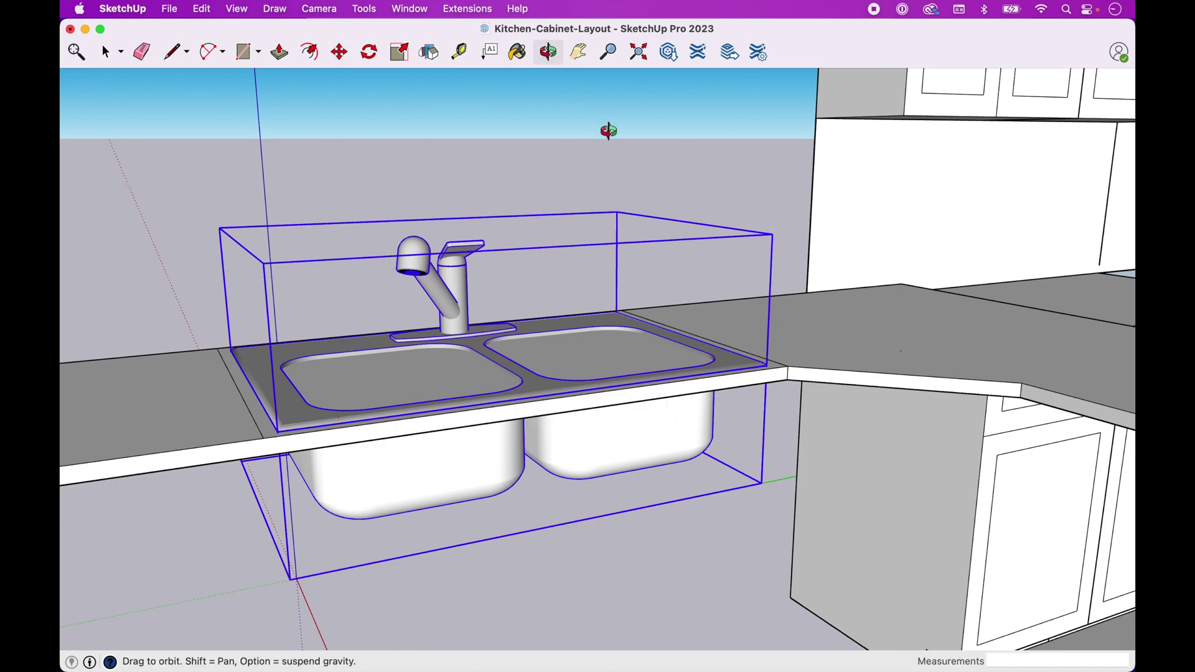
left_click_drag(608, 128, 707, 191)
key("shift")
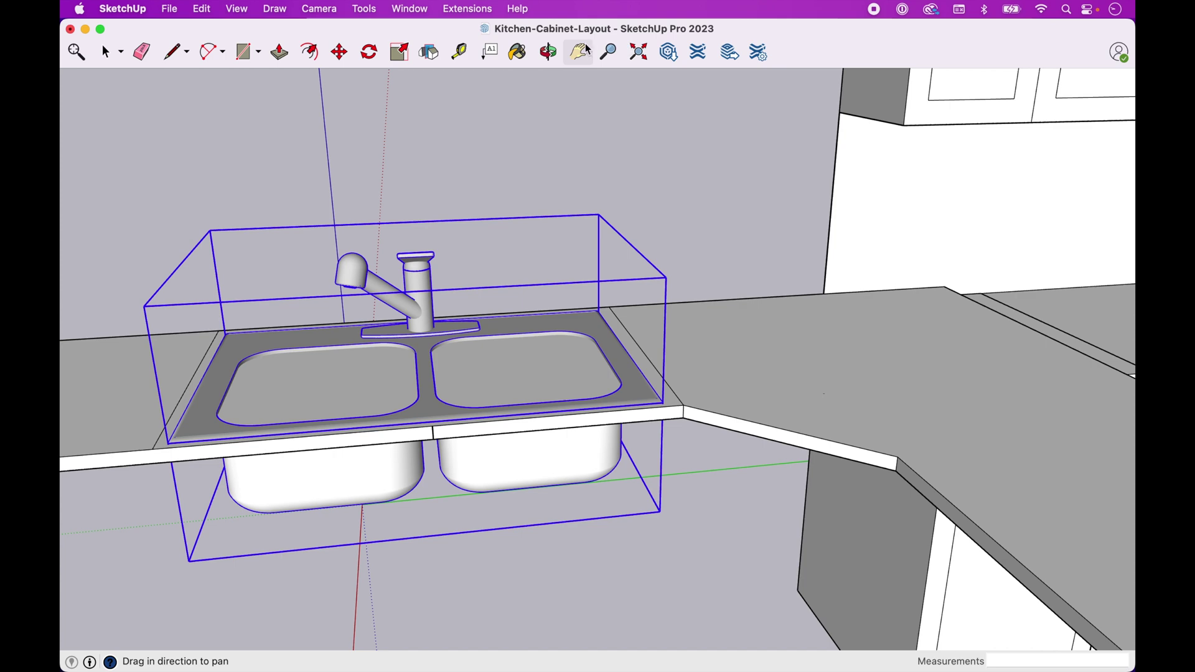
left_click(547, 52)
left_click_drag(661, 189, 663, 233)
key("space")
Step: In the countertop group, draw a rectangle from the sink's back-left to front-right corner and select it
left_click(685, 313)
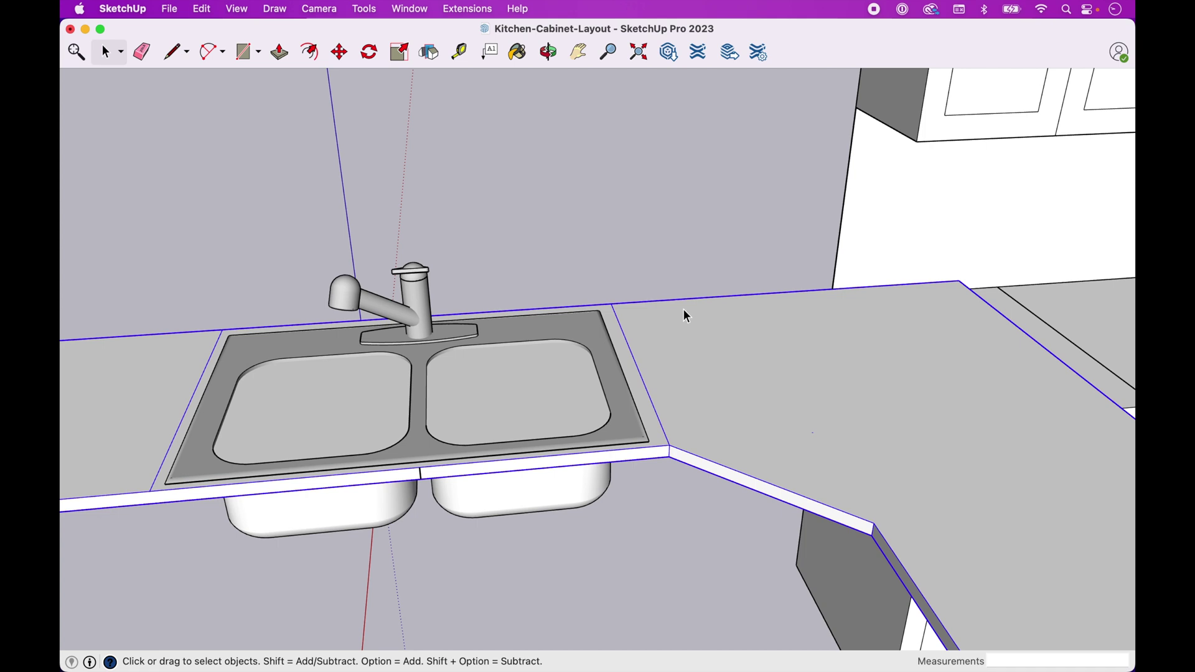
double_click(720, 360)
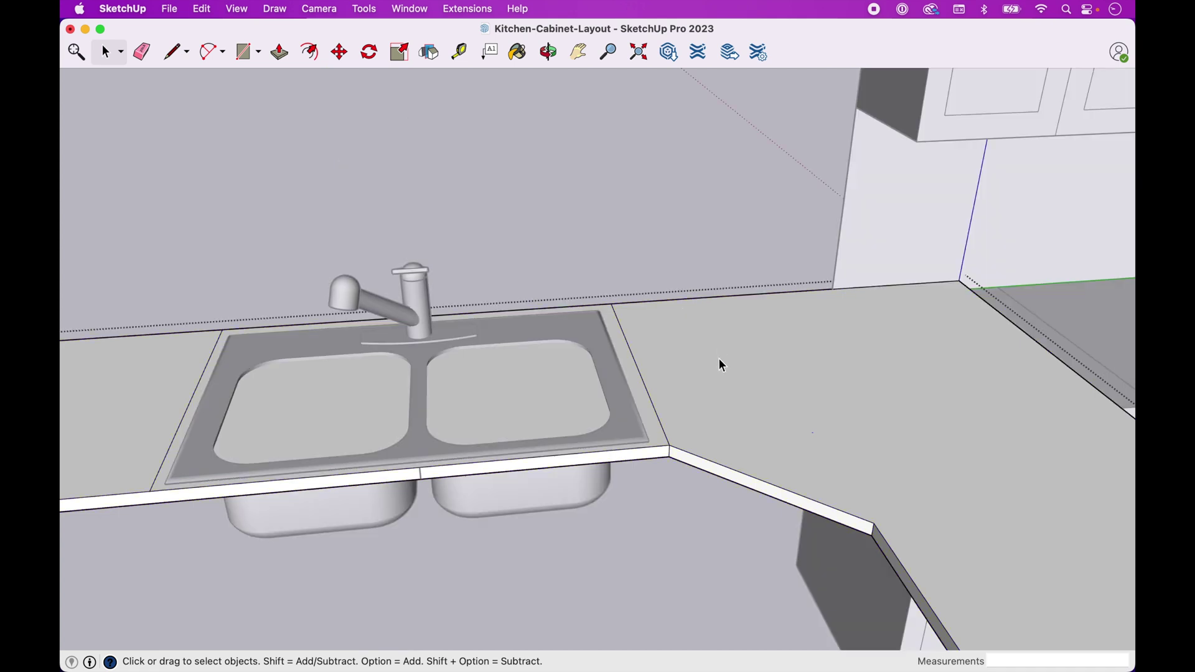
key("r")
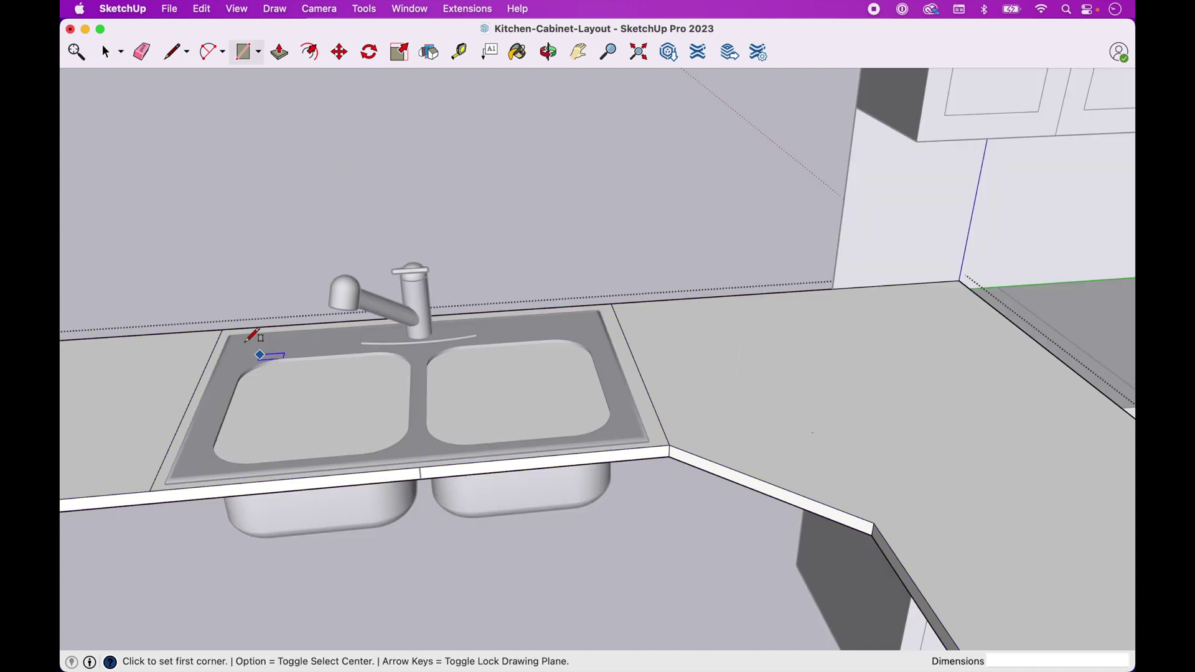
left_click(222, 329)
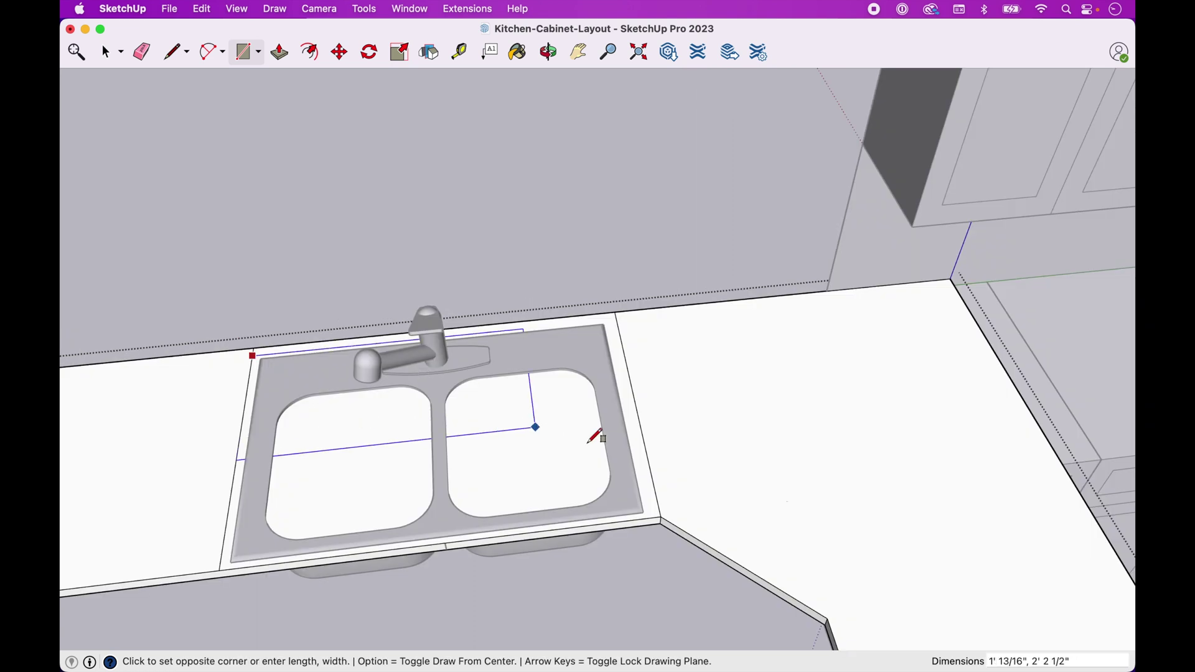
left_click(659, 503)
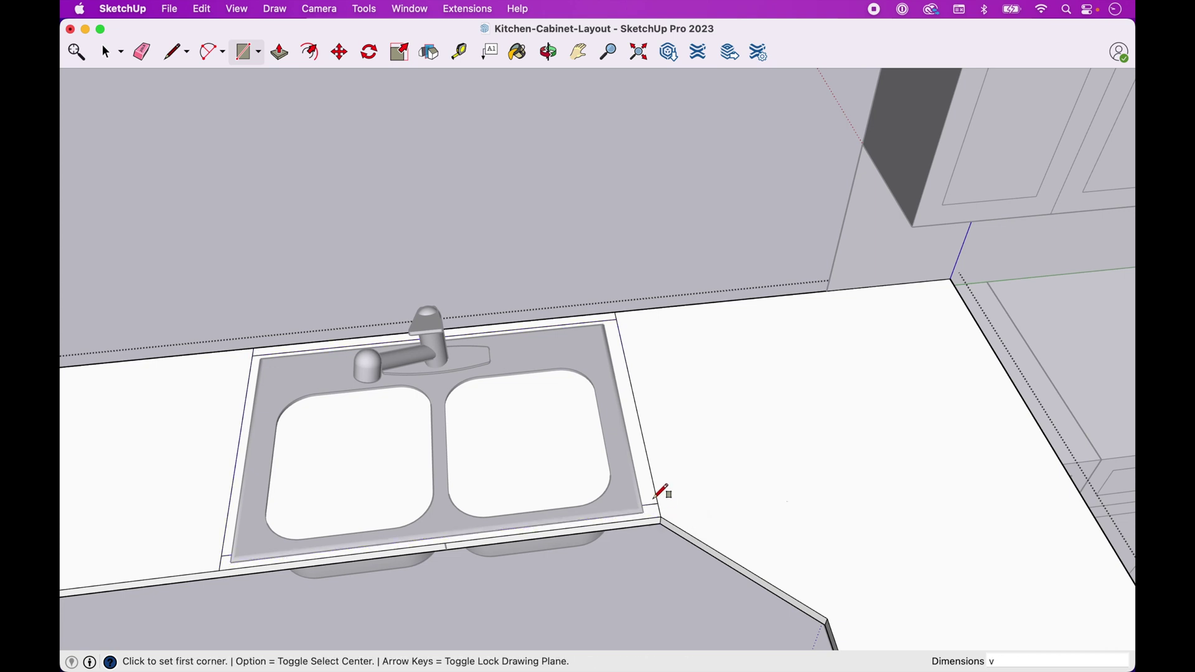
left_click(644, 472)
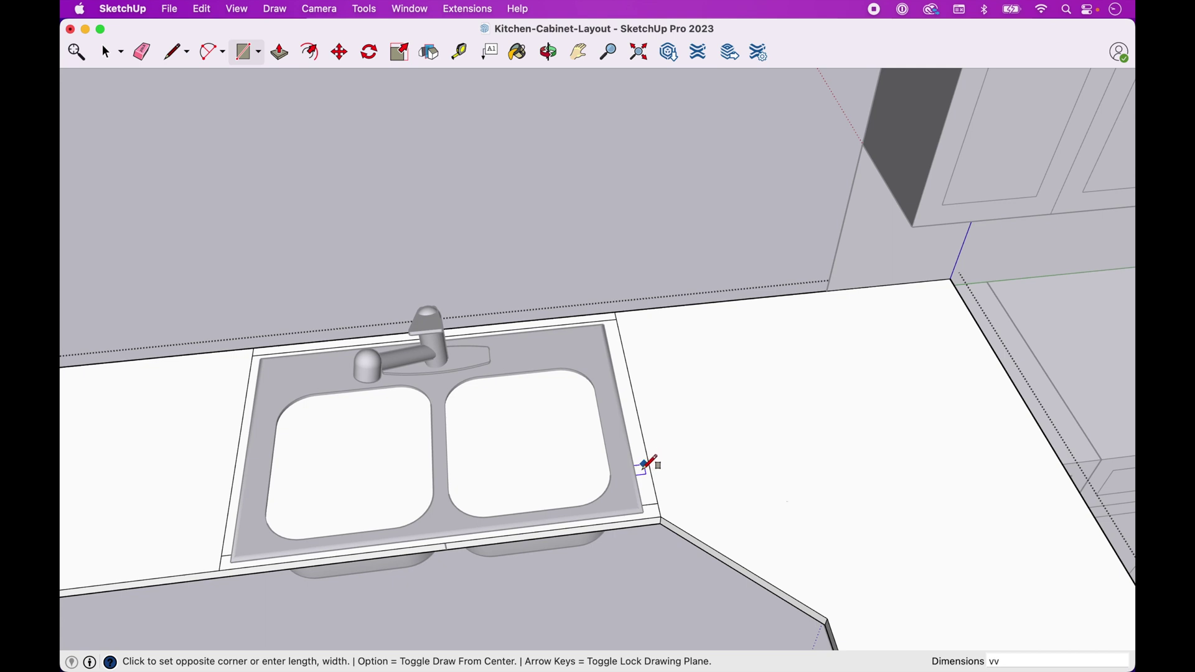
key("space")
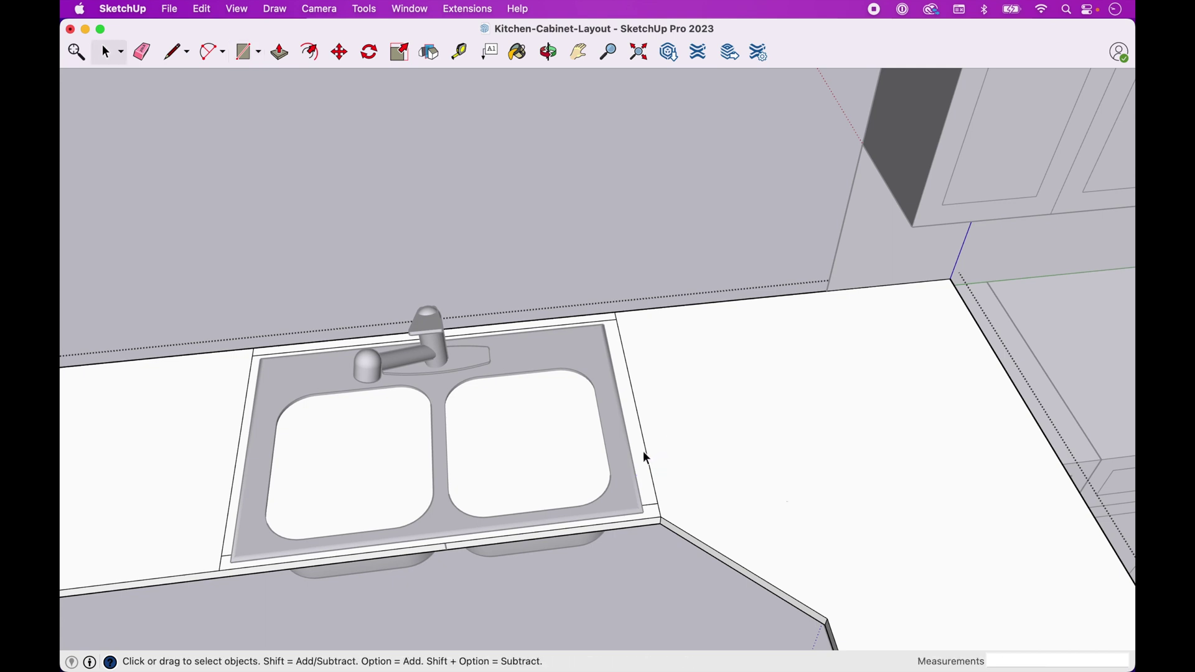
left_click(644, 455)
Step: Push the sink-area face 1" down through the countertop
key("p")
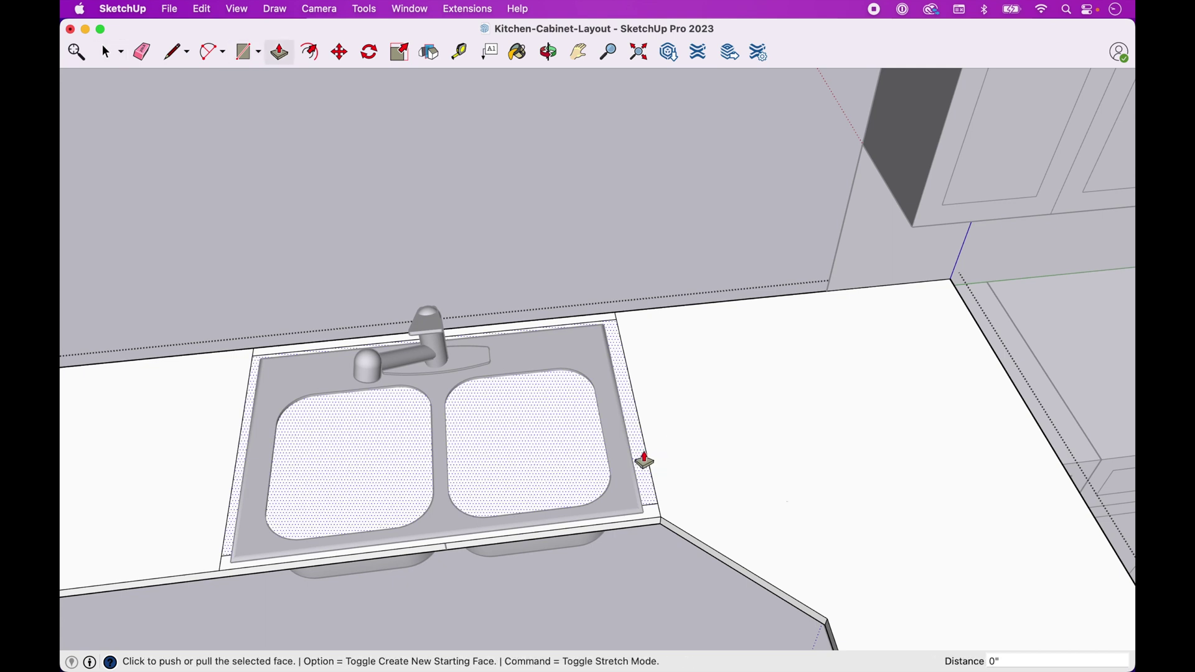
left_click_drag(642, 458, 650, 500)
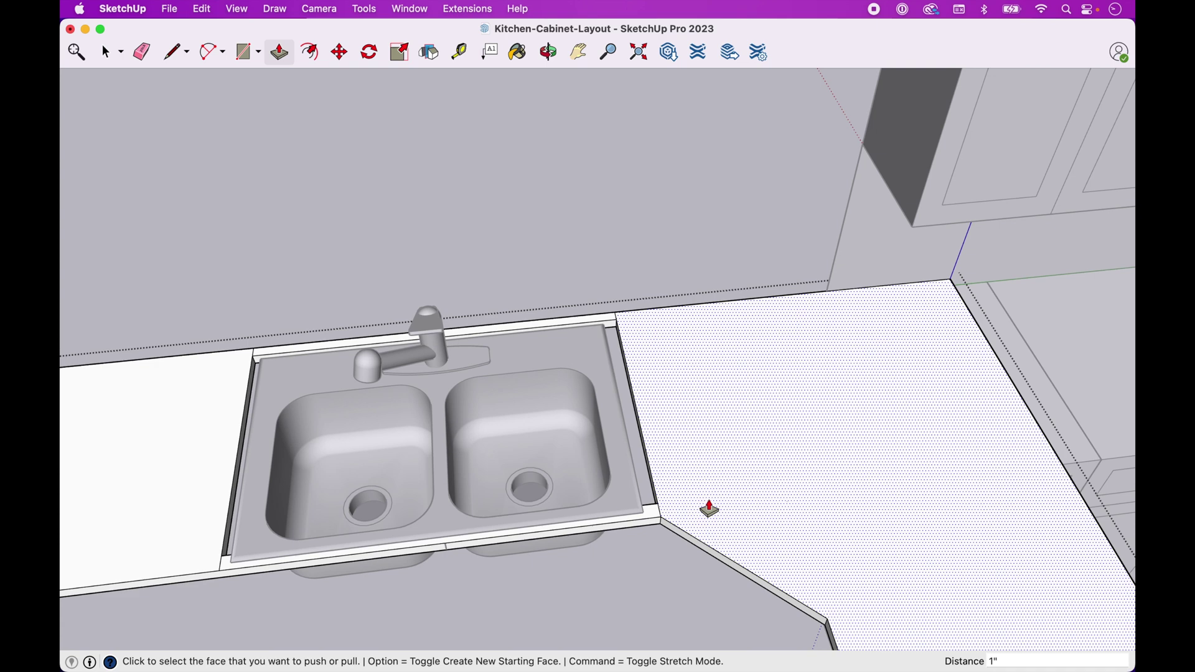
key("e")
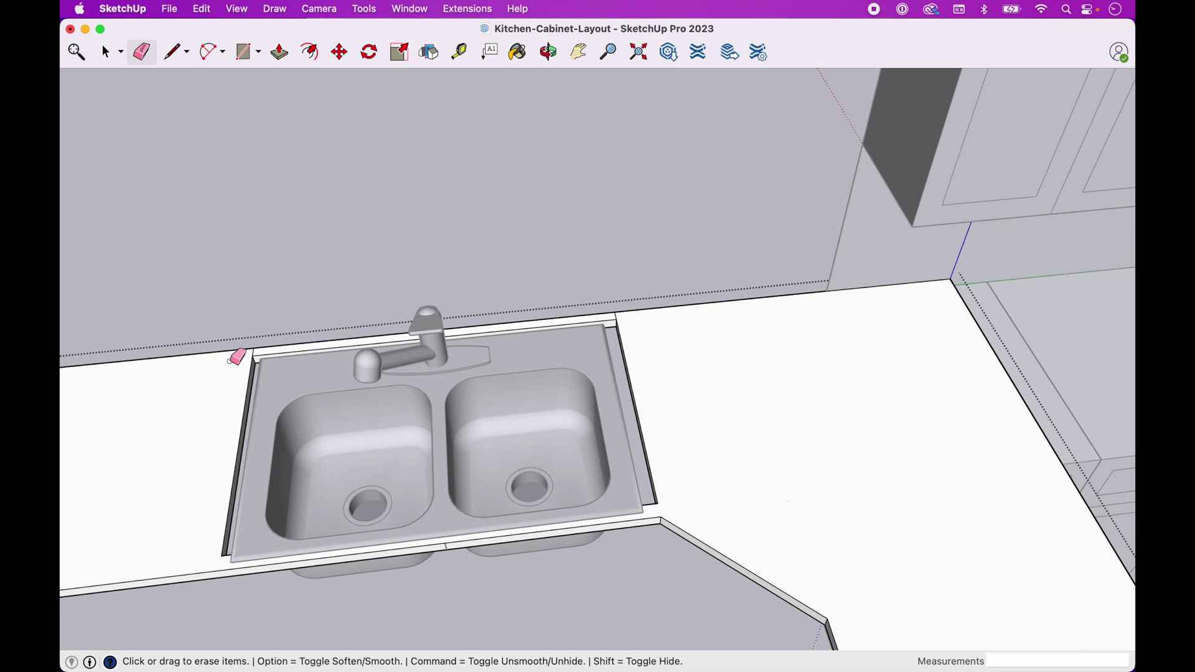
Step: Push the slivers flush: back strip 1 1/4", side strip 2", left rim face 2 3/8"
scroll(255, 349, "up", 5)
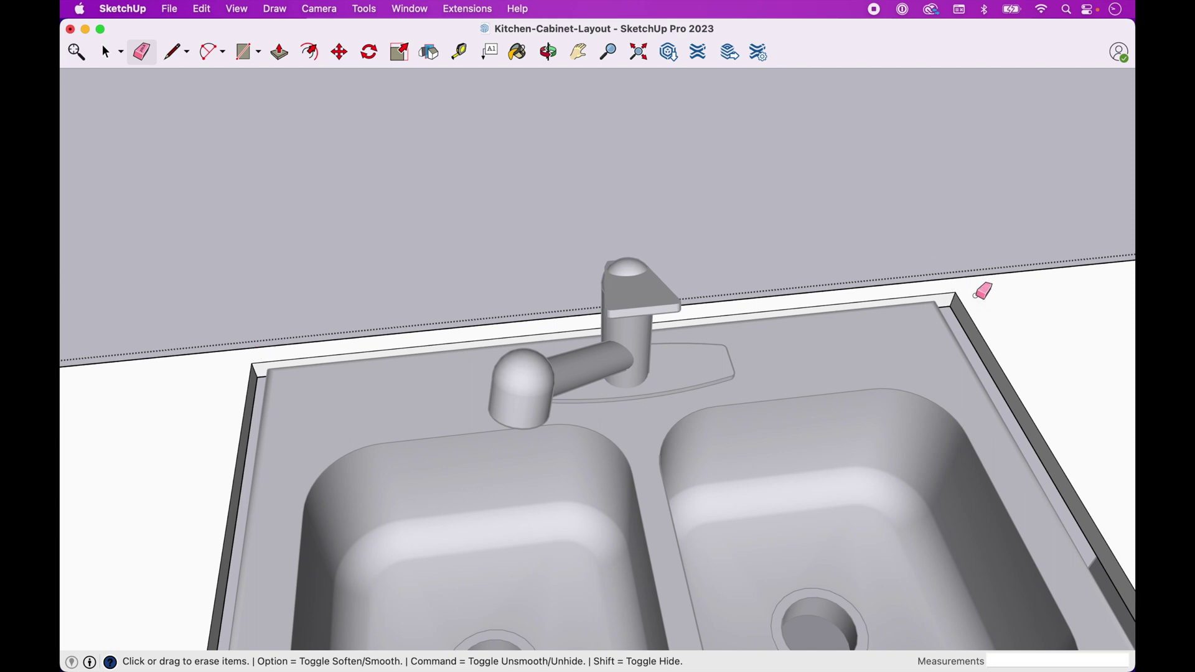
key("p")
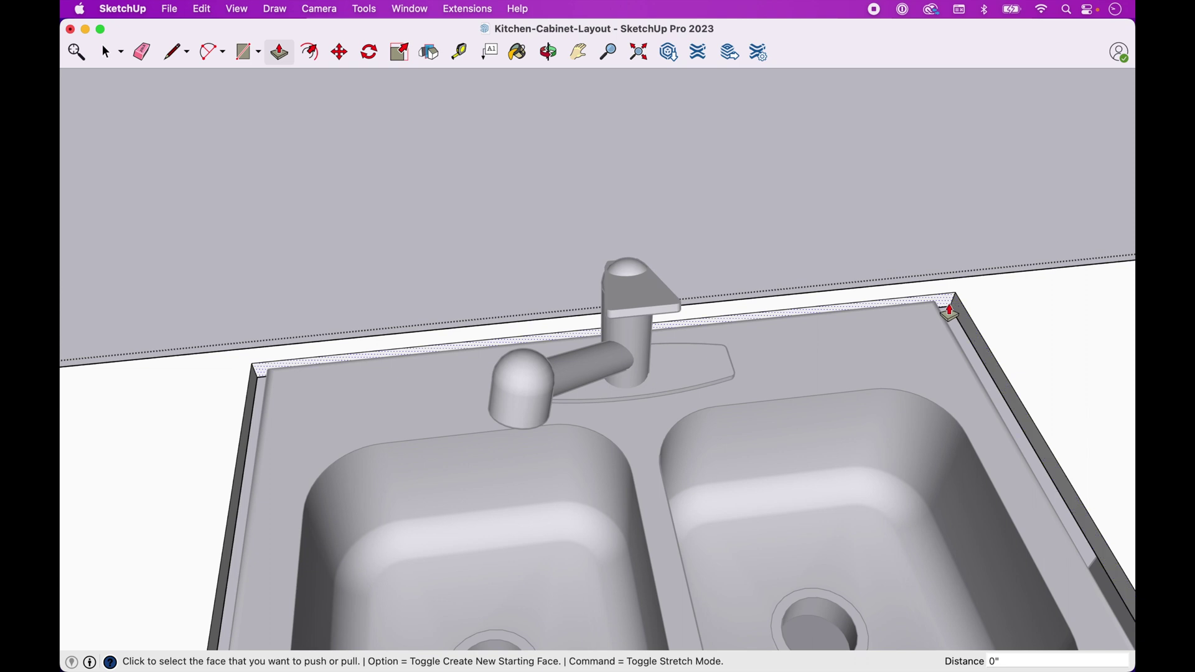
left_click(947, 311)
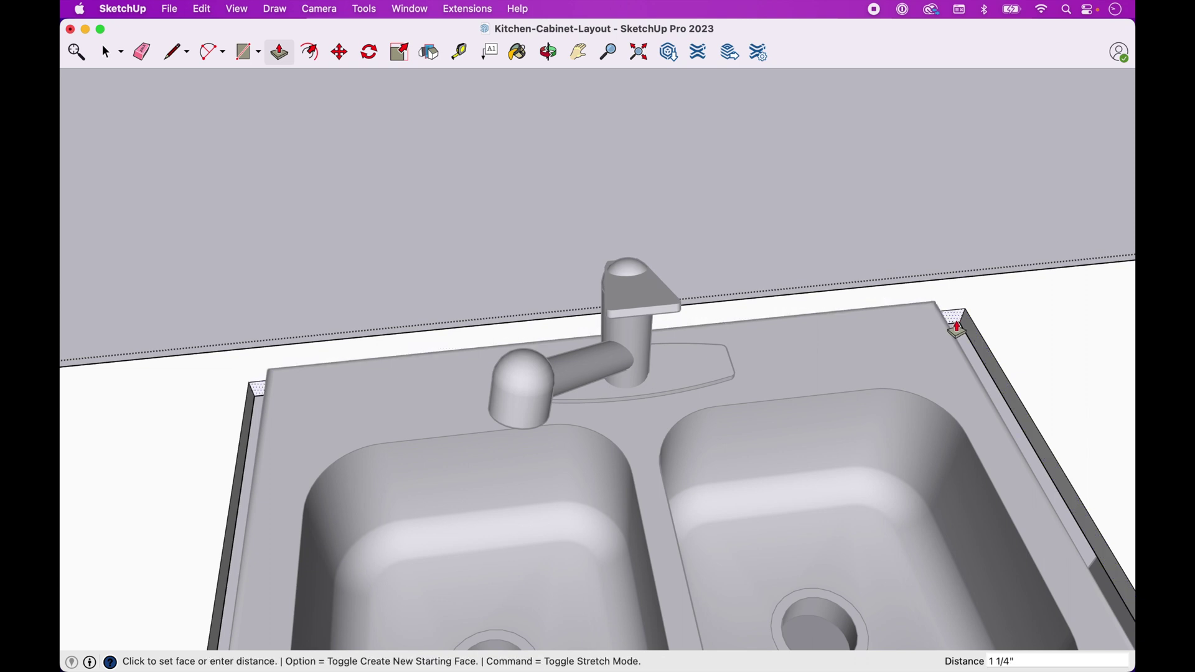
left_click(957, 327)
left_click(975, 345)
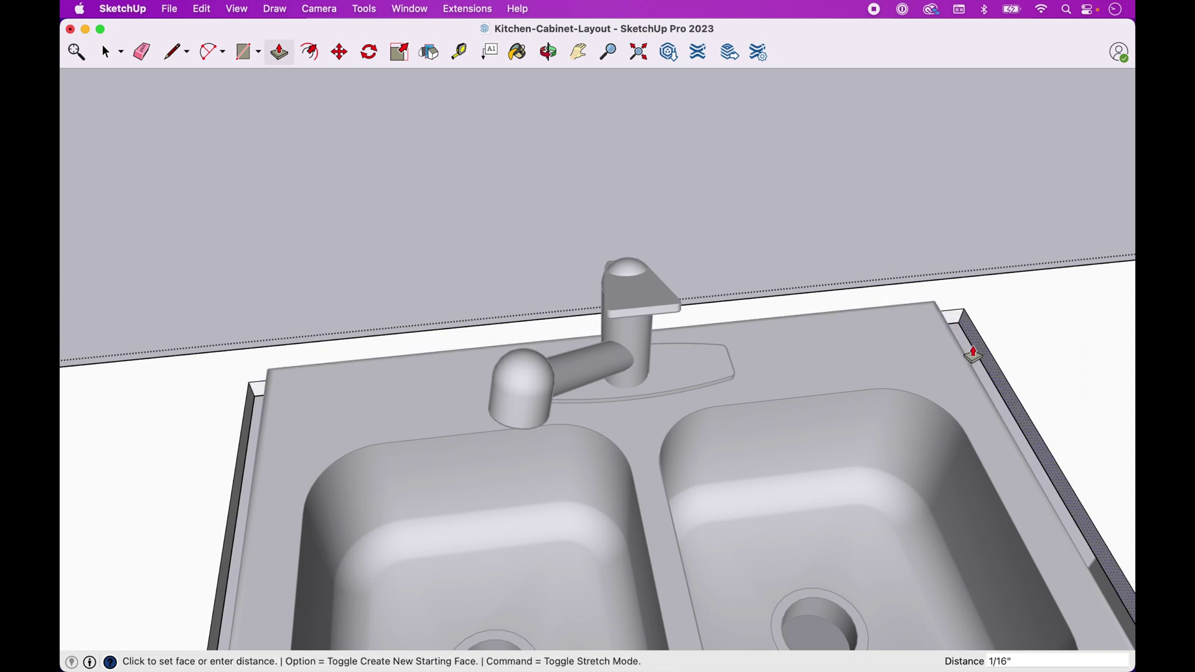
type("2")
key("Return")
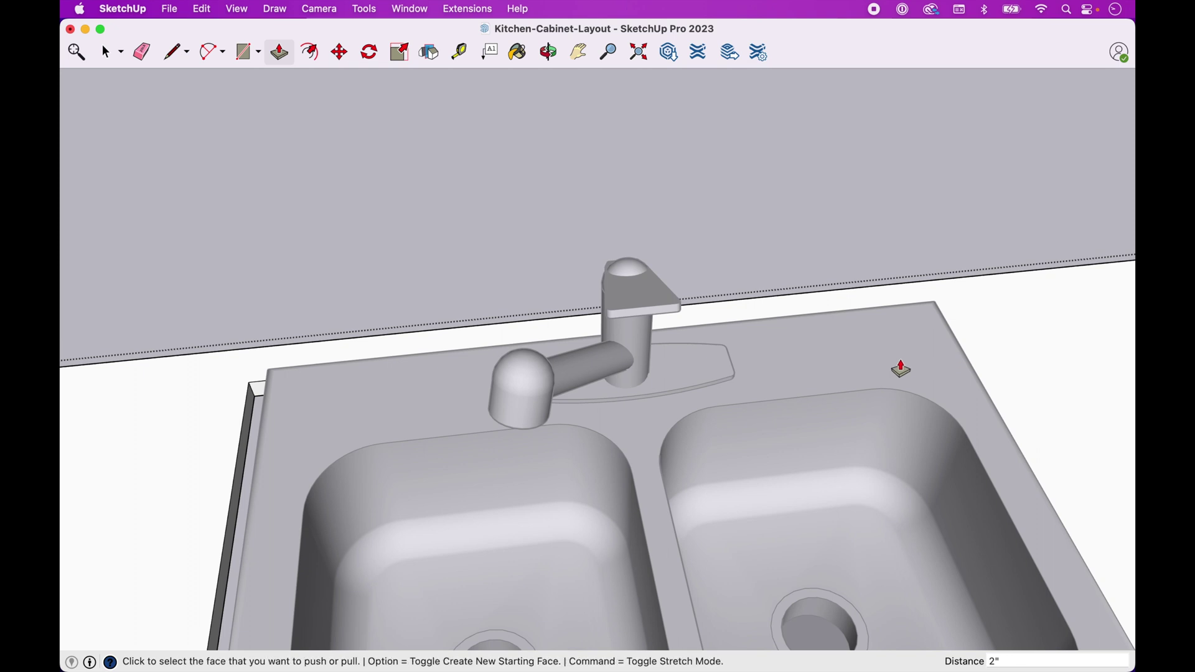
left_click(238, 498)
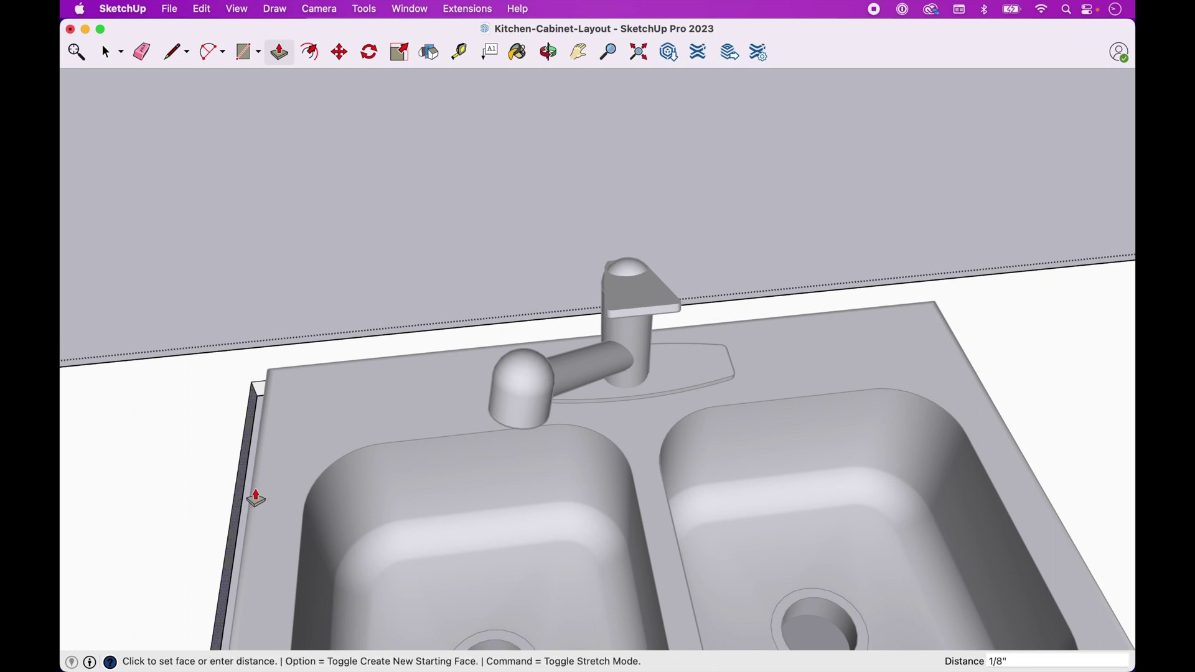
left_click(292, 497)
scroll(287, 496, "down", 5)
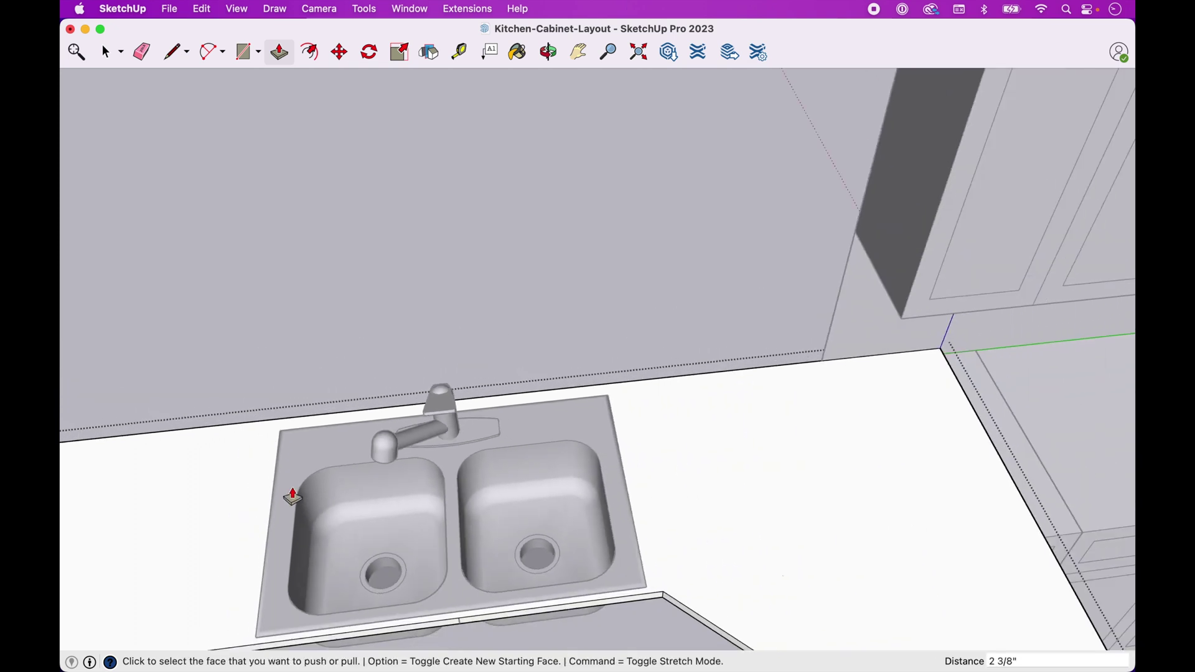
left_click(549, 54)
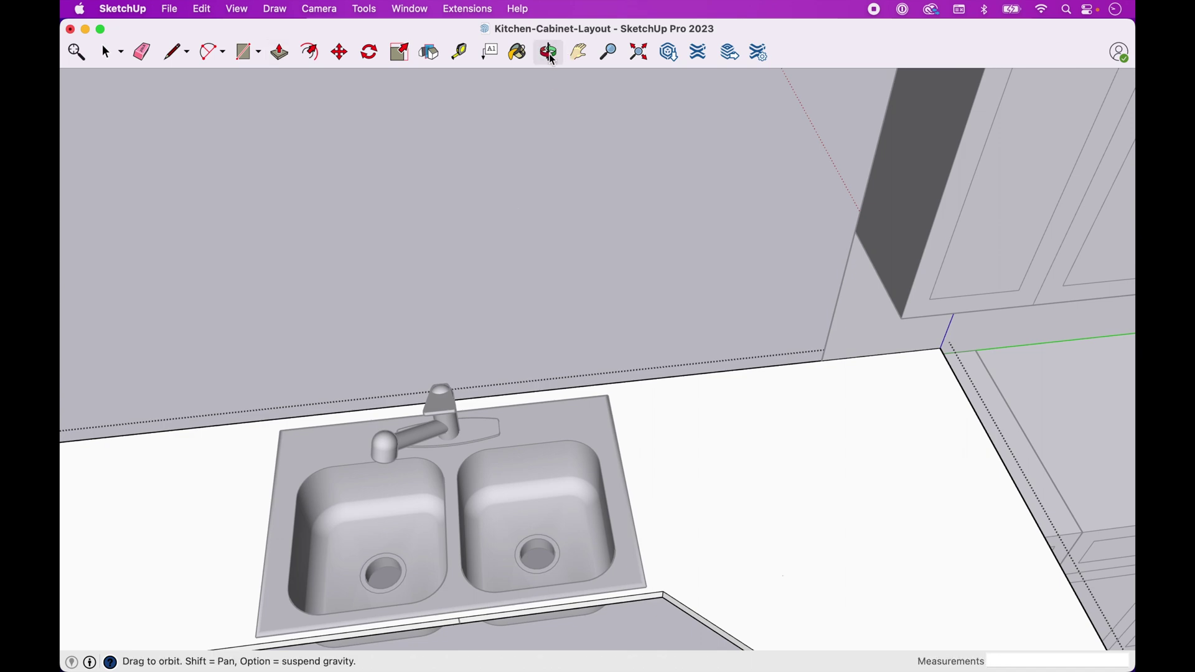
Step: Pan and zoom out to show the countertop and cabinets together
left_click(579, 52)
mouse_move(577, 178)
left_mouse_down()
mouse_move(608, 205)
mouse_move(645, 167)
mouse_move(656, 133)
mouse_move(641, 128)
left_mouse_up()
key("e")
scroll(568, 480, "down", 5)
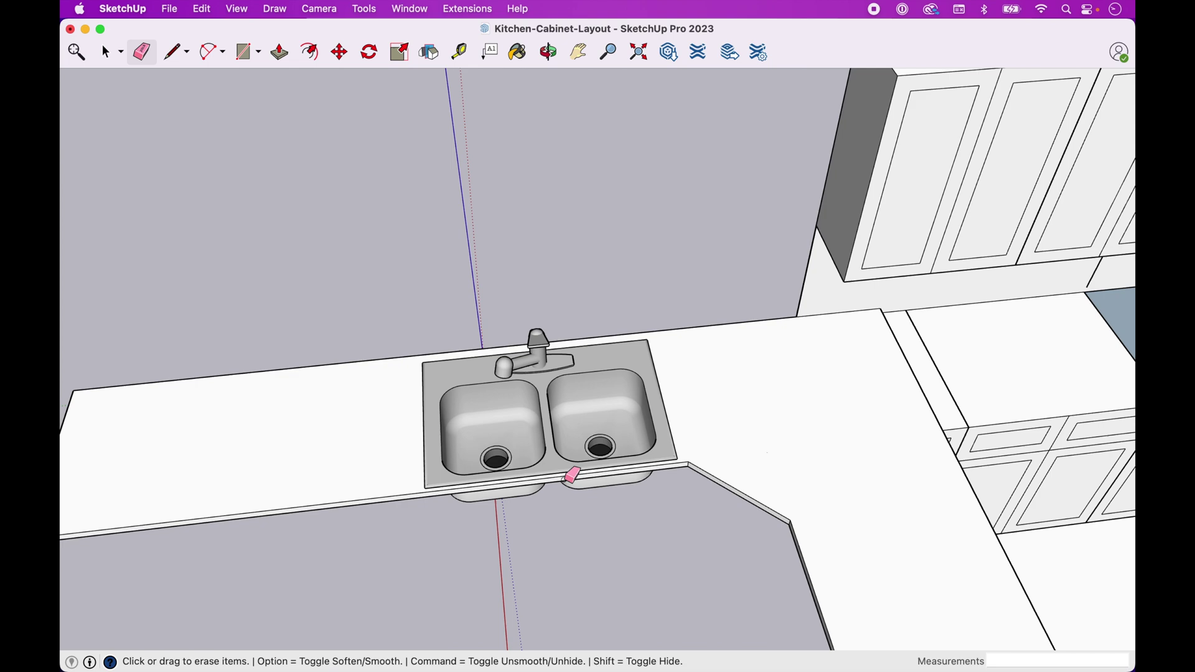
scroll(572, 476, "down", 3)
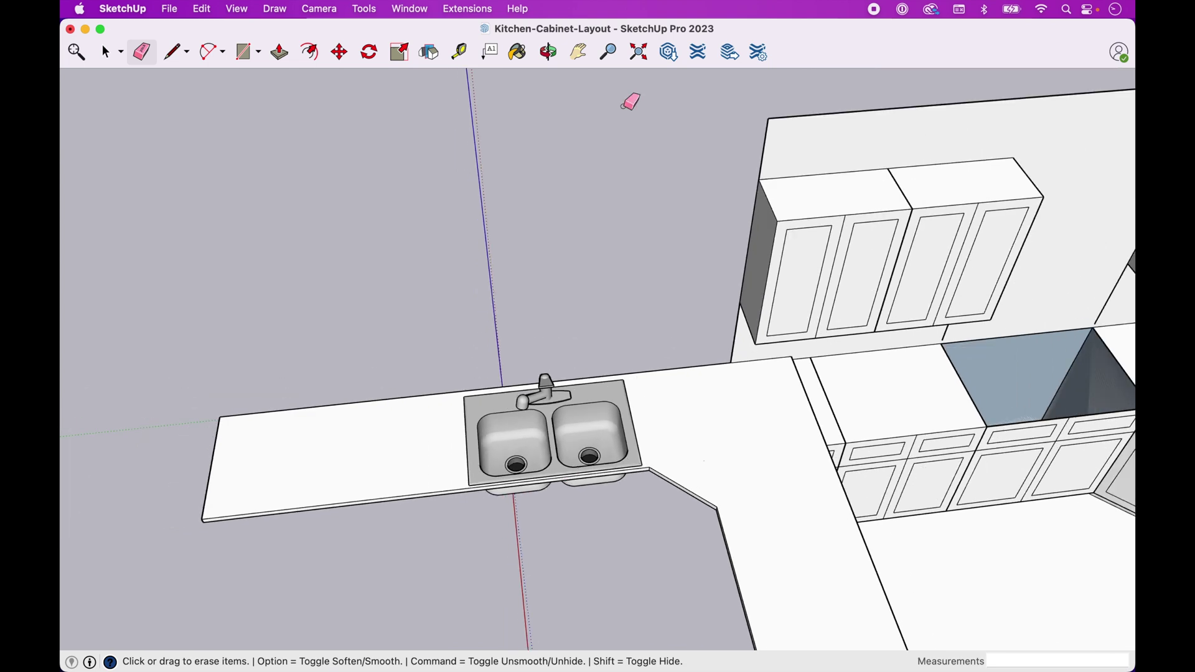
left_click(579, 55)
mouse_move(662, 192)
left_mouse_down()
mouse_move(562, 117)
mouse_move(514, 102)
left_mouse_up()
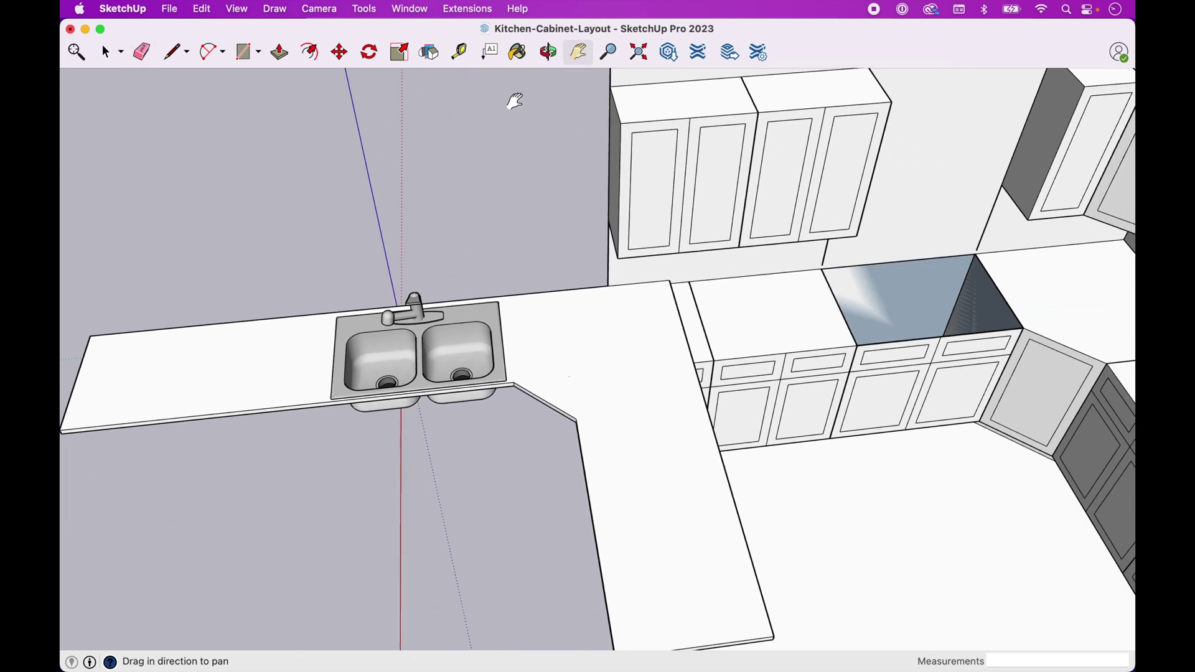
scroll(709, 340, "down", 3)
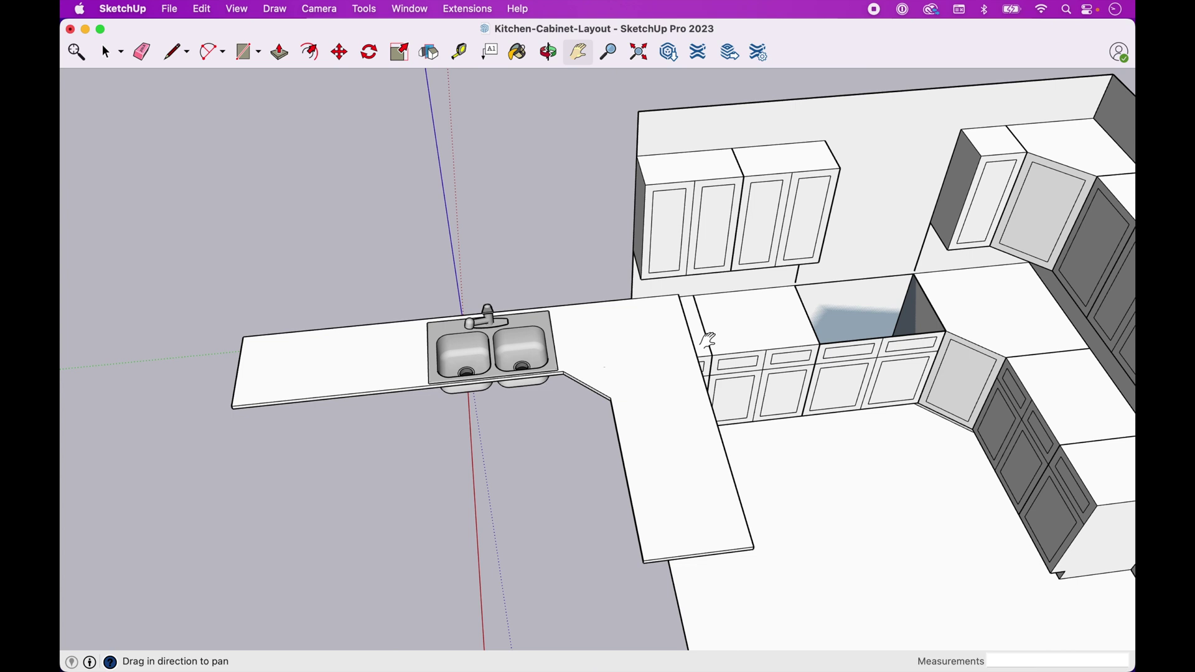
Step: Select the double sink and add the L-shaped countertop to the selection
key("space")
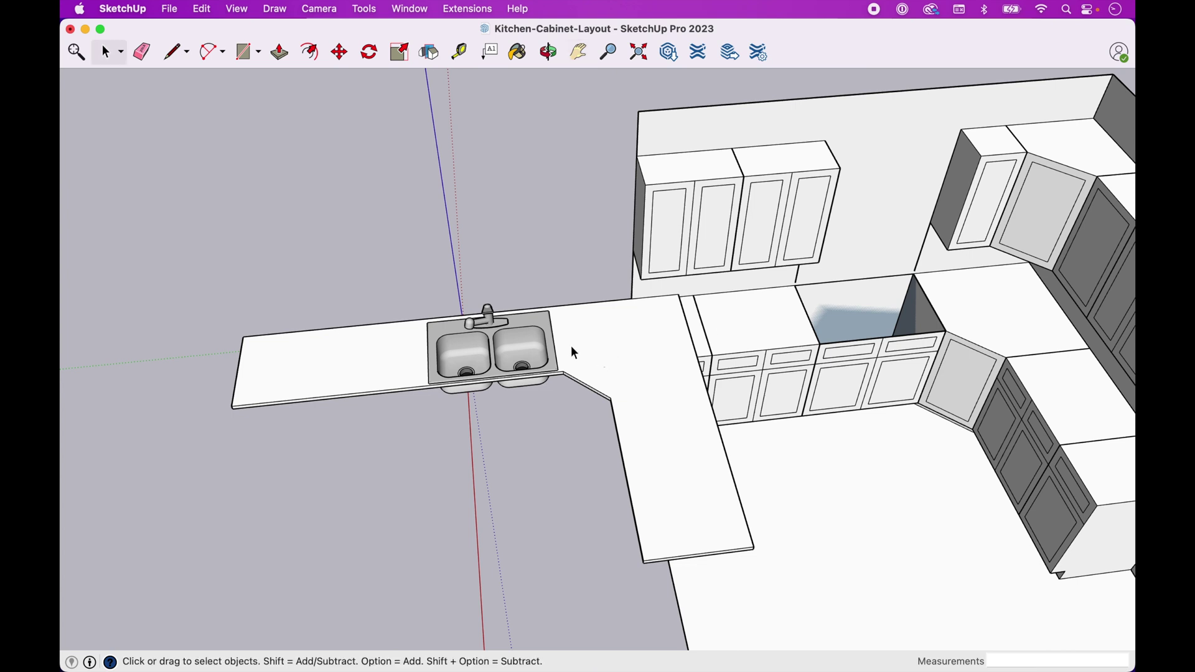
left_click(545, 332)
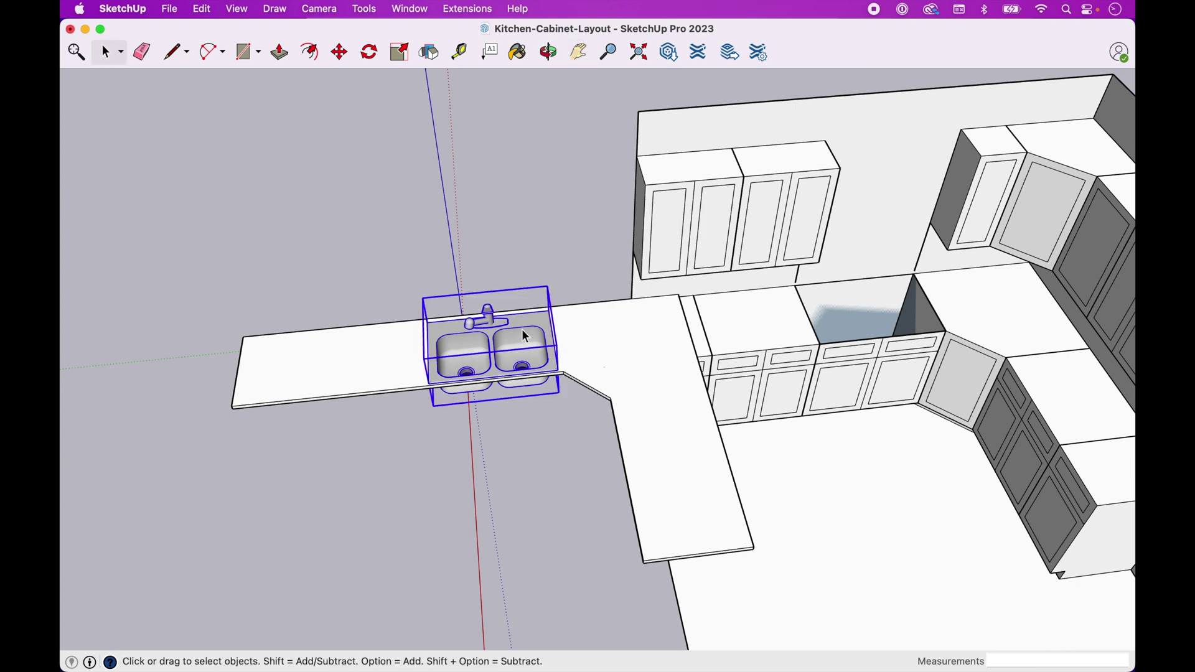
left_click(668, 390, "shift")
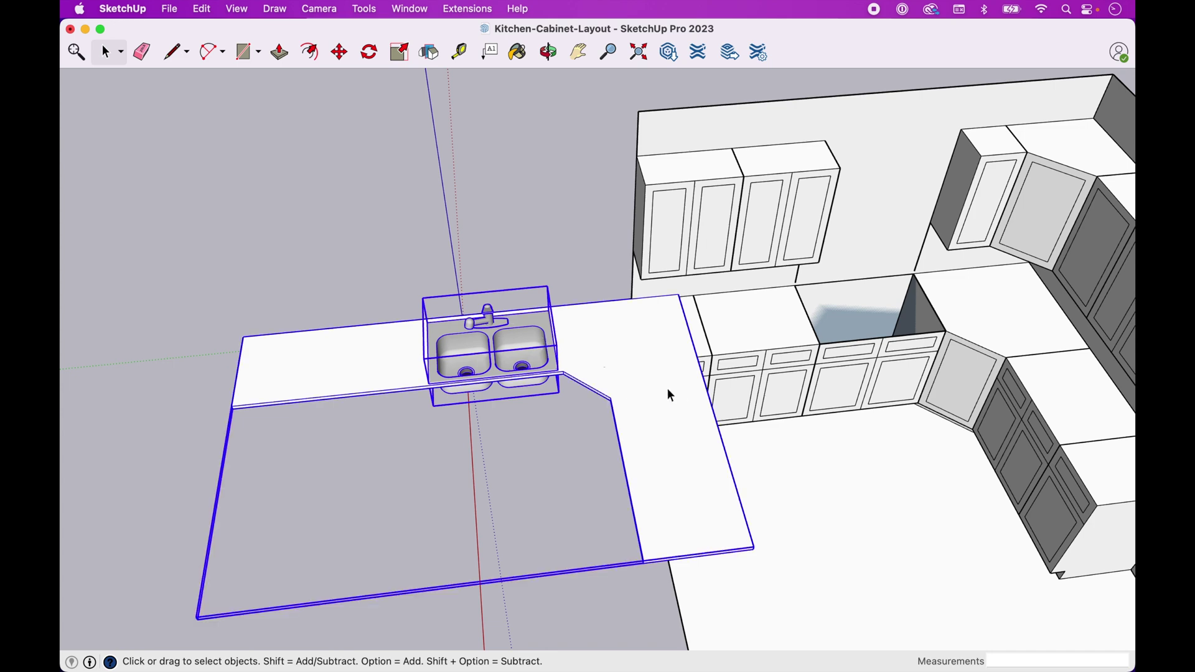
key("m")
scroll(833, 413, "down", 3)
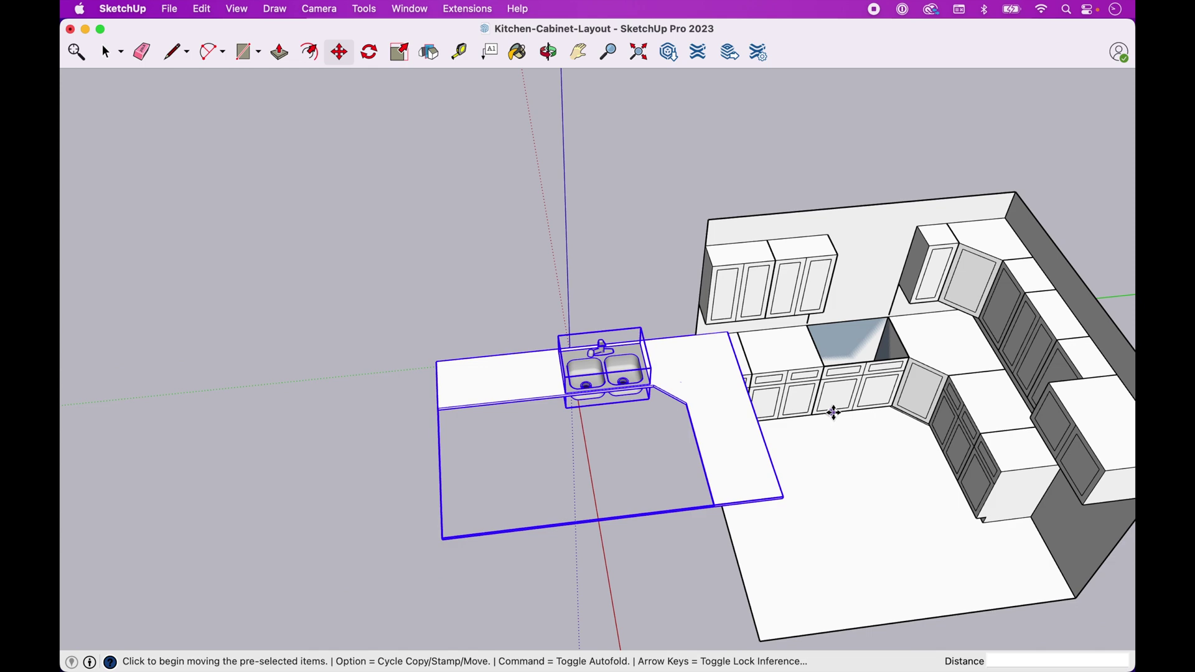
Step: Move the countertop and sink by its corner onto the matching base cabinet corner
left_click(578, 53)
left_click_drag(835, 144, 642, 140)
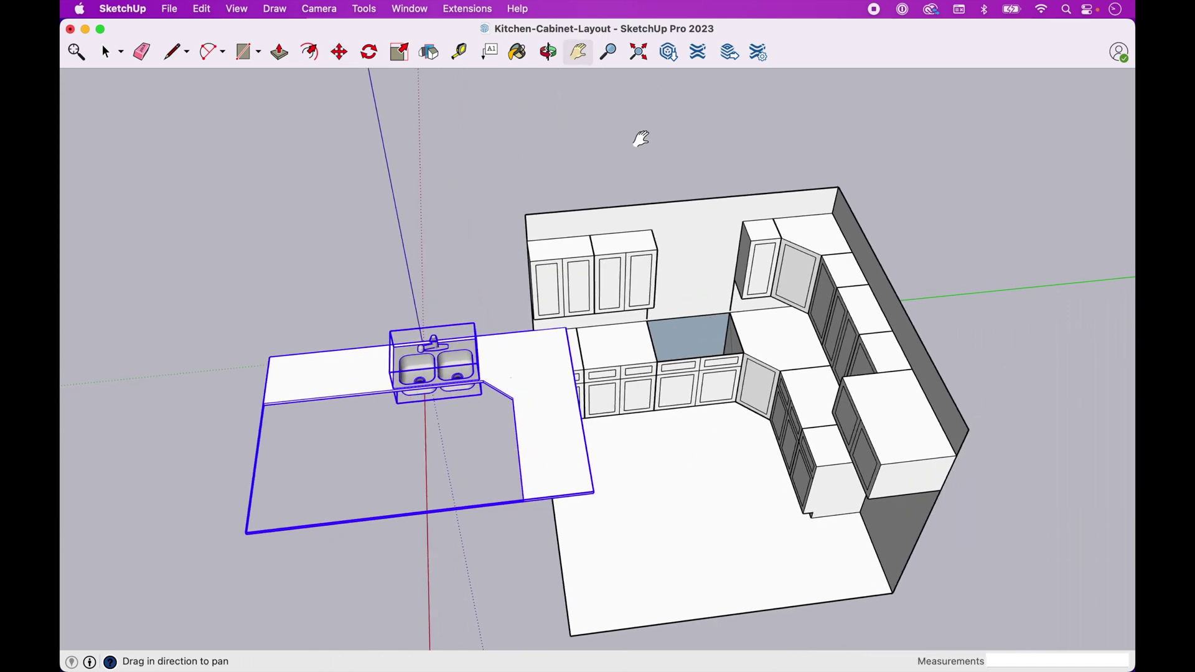
left_click(547, 53)
left_click_drag(666, 267, 734, 147)
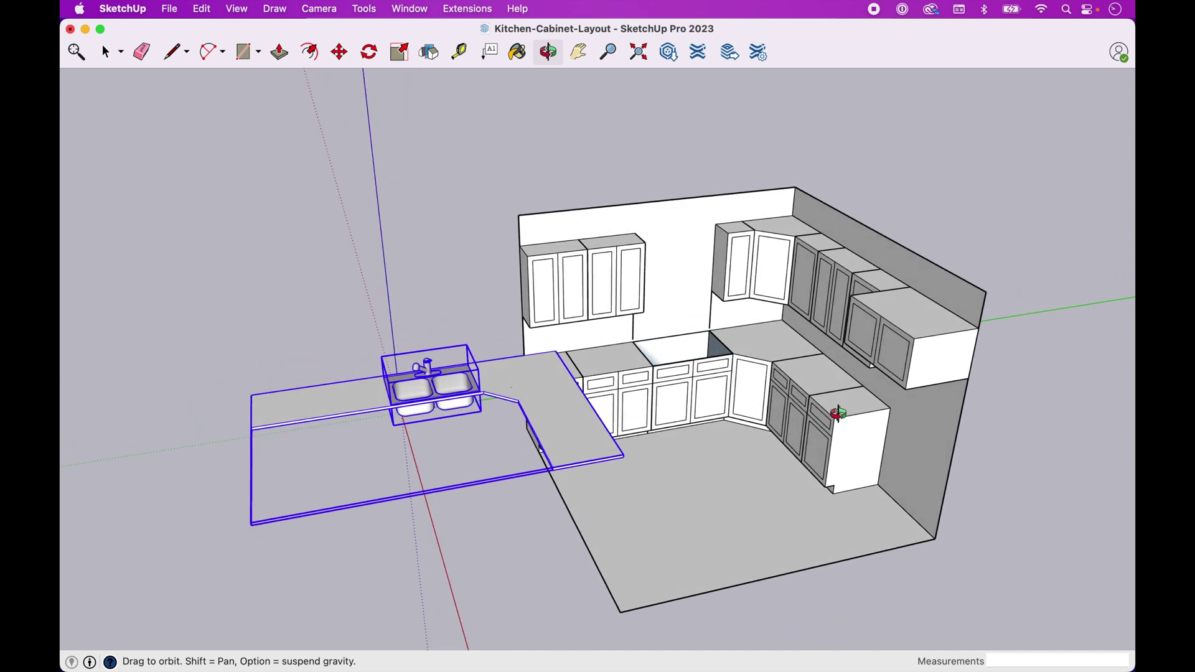
key("m")
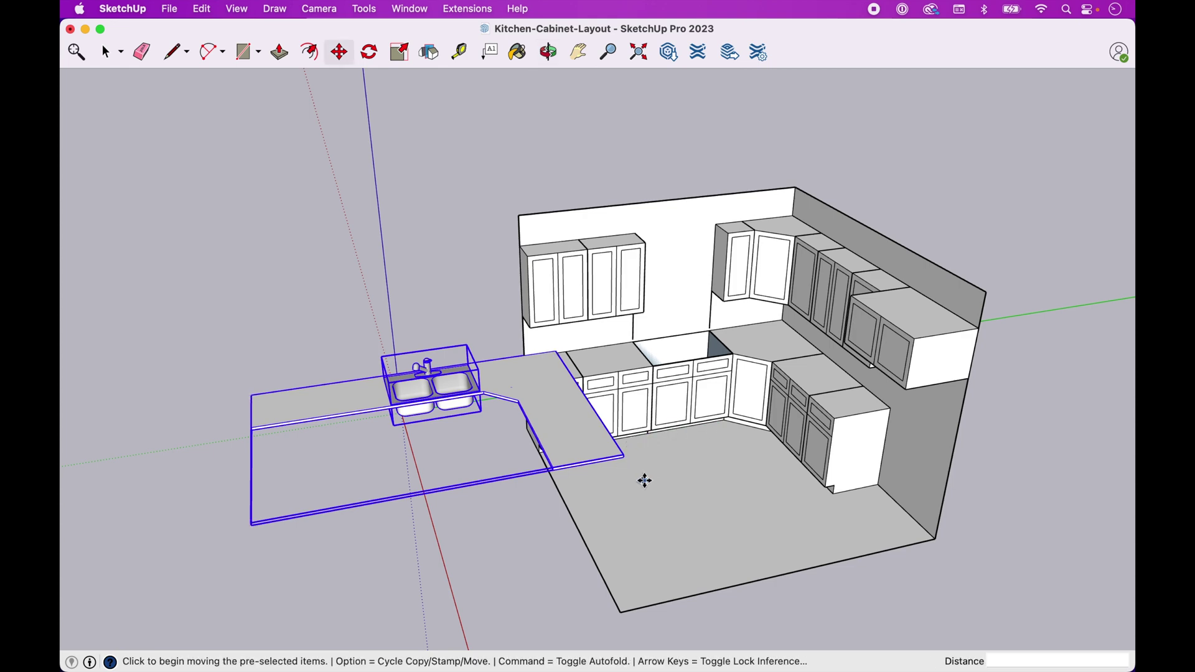
scroll(643, 480, "up", 5)
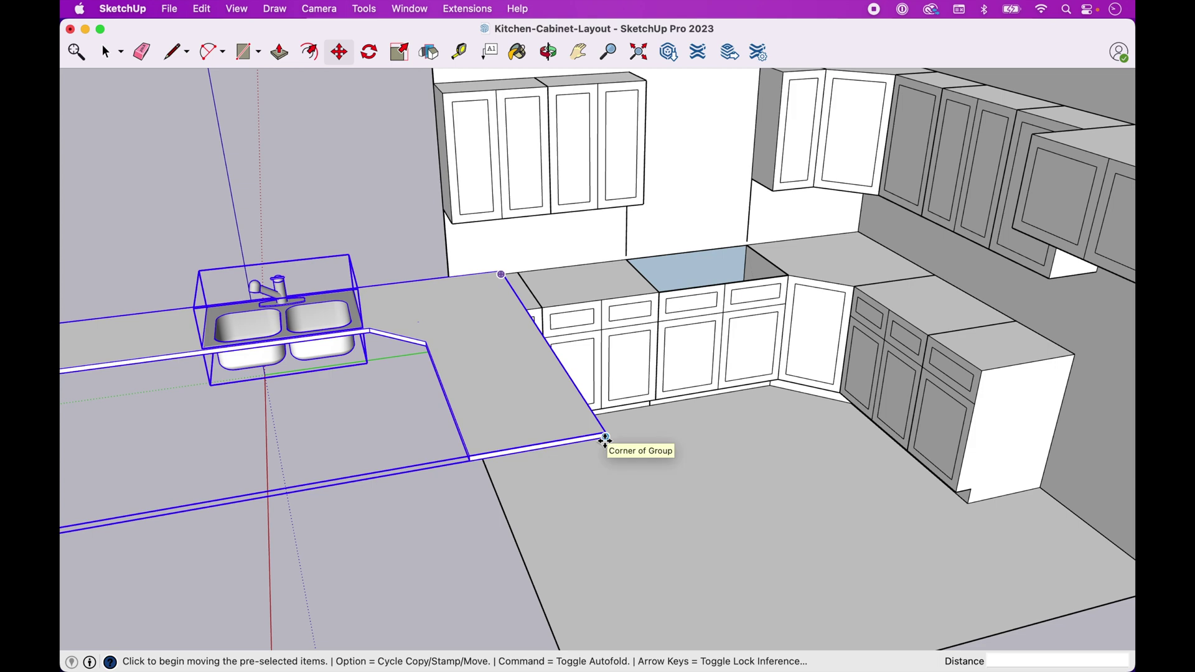
left_click(608, 436)
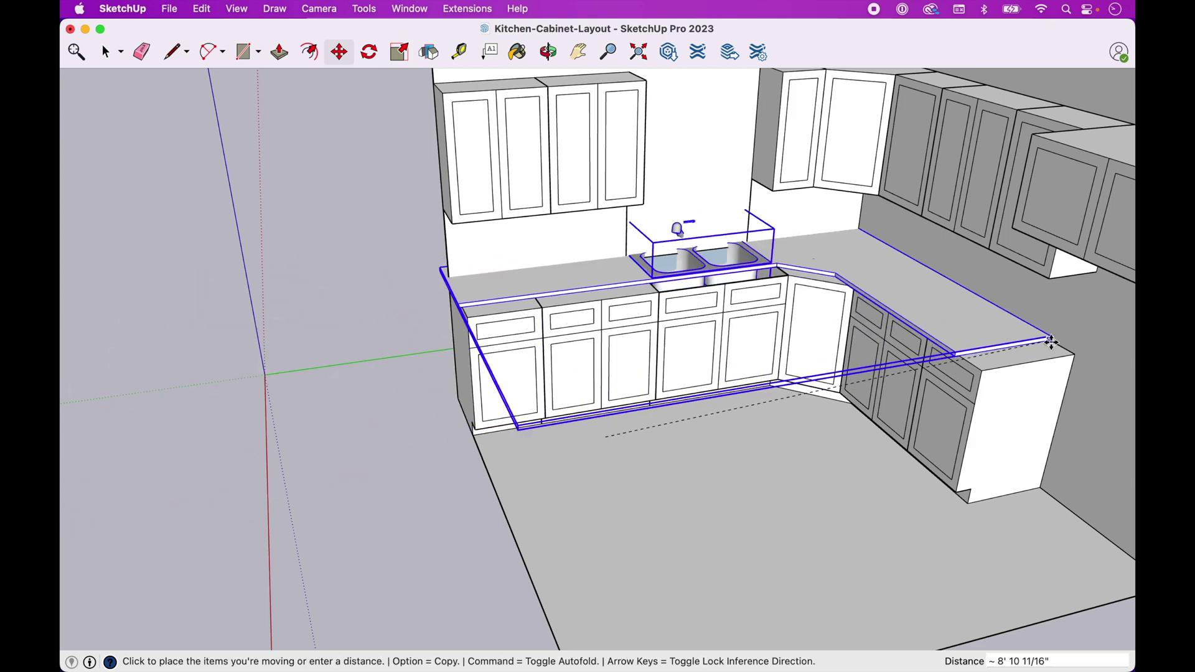
left_click(1075, 355)
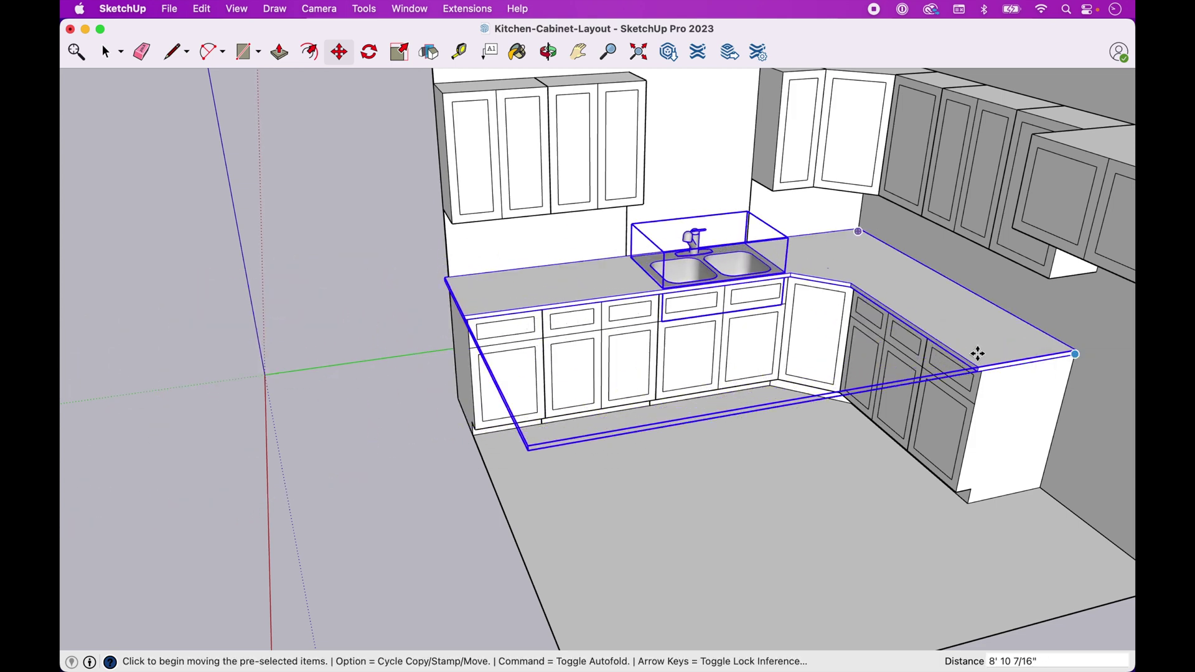
scroll(1099, 350, "up", 3)
scroll(1106, 349, "down", 2)
scroll(1106, 348, "down", 2)
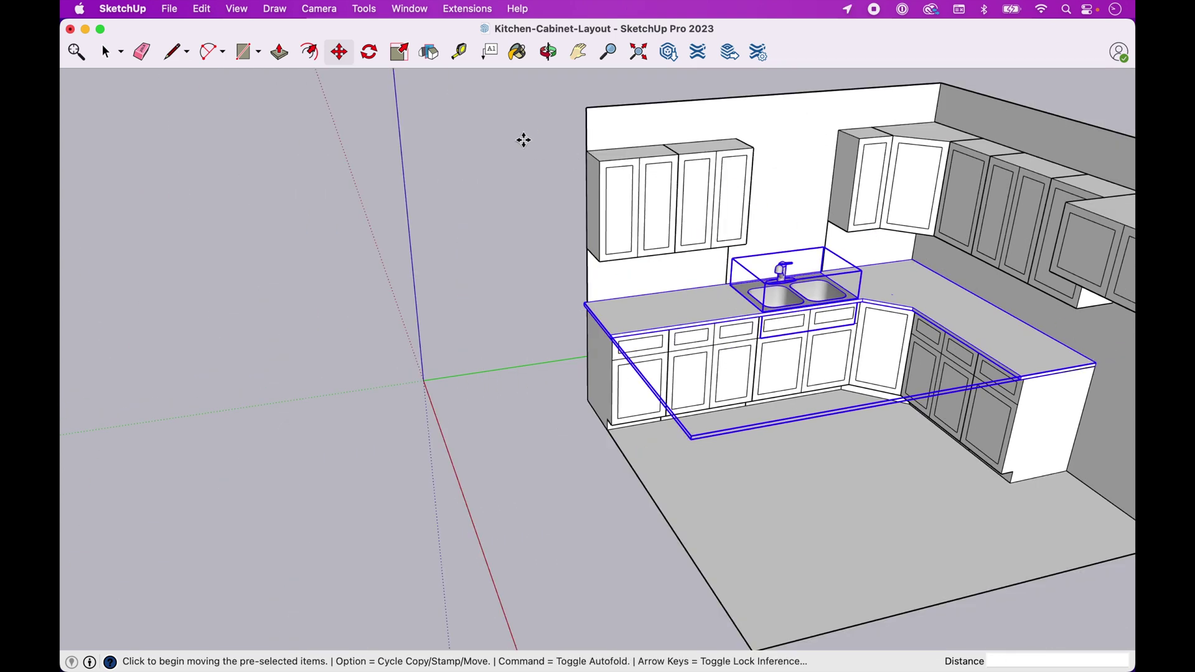
Step: Centre the kitchen in the view and clear the selection
key("space")
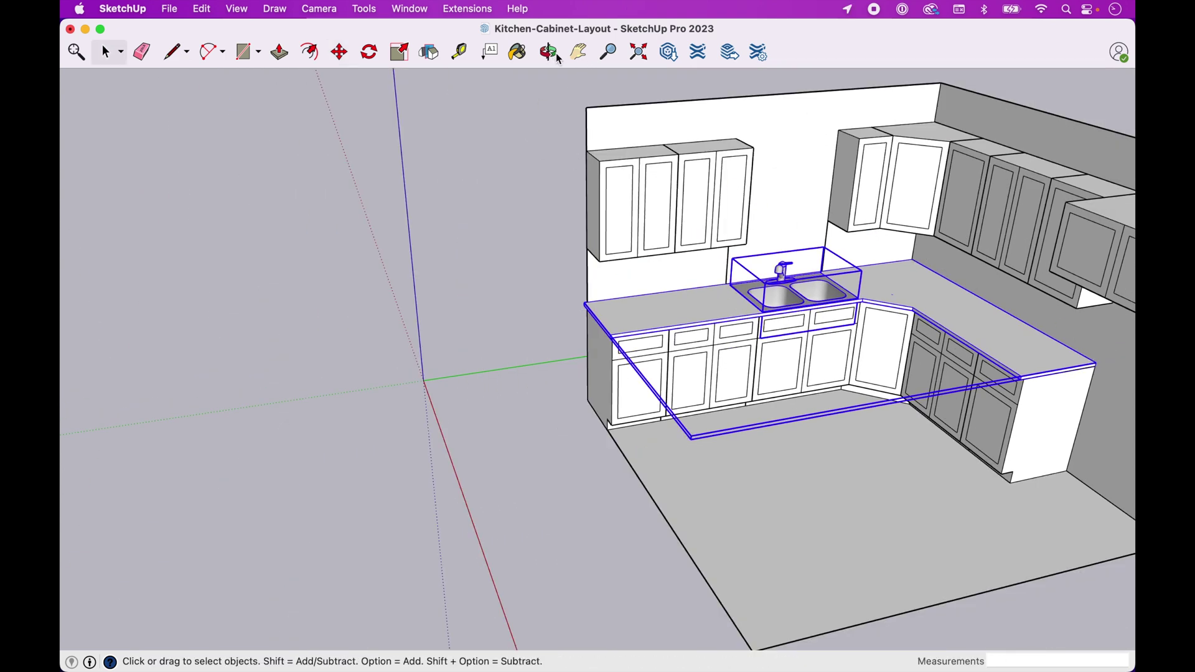
left_click(578, 52)
left_click_drag(573, 87, 374, 122)
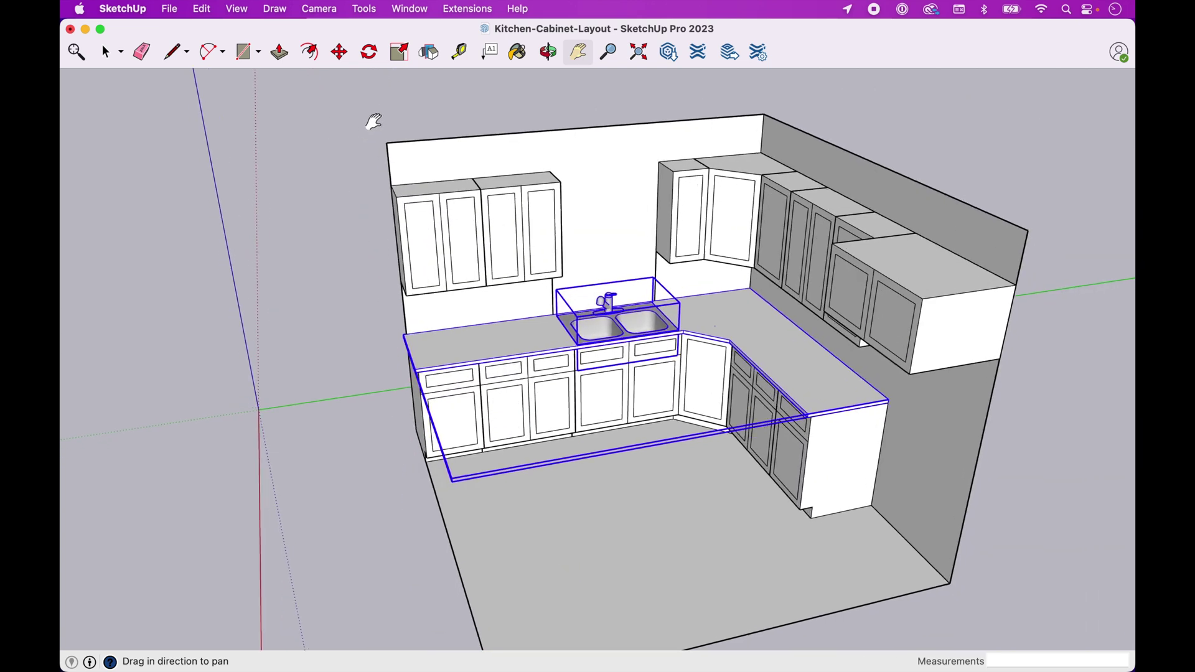
key("space")
left_click(333, 227)
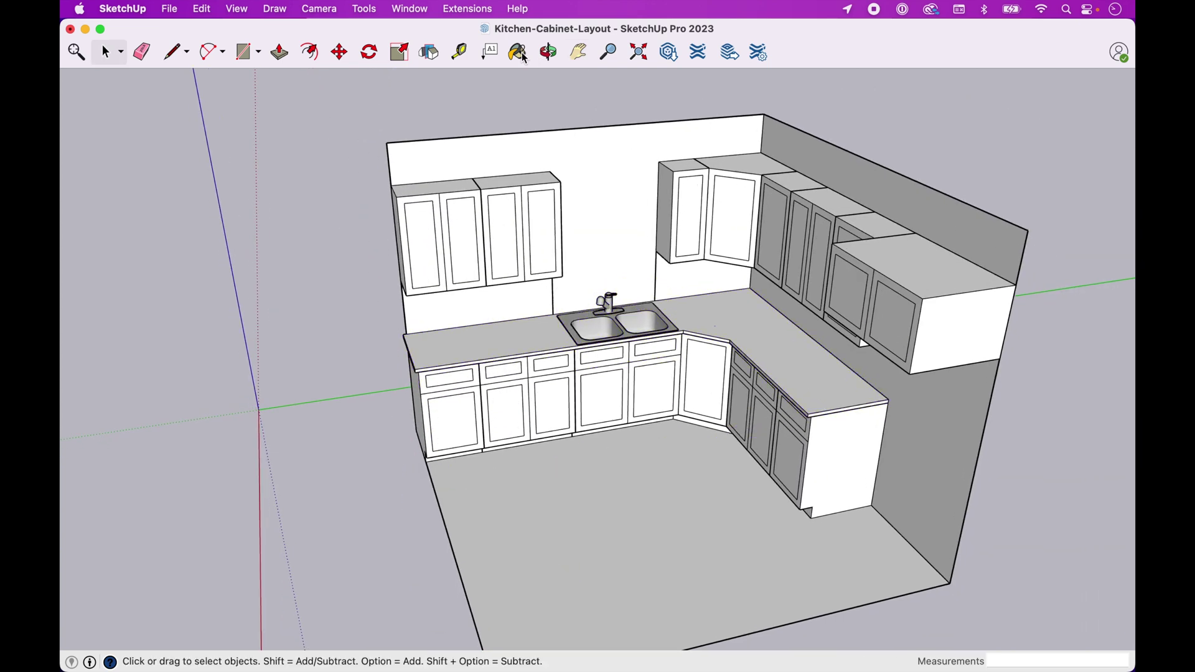
left_click(548, 52)
left_click_drag(855, 523, 610, 577)
scroll(618, 304, "up", 6)
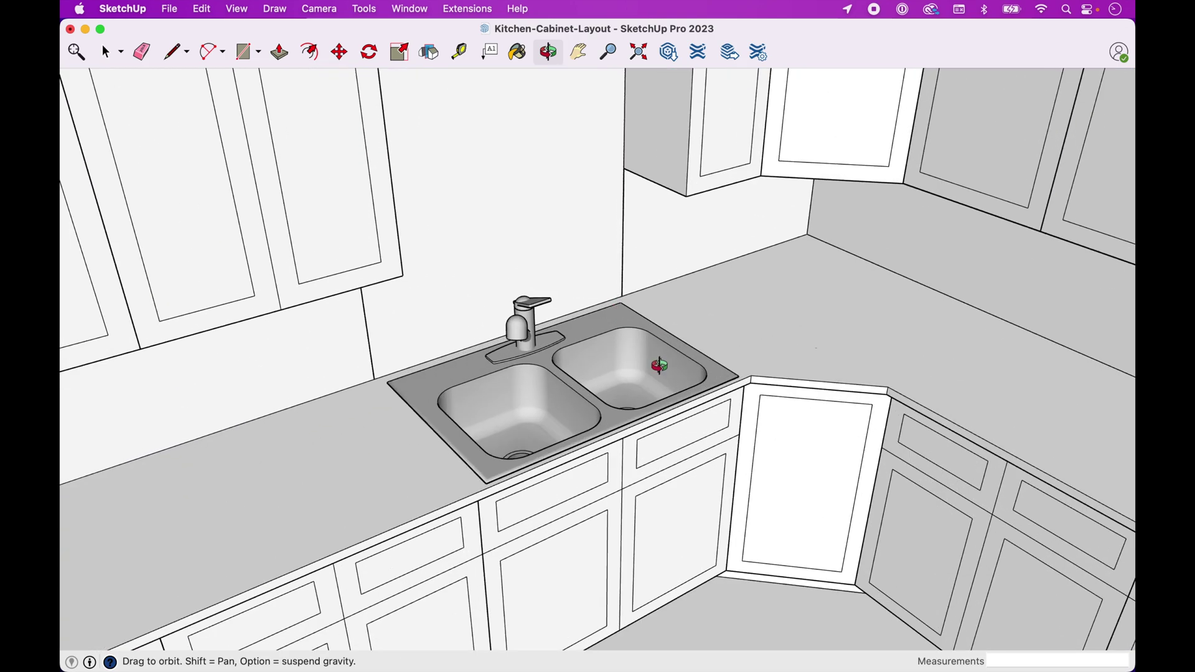
mouse_move(660, 366)
left_mouse_down()
mouse_move(547, 456)
mouse_move(638, 359)
left_mouse_up()
key("e")
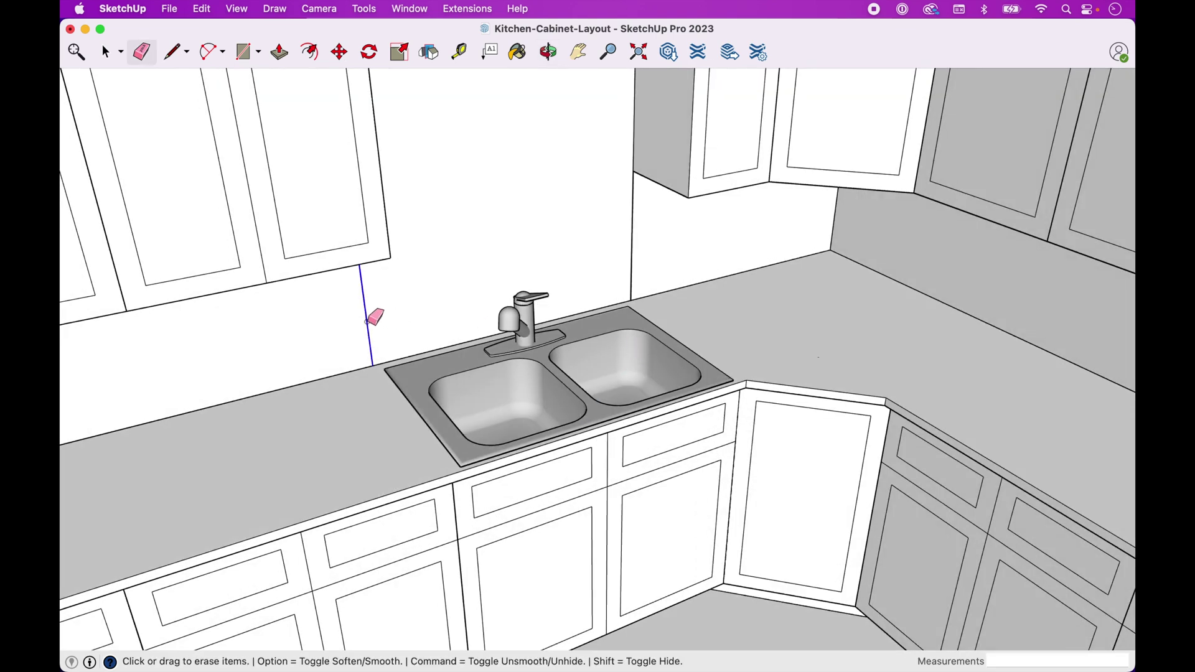
scroll(632, 254, "down", 10)
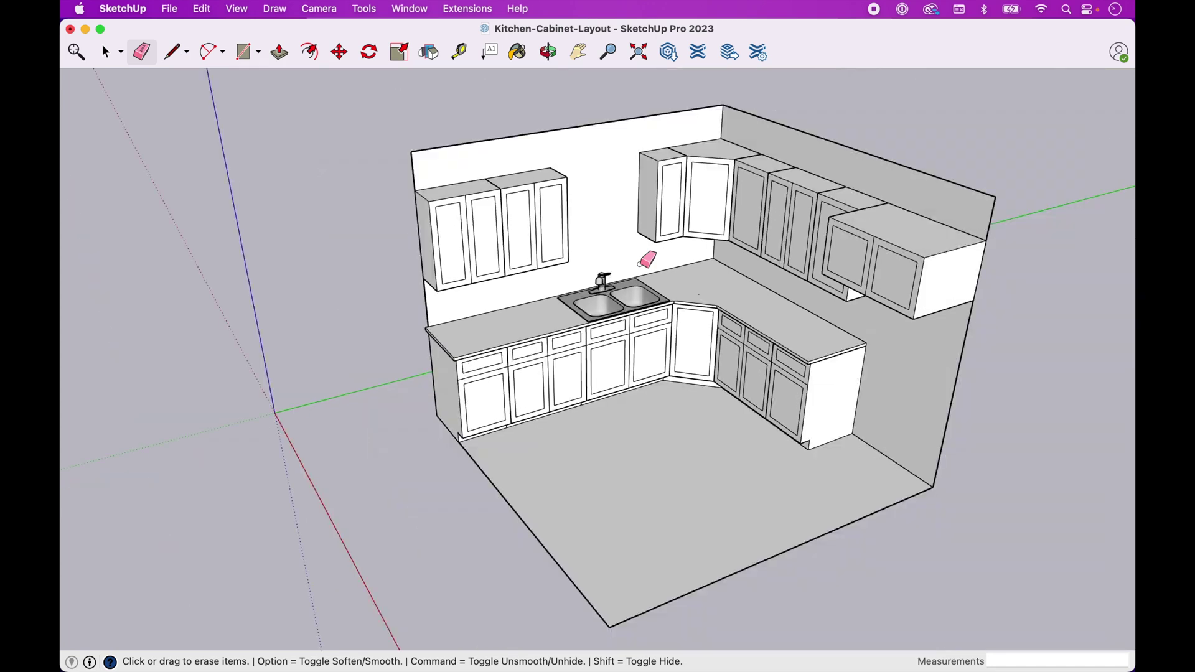
left_click(548, 52)
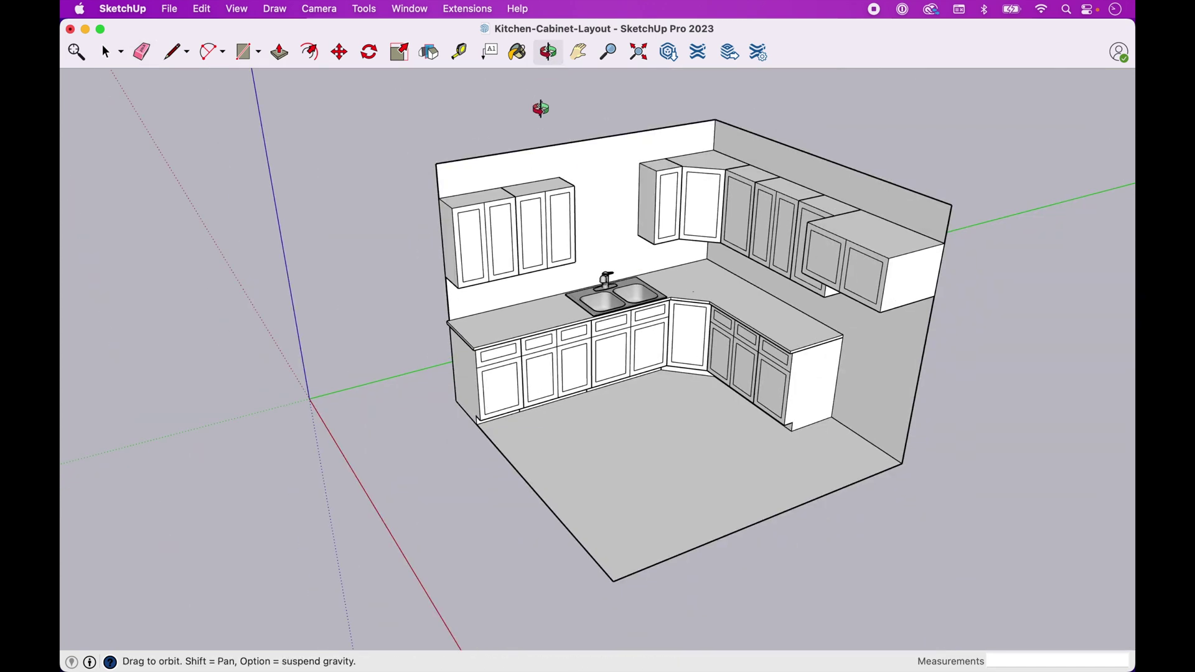
left_click_drag(533, 107, 489, 122)
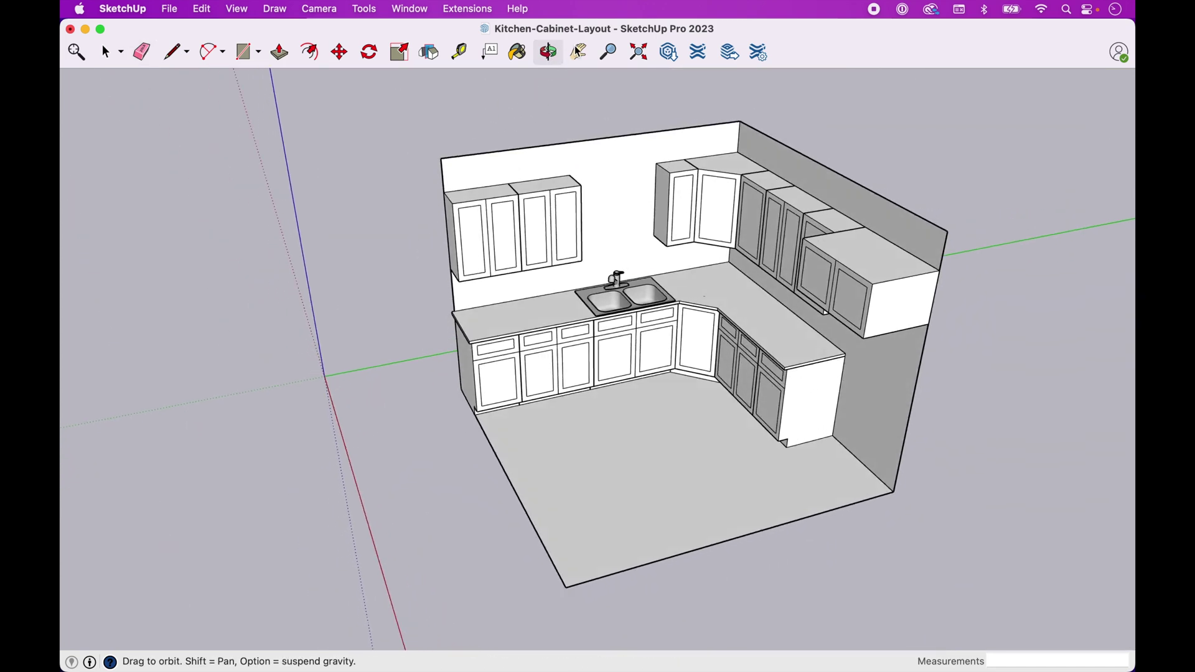
left_click_drag(581, 85, 523, 112, "shift")
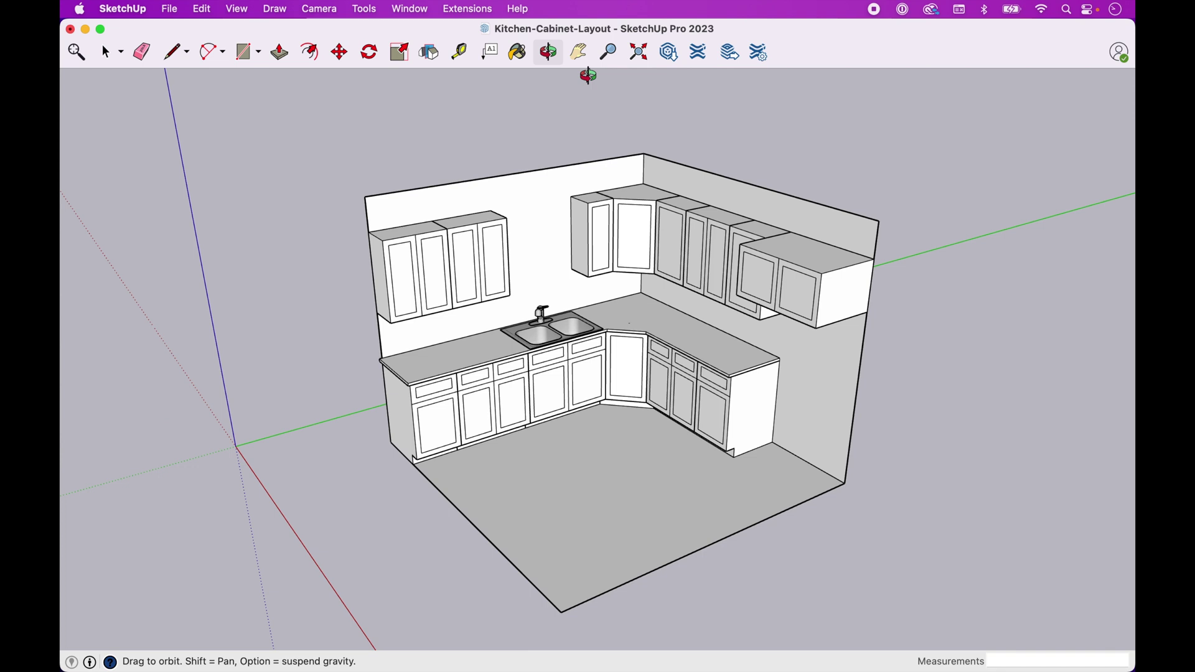